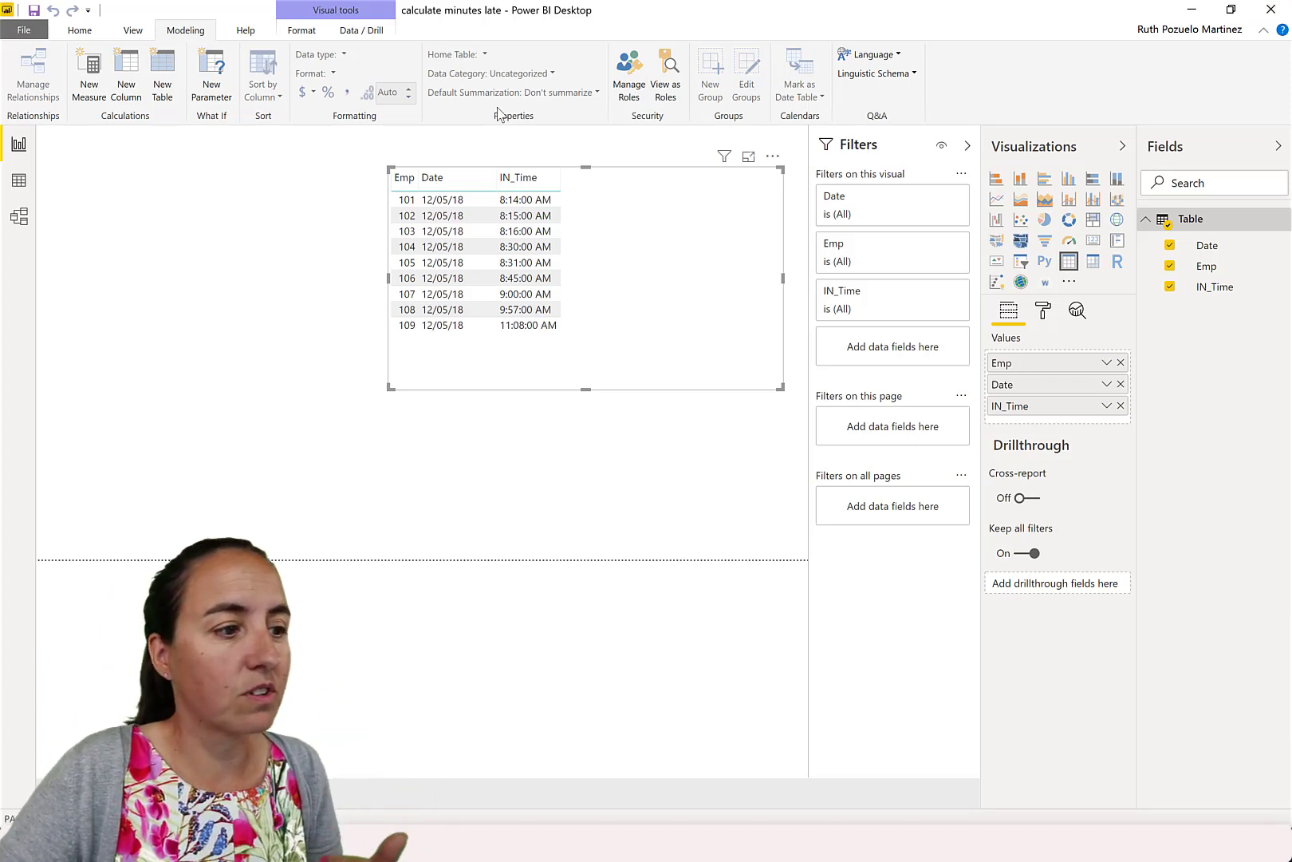
Start a new 'Minutes late' measure as DATEDIFF from TIME(8,0,0)
left_click(88, 71)
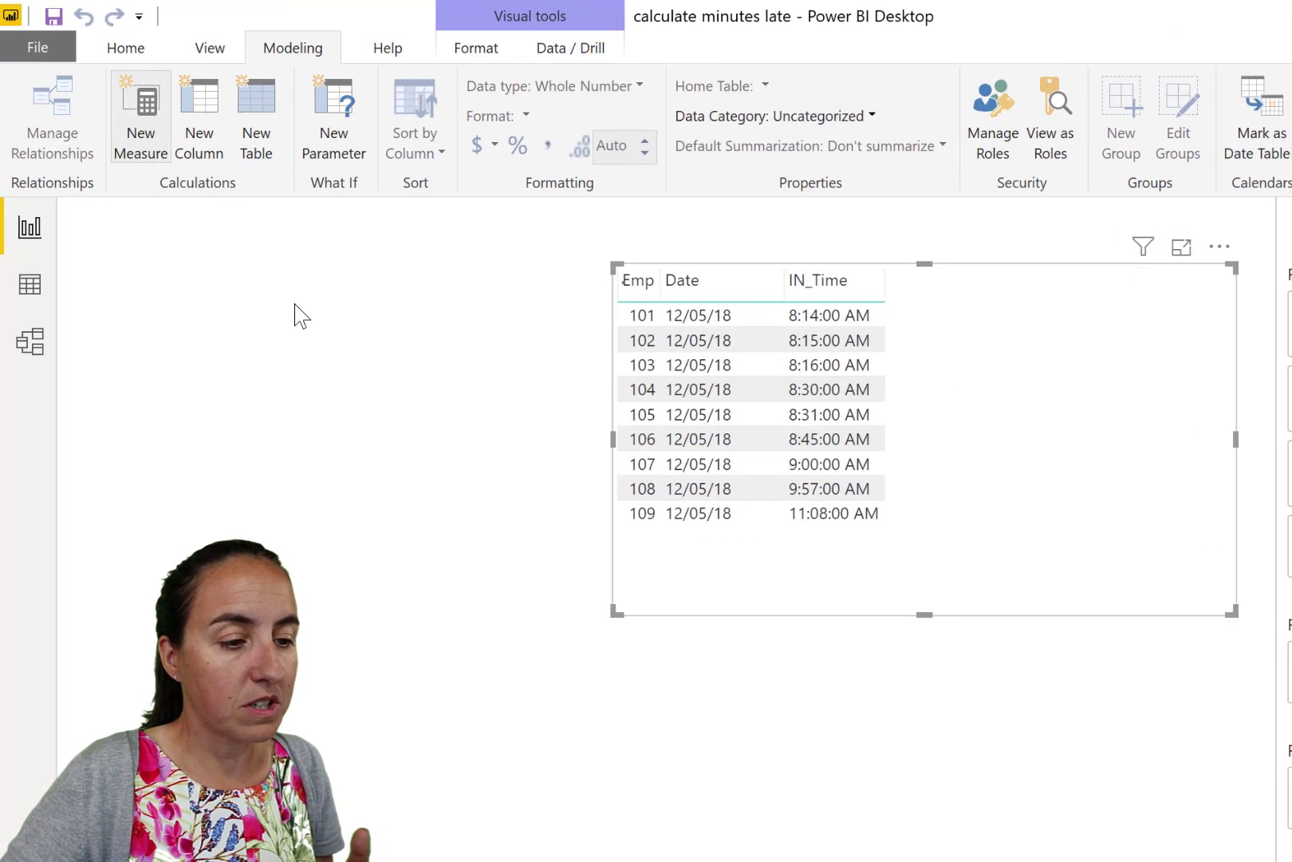
type("Minutes late =")
key("shift+Return")
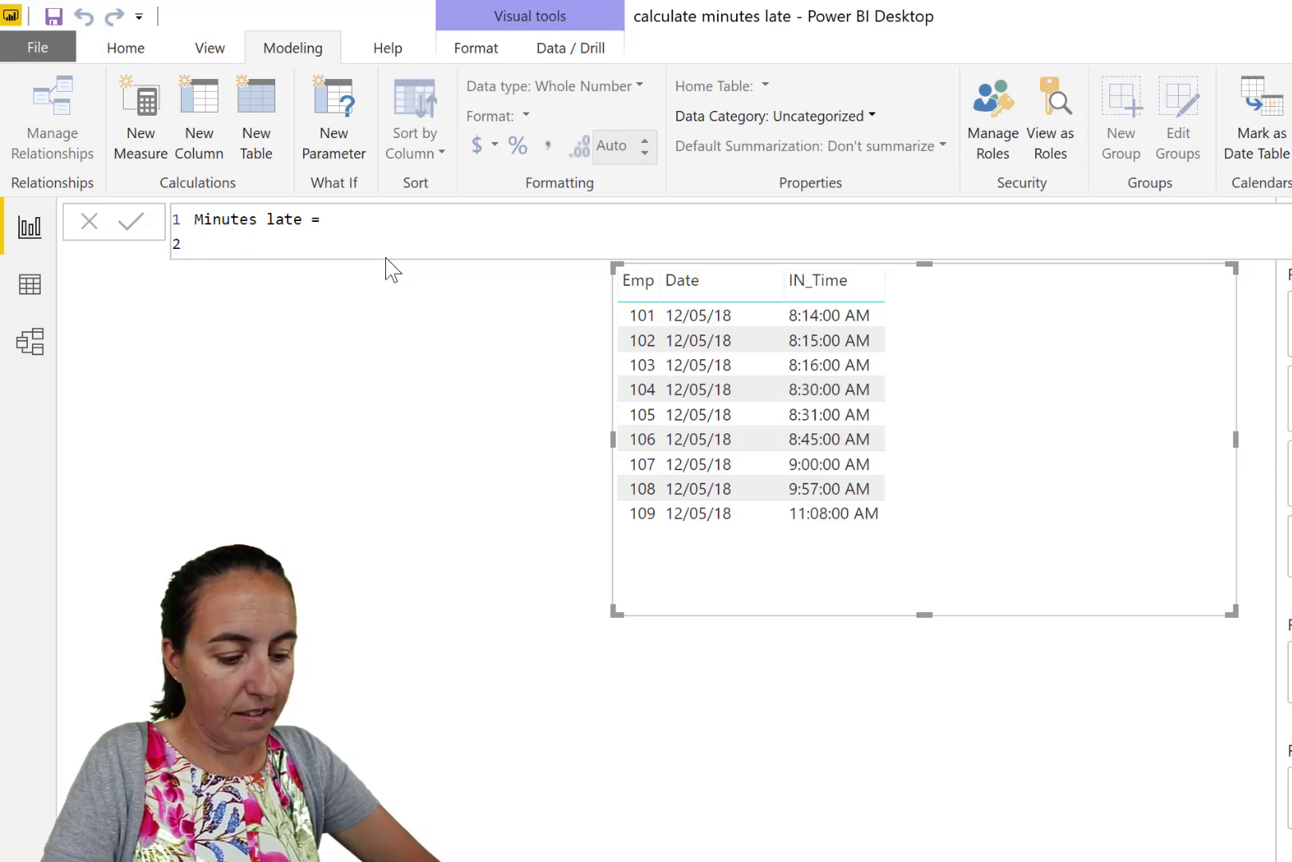
type("dat")
key("Down")
key("Down")
key("Down")
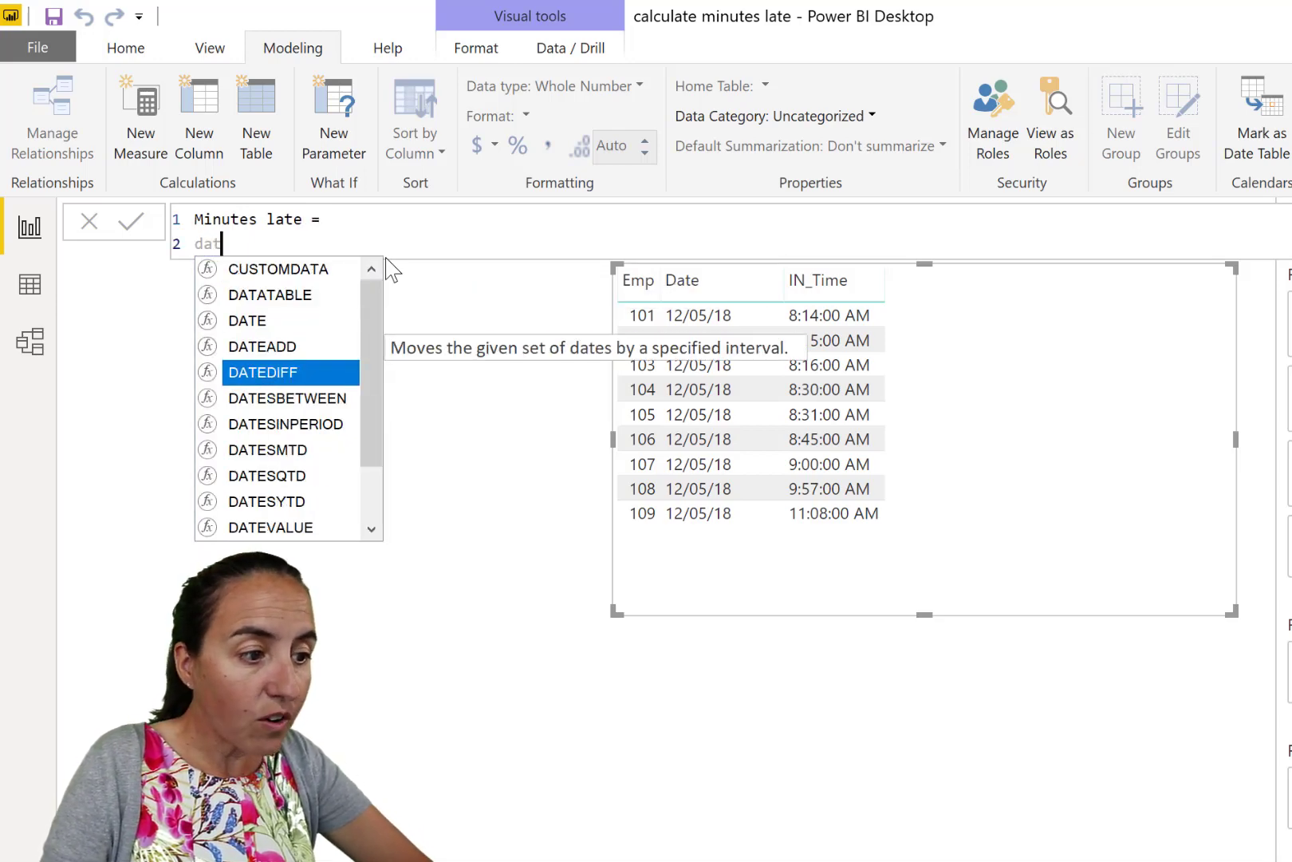
key("Tab")
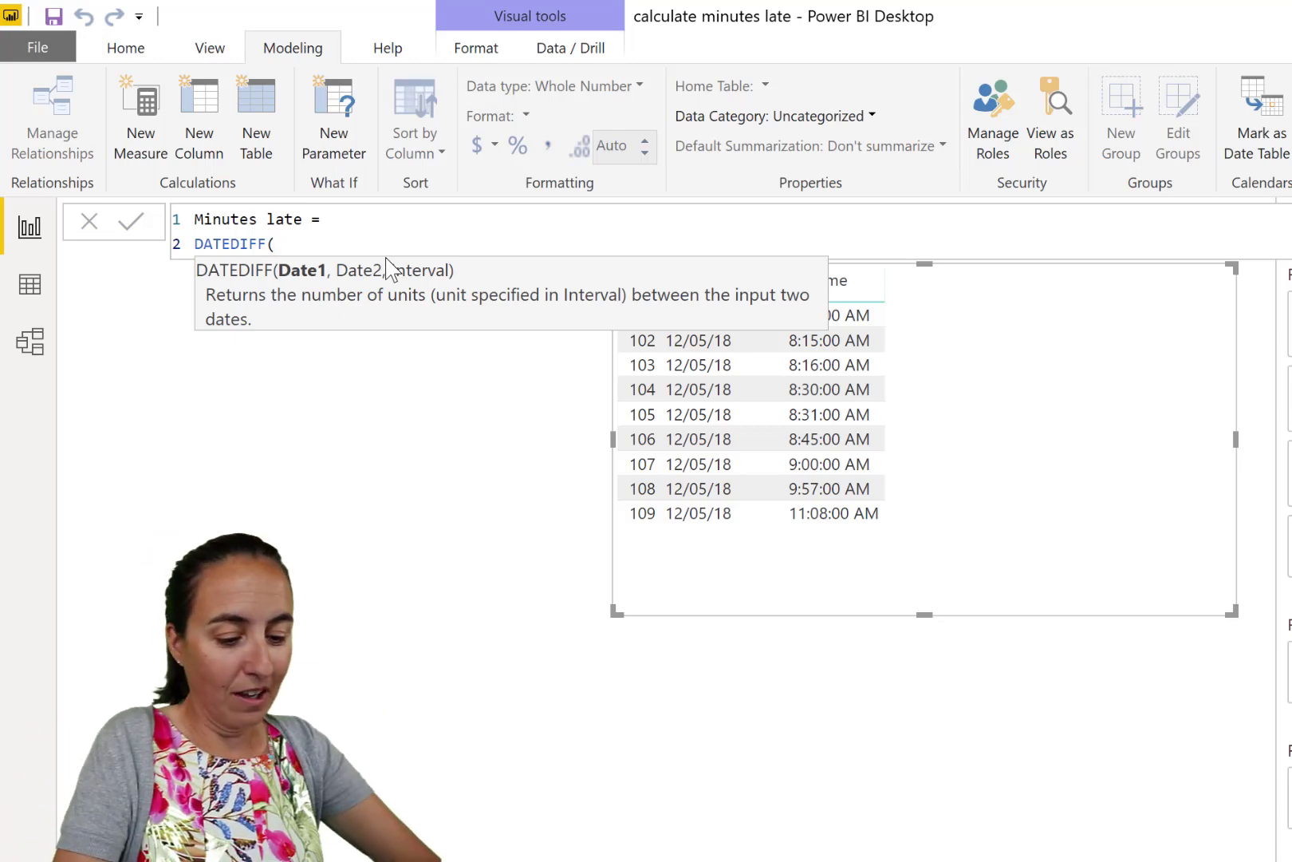
type("time")
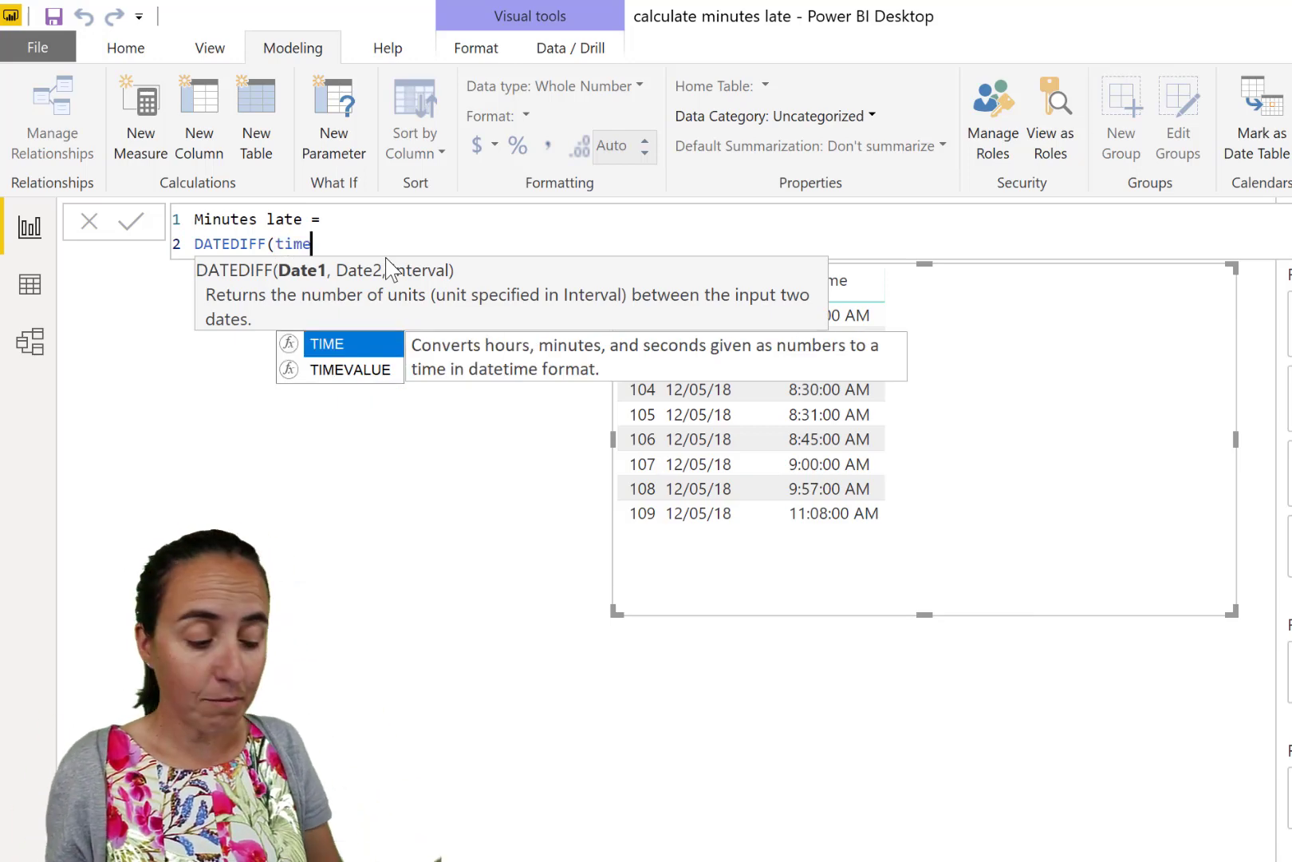
key("Tab")
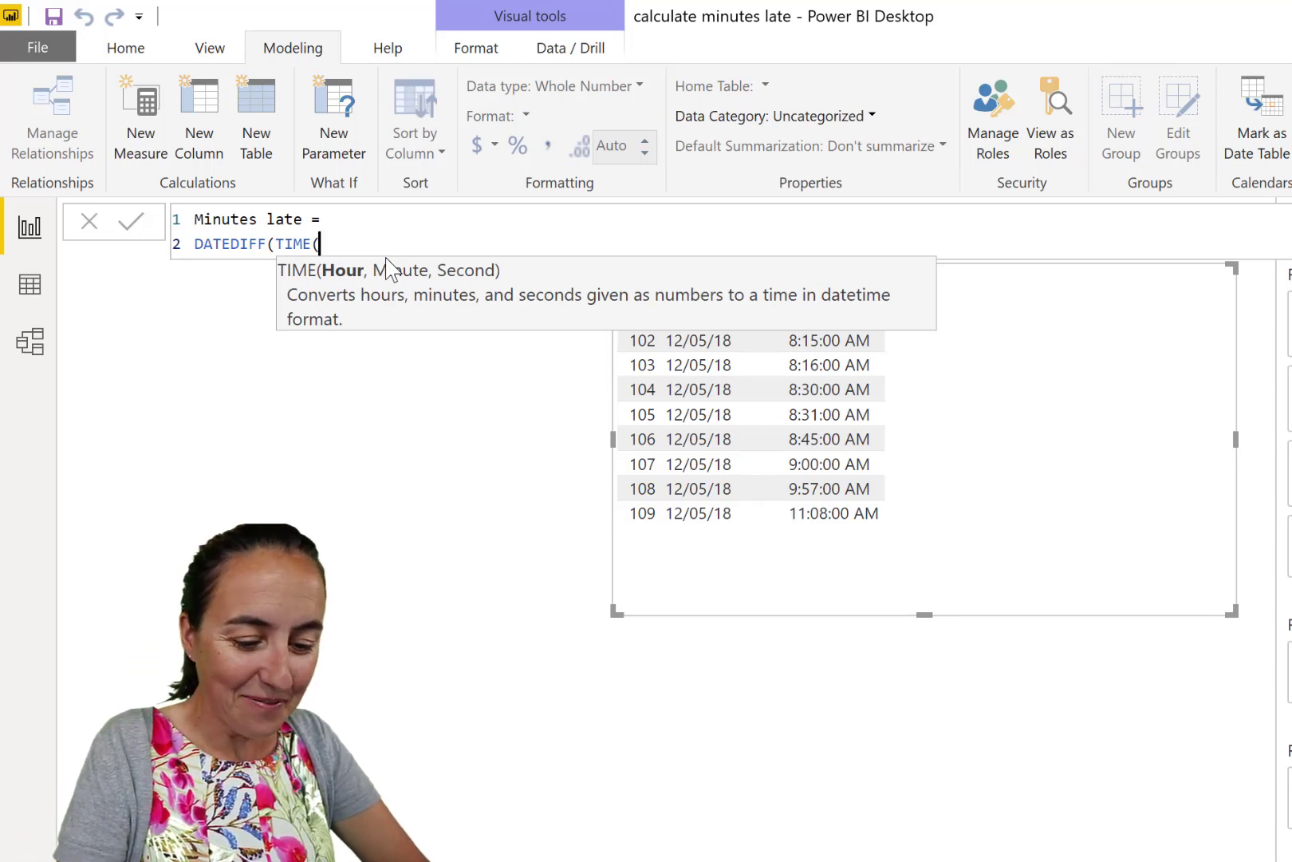
type("8,0,0")
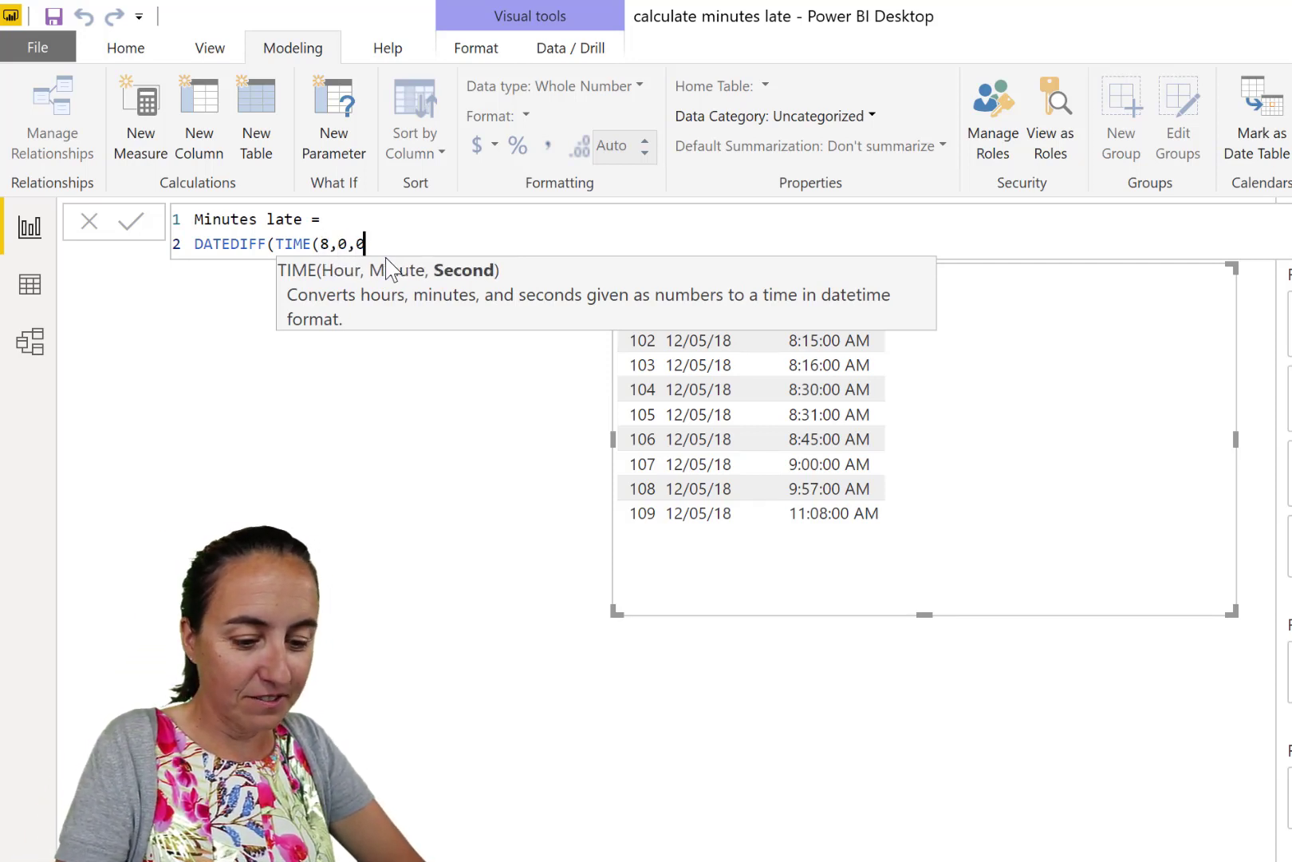
type(")")
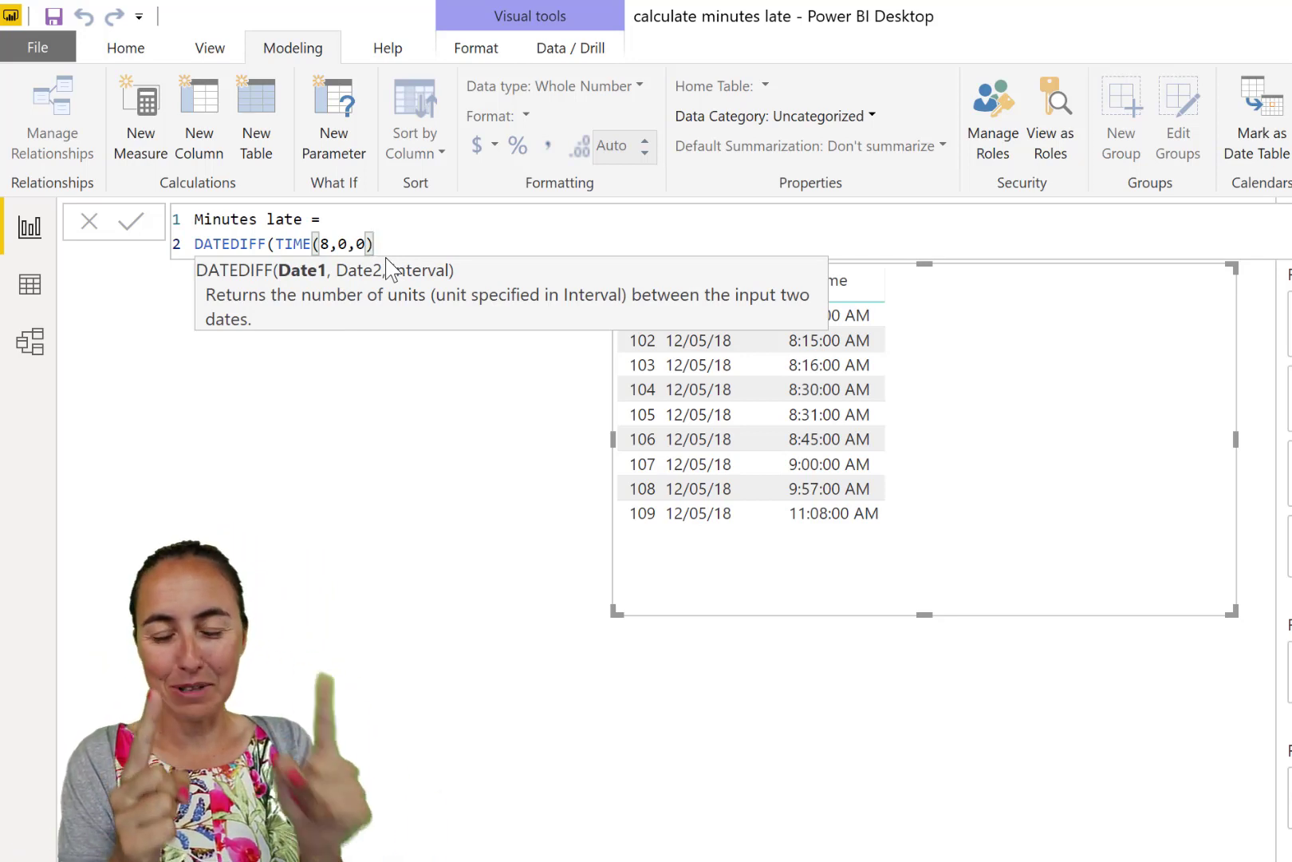
type(",")
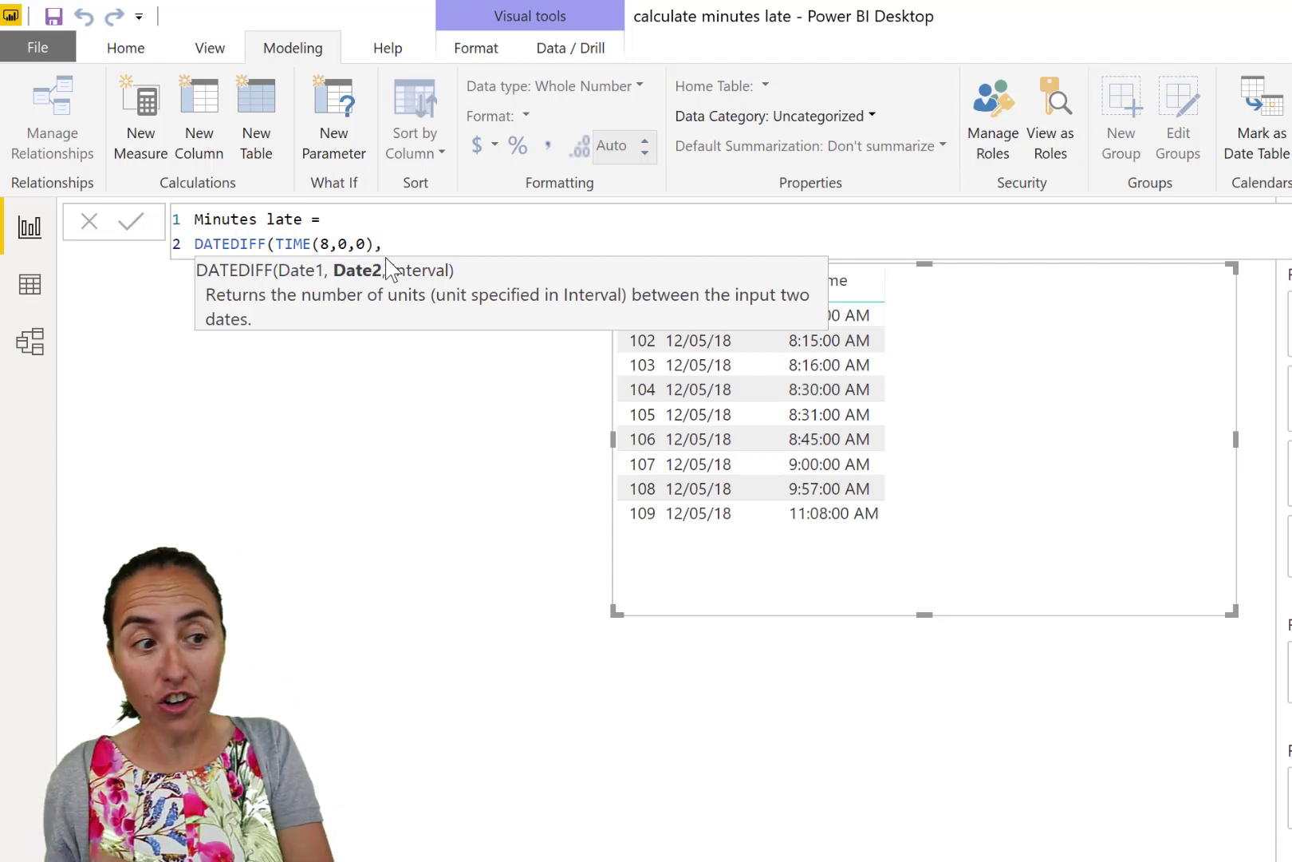
Finish the formula with SUM('Table'[IN_Time]) and the MINUTE interval, and commit it
type("SUM(")
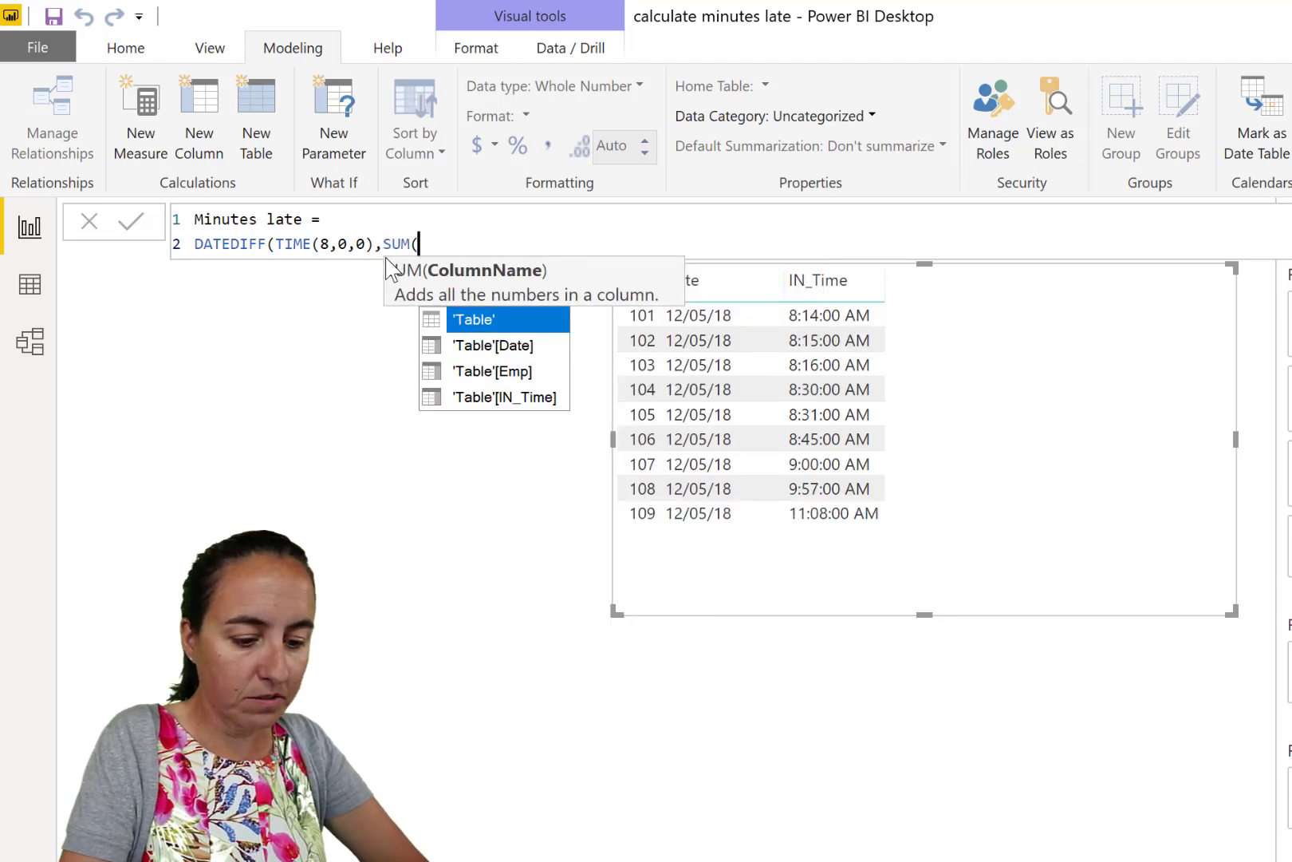
type("in")
key("Tab")
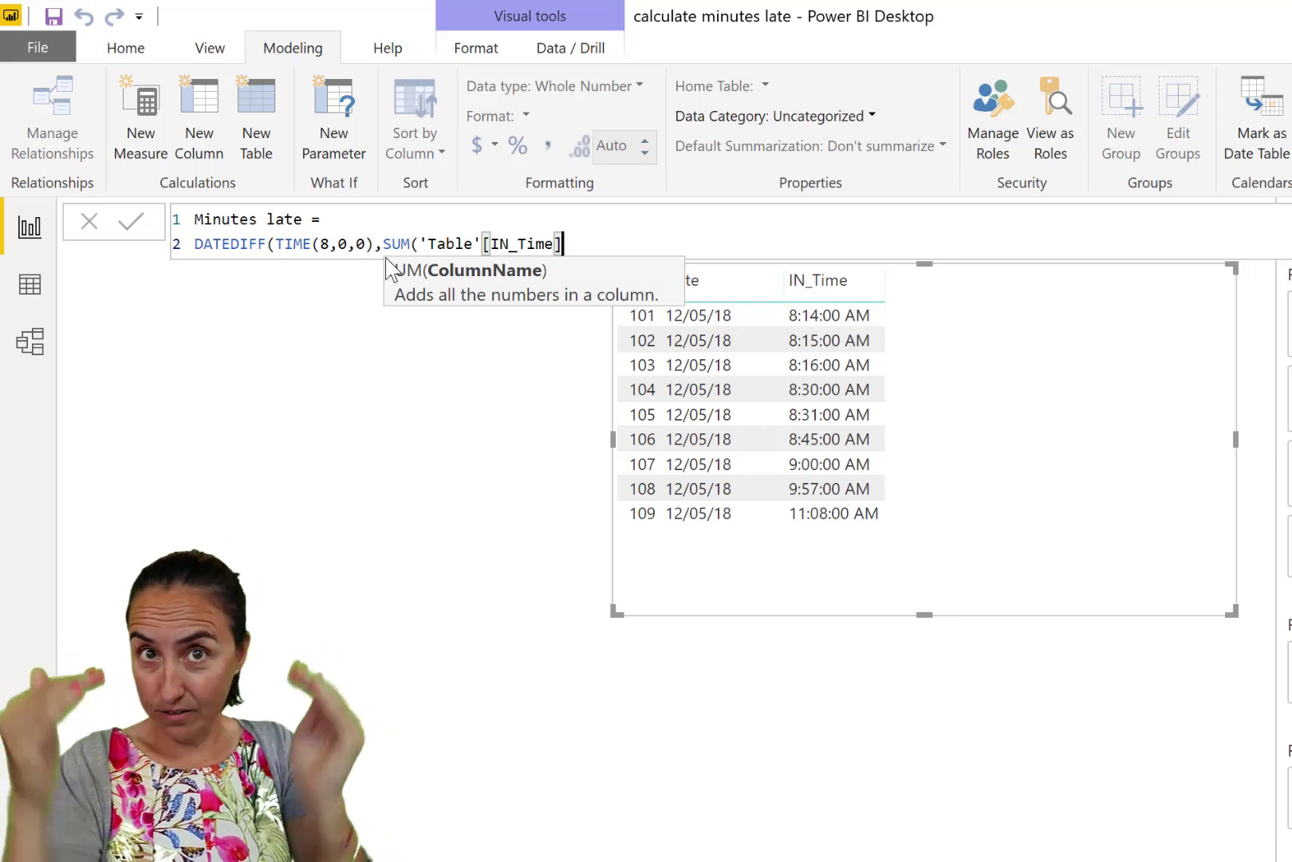
type("),")
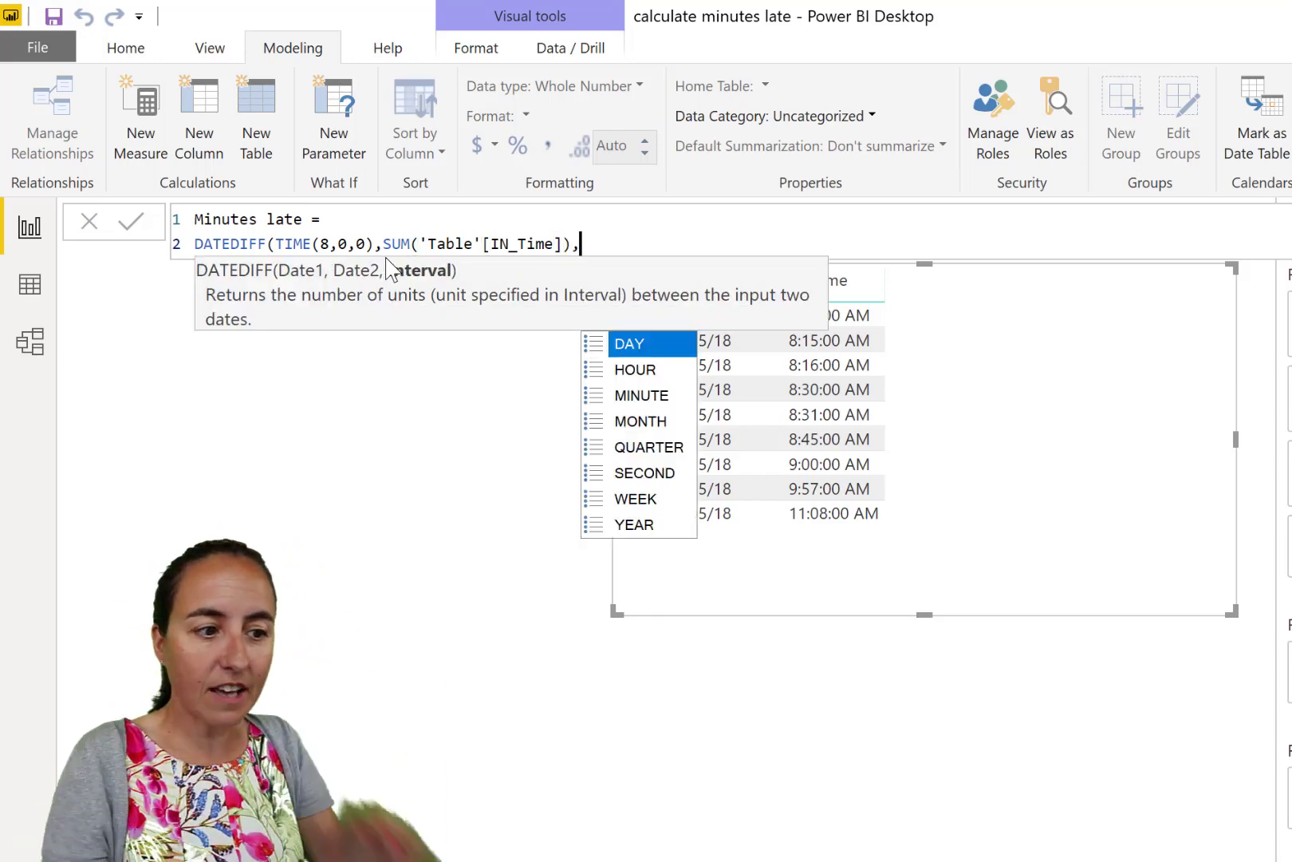
key("Down")
key("Down")
key("Tab")
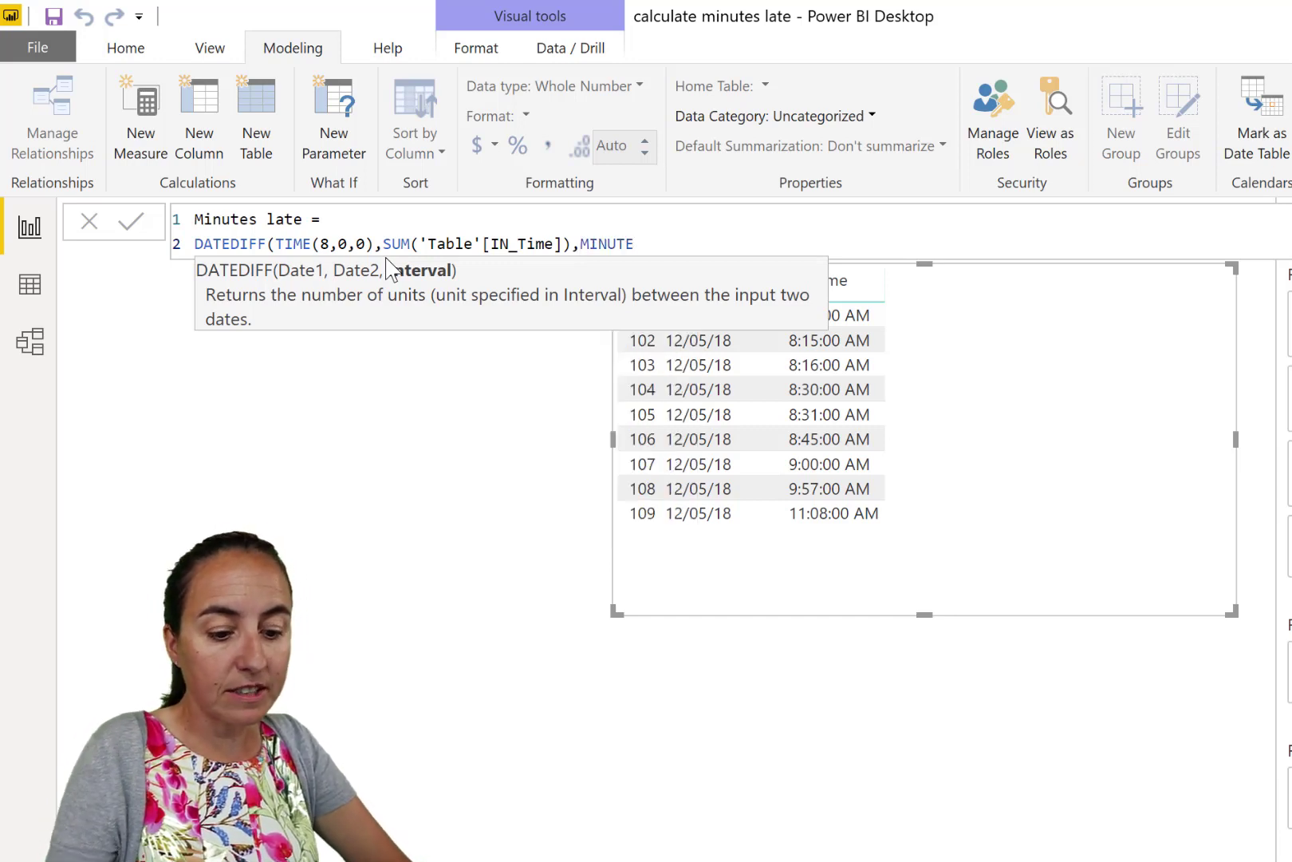
type(")")
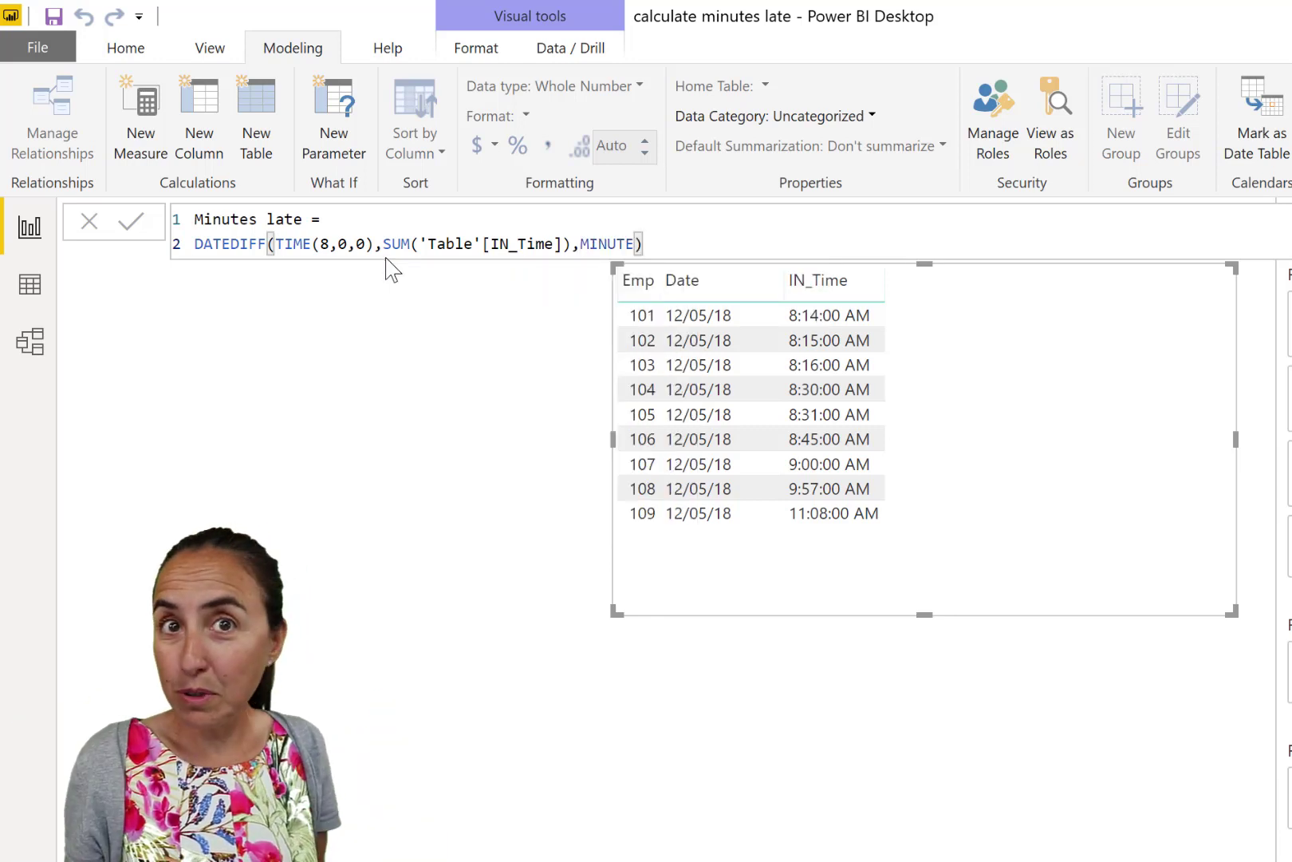
key("Return")
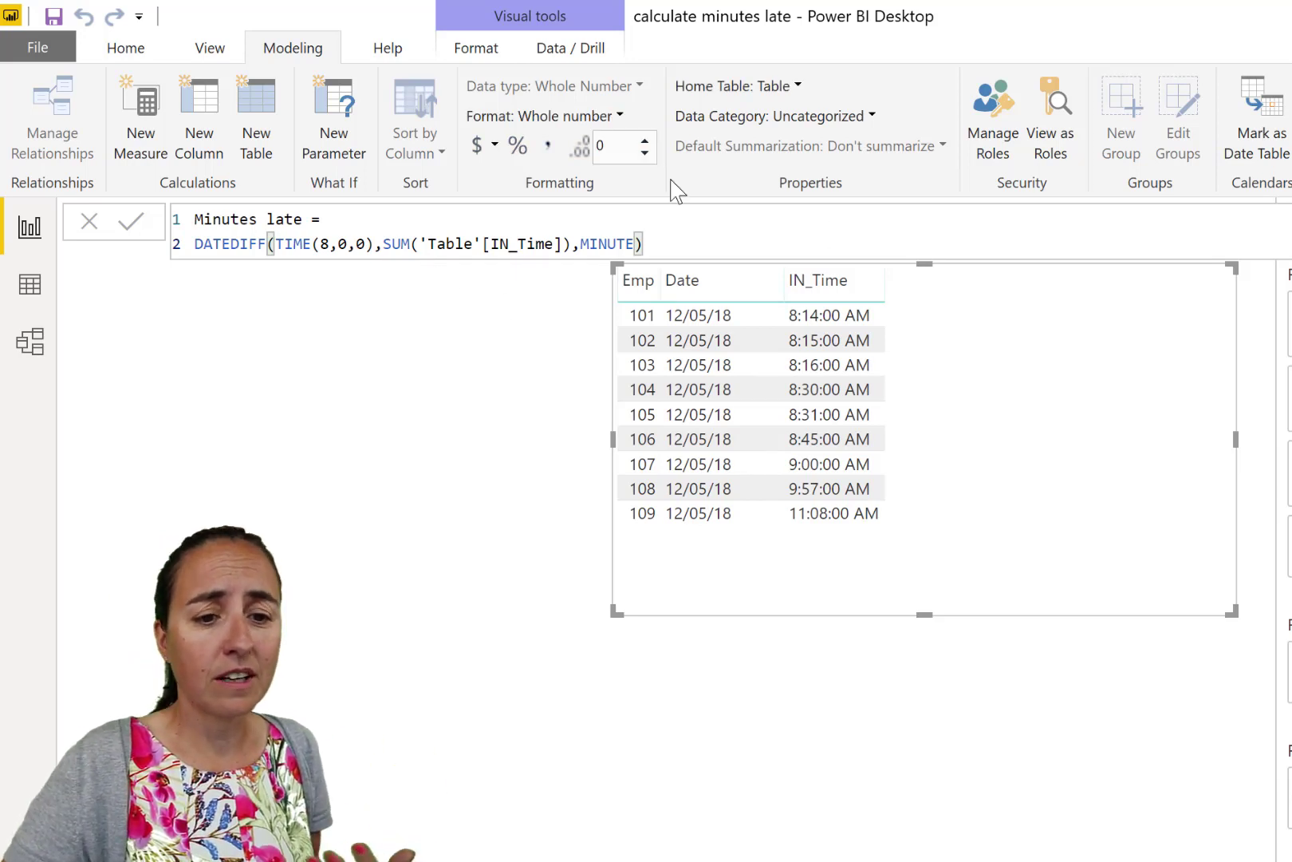
Add Minutes late to the table, showing 14 to 188 per employee and a 4356 total
left_click_drag(1287, 391, 1078, 471)
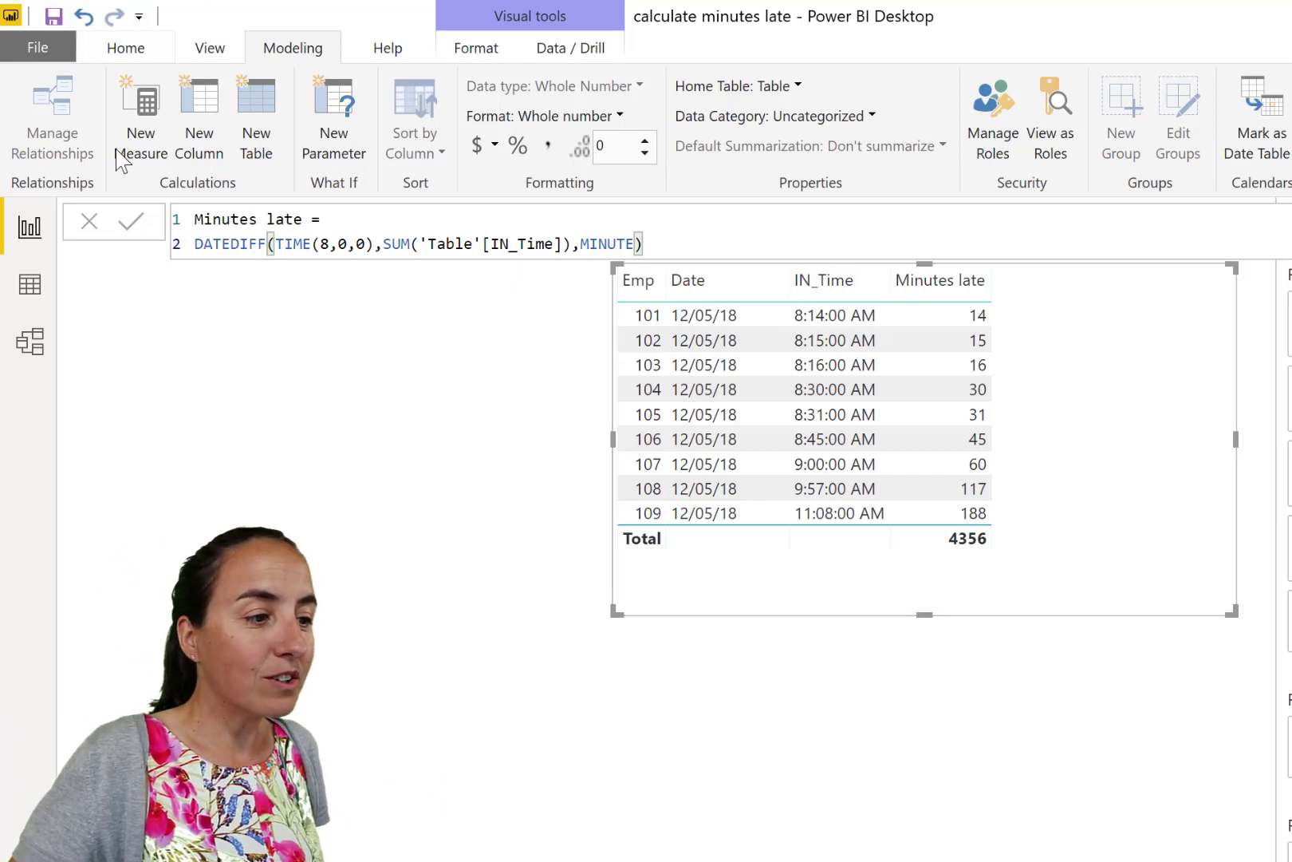
Create the measure 15 min intervals = DIVIDE([Minutes late],15) and add it to the table
left_click(142, 134)
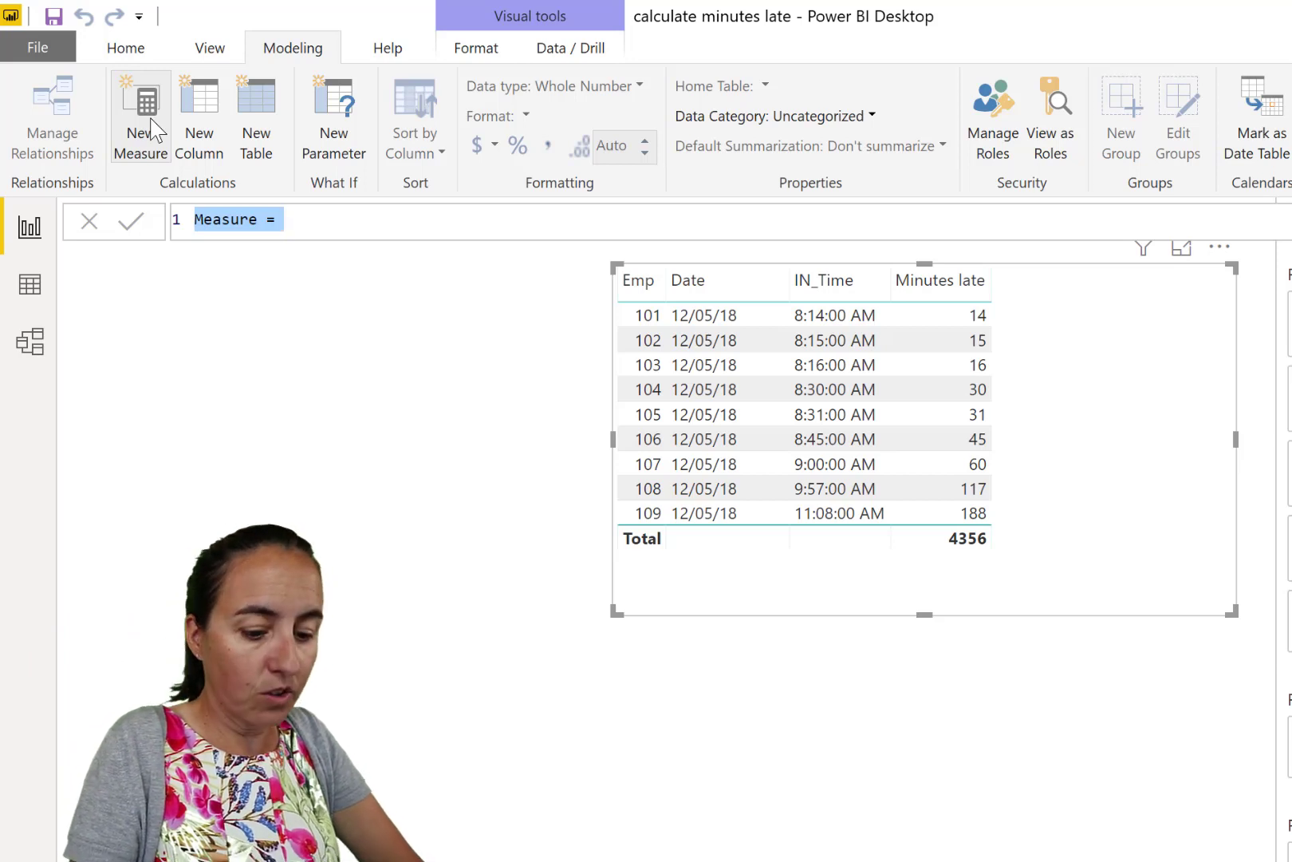
type("1")
key("BackSpace")
type("15 m")
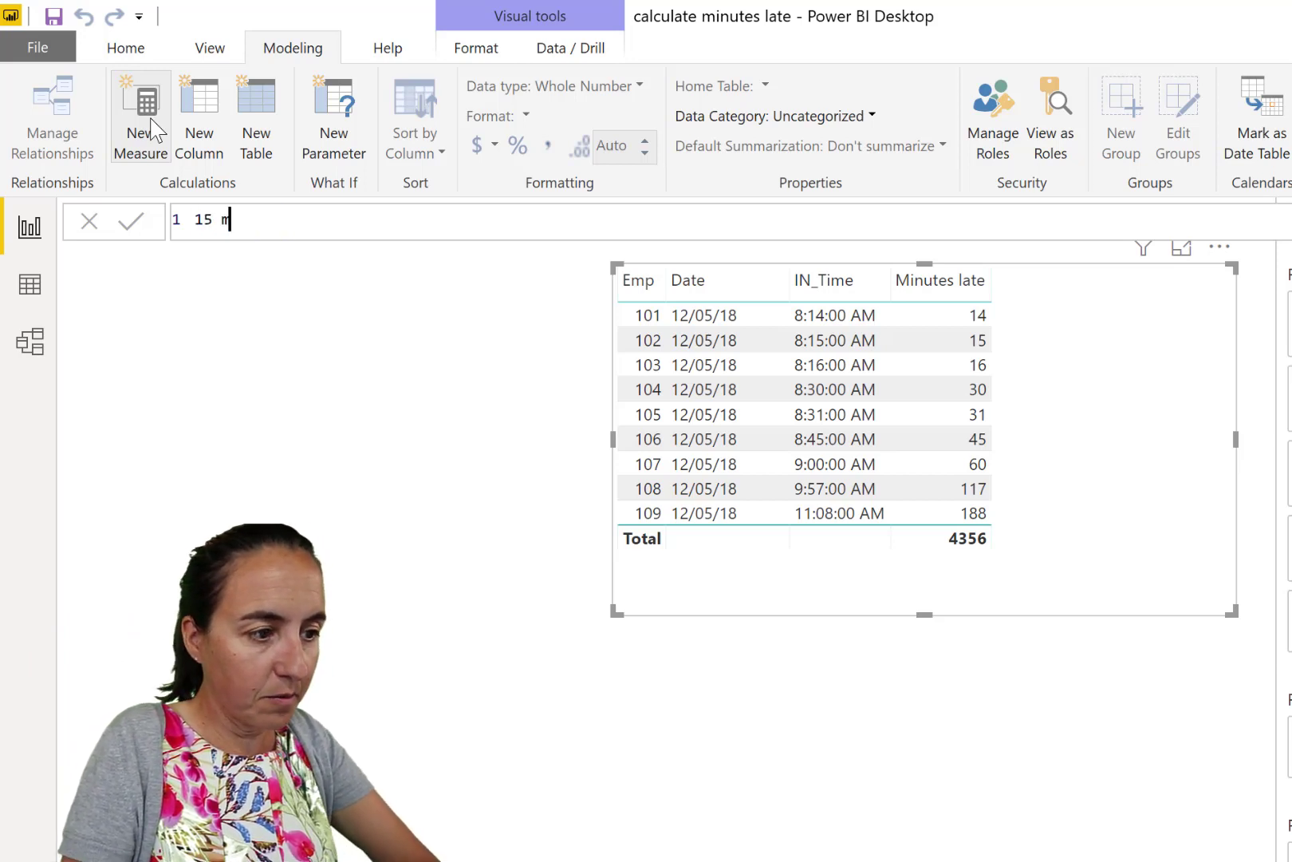
type("in intervals ")
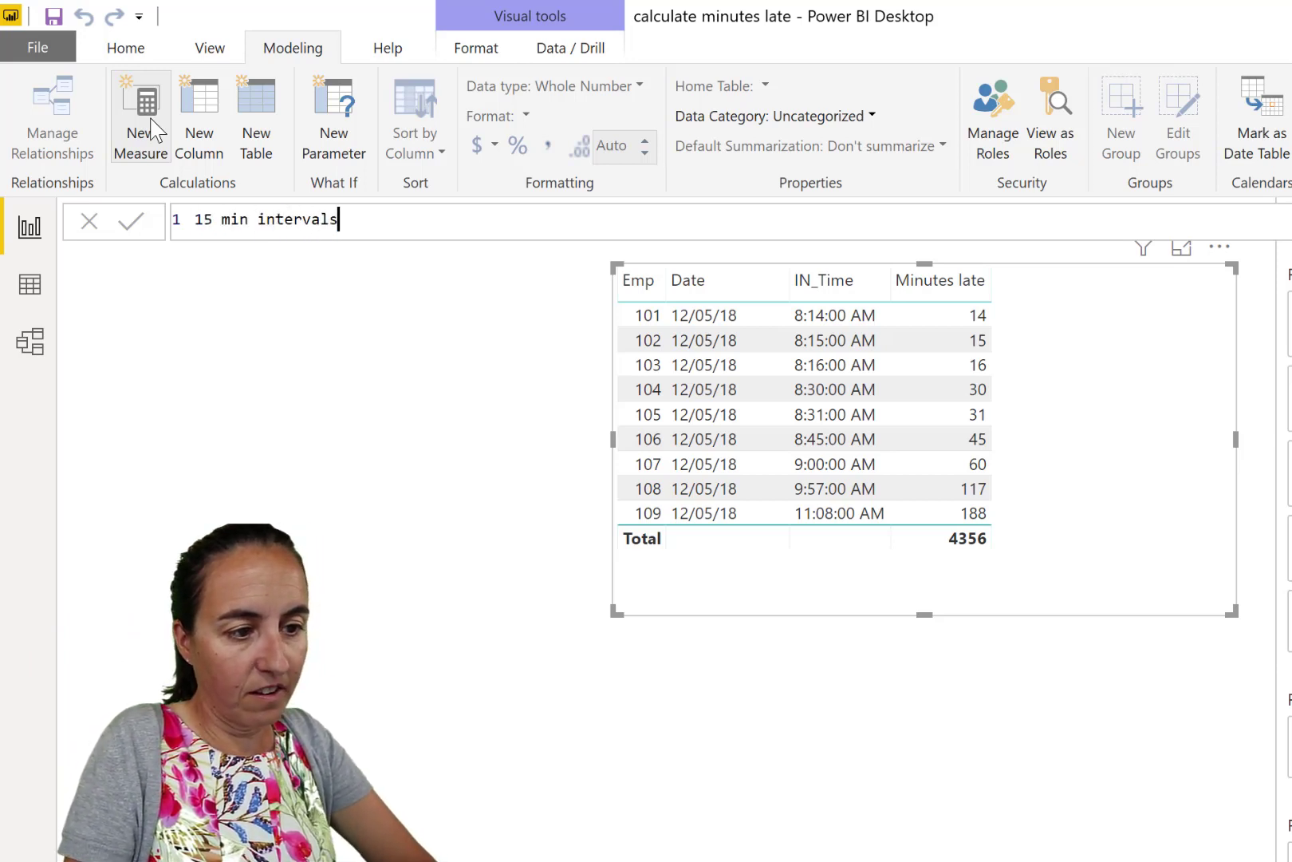
type("=")
key("shift+Return")
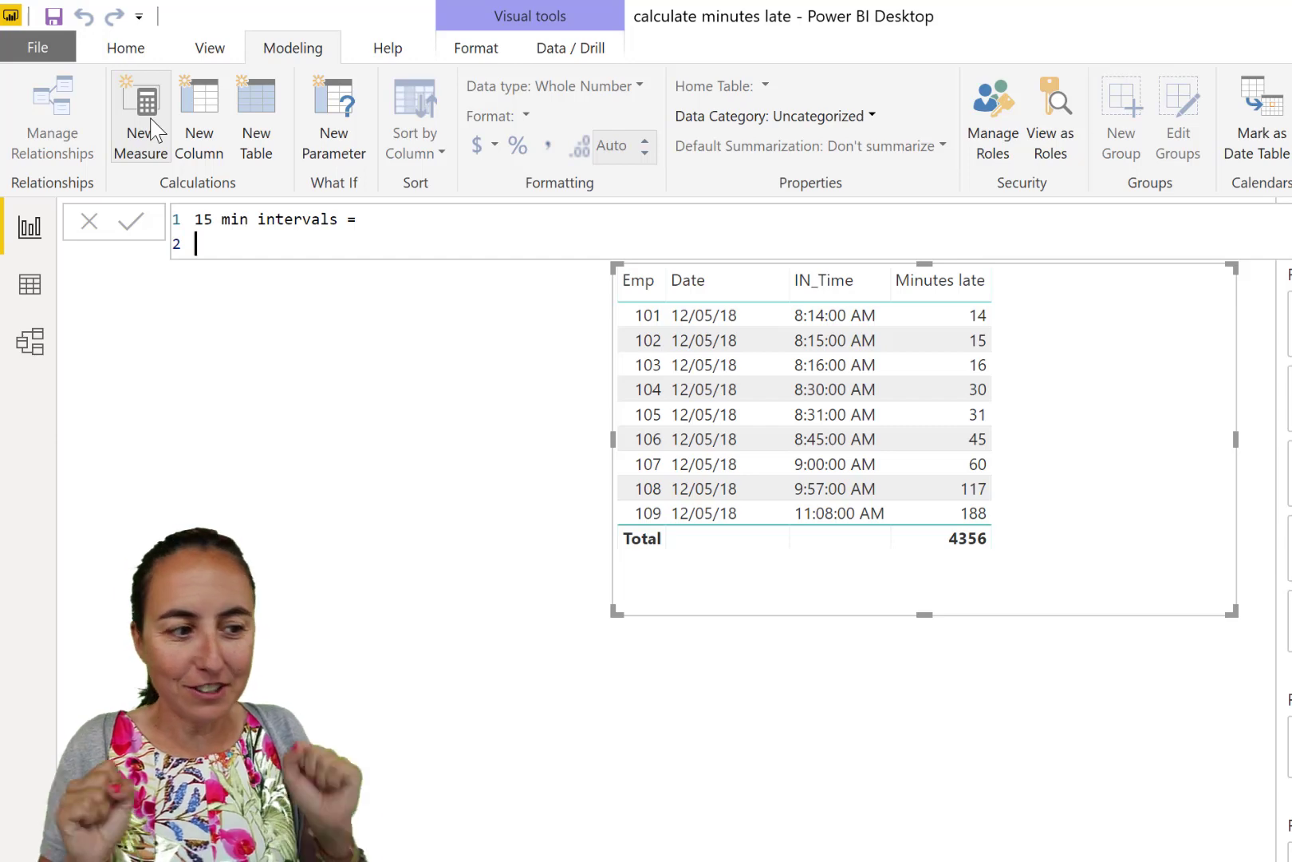
type("divi")
key("Tab")
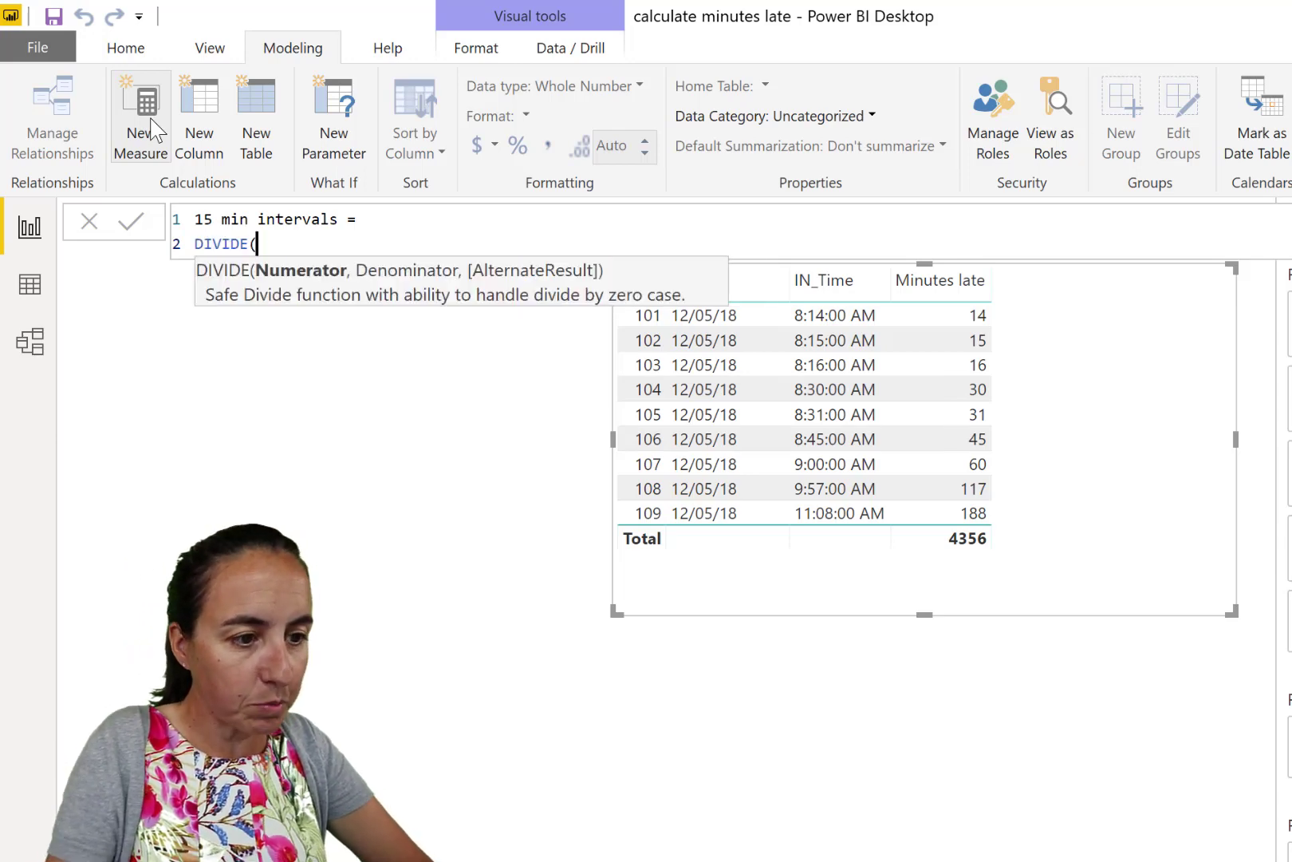
type("[")
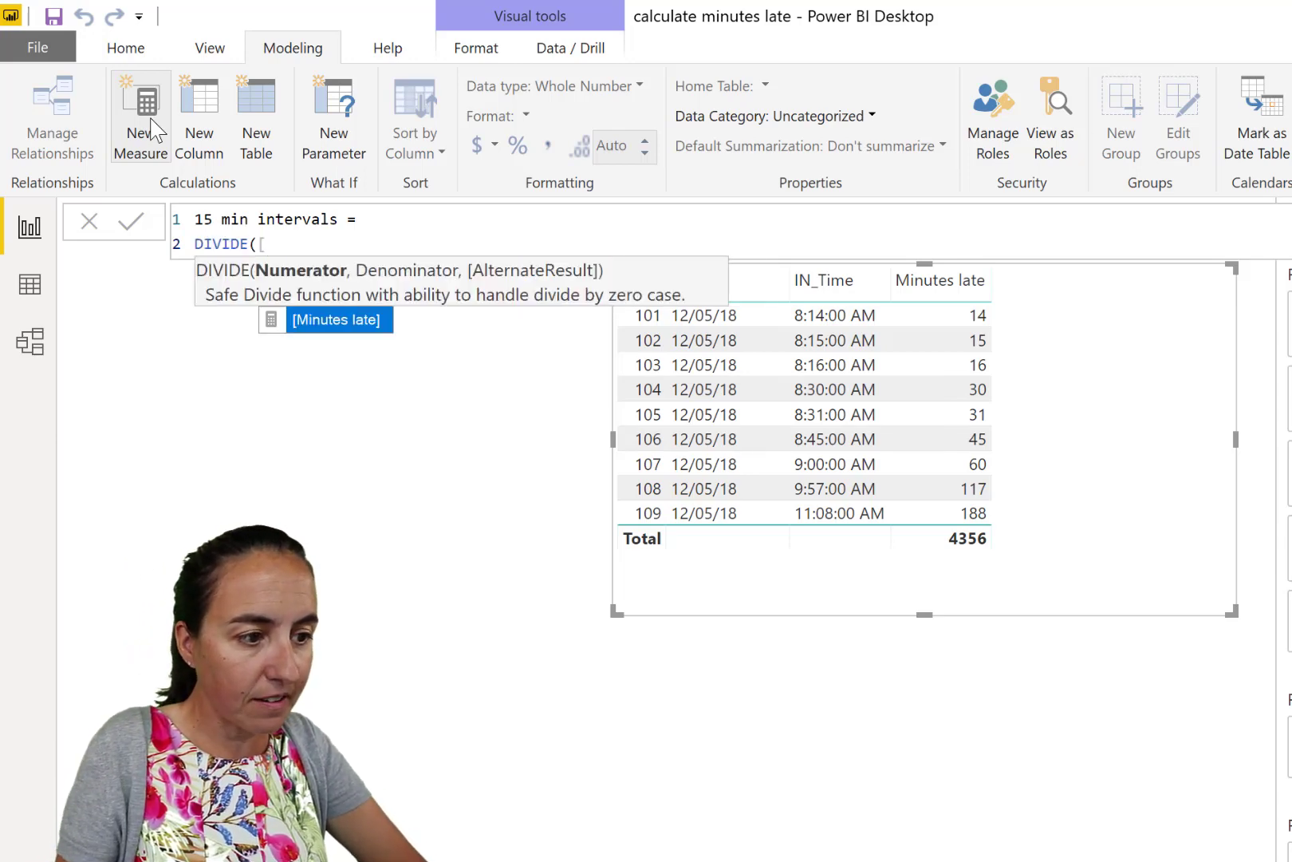
key("Tab")
type(",15")
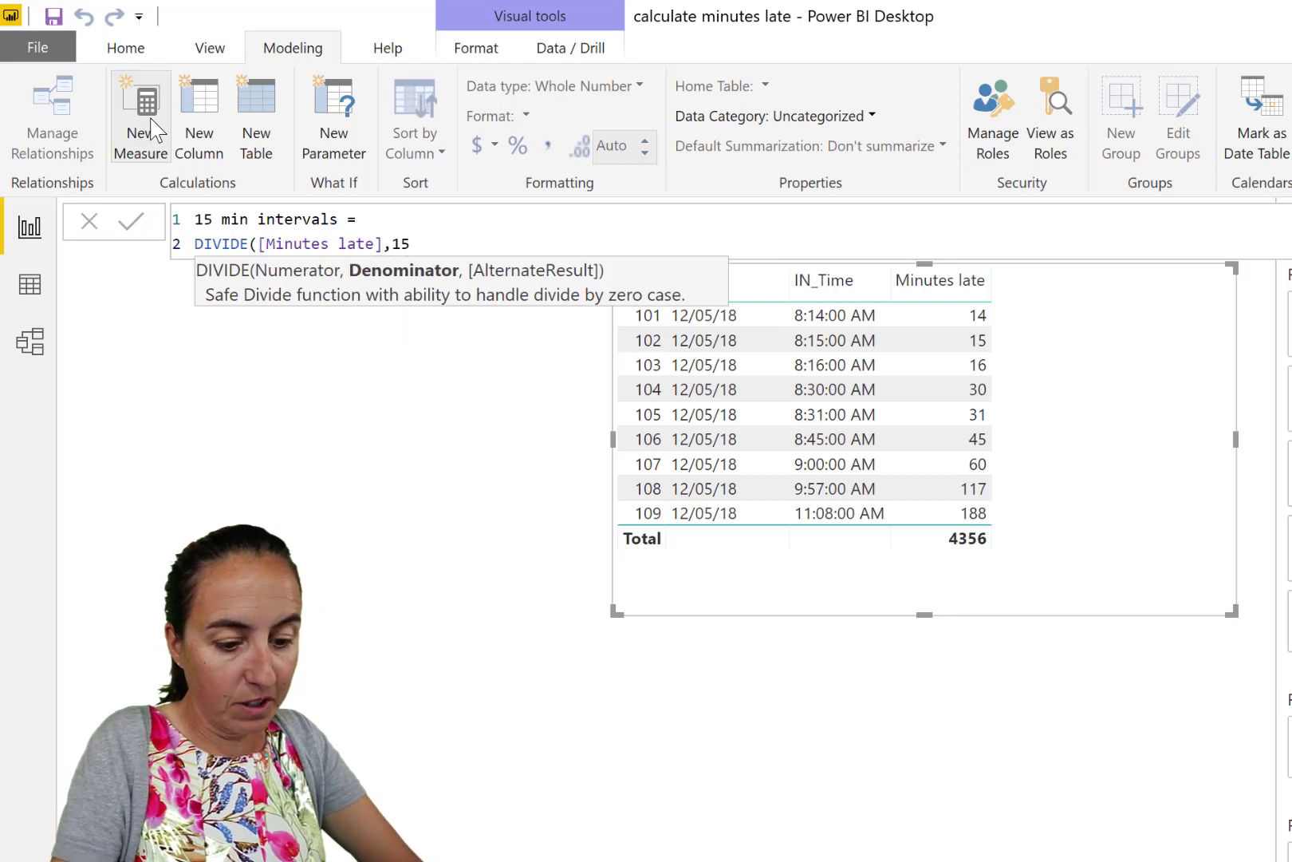
type(")")
key("Return")
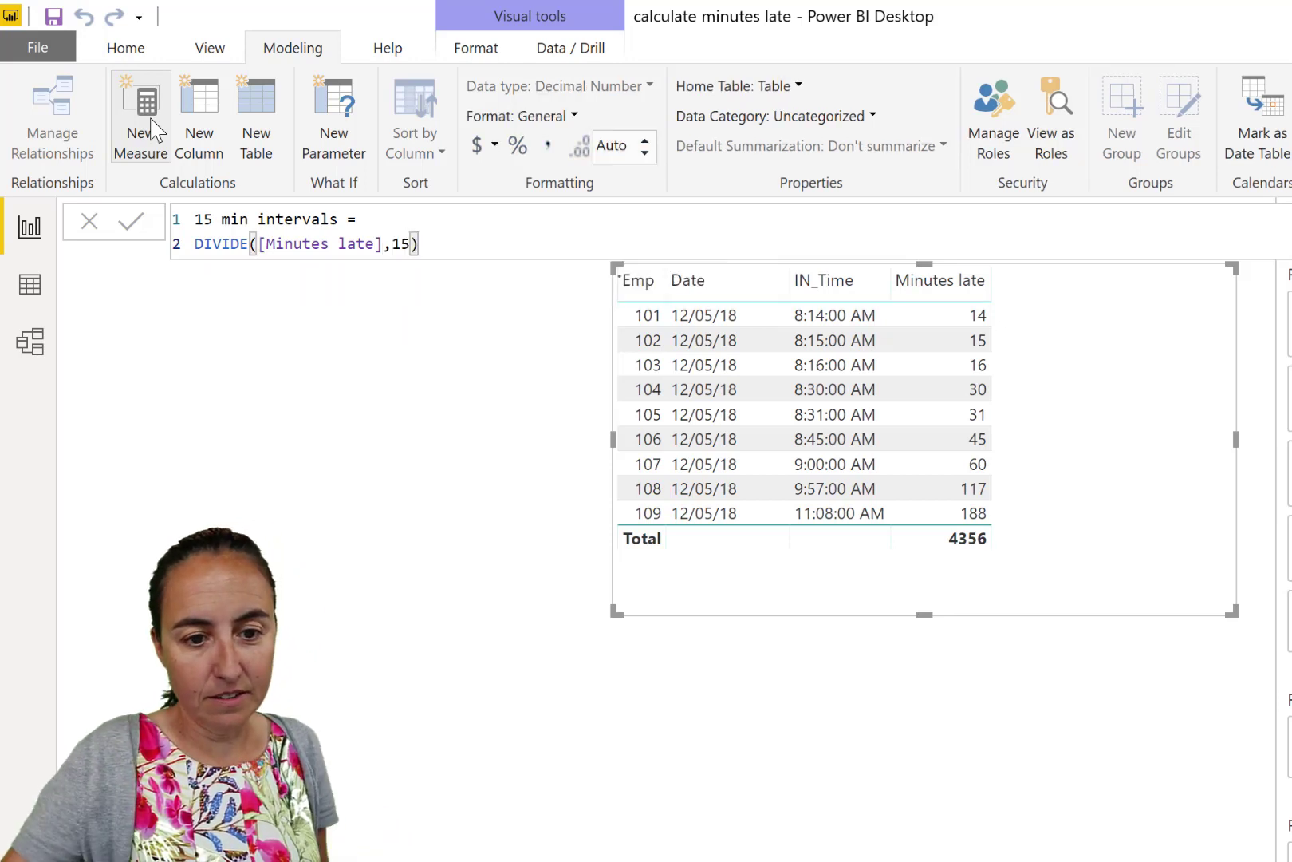
left_click_drag(1288, 431, 1157, 473)
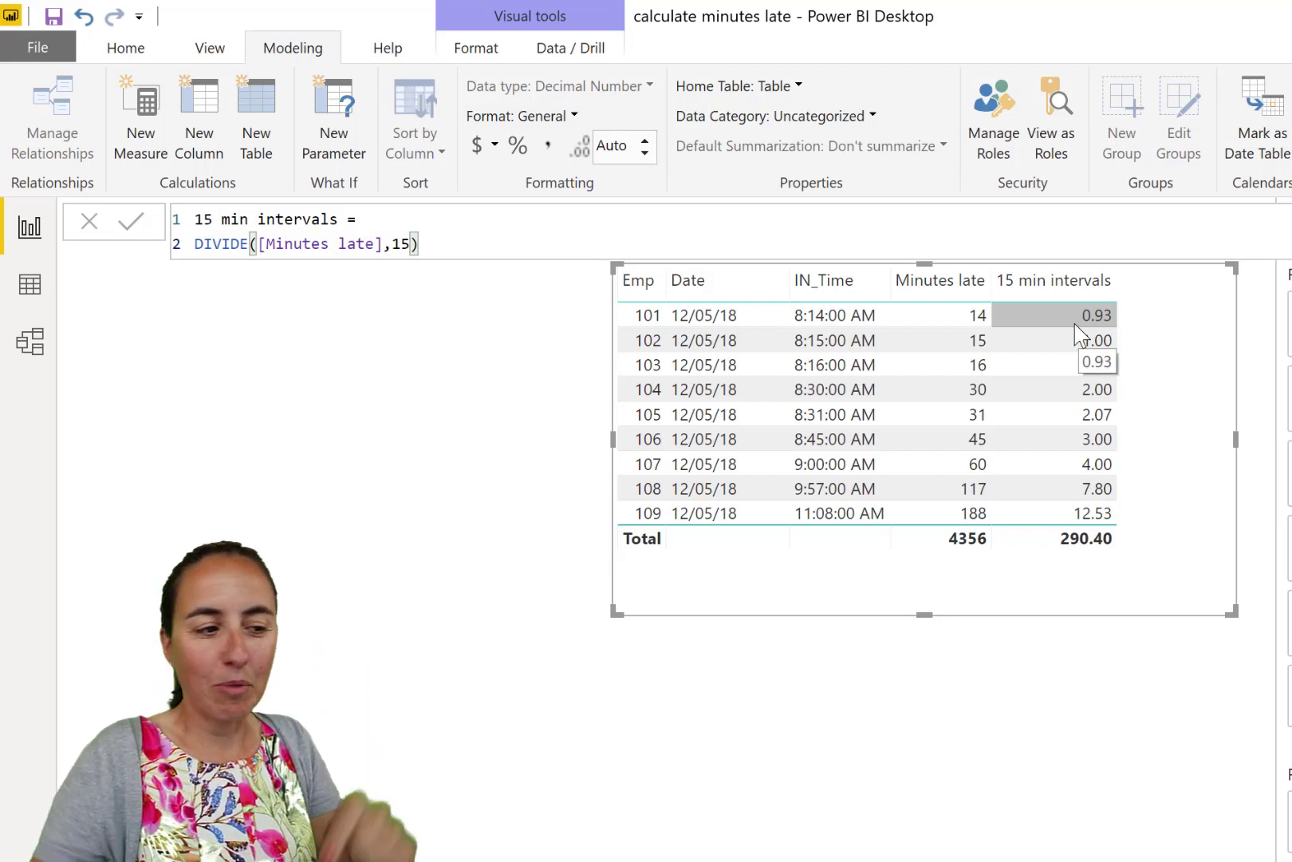
Wrap the formula as INT(DIVIDE([Minutes late],15)) so intervals show whole numbers 0 to 12
left_click(199, 245)
type("INT(")
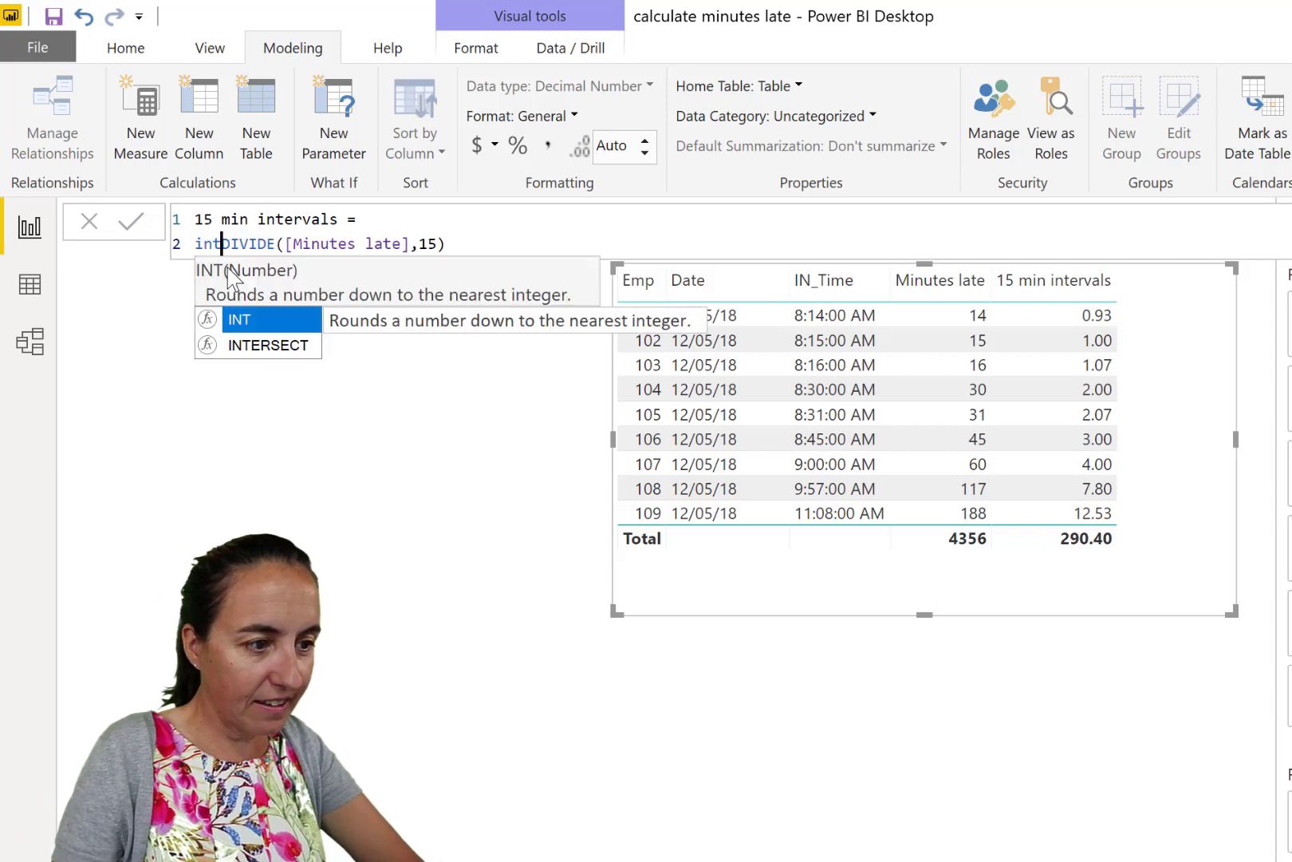
left_click(470, 244)
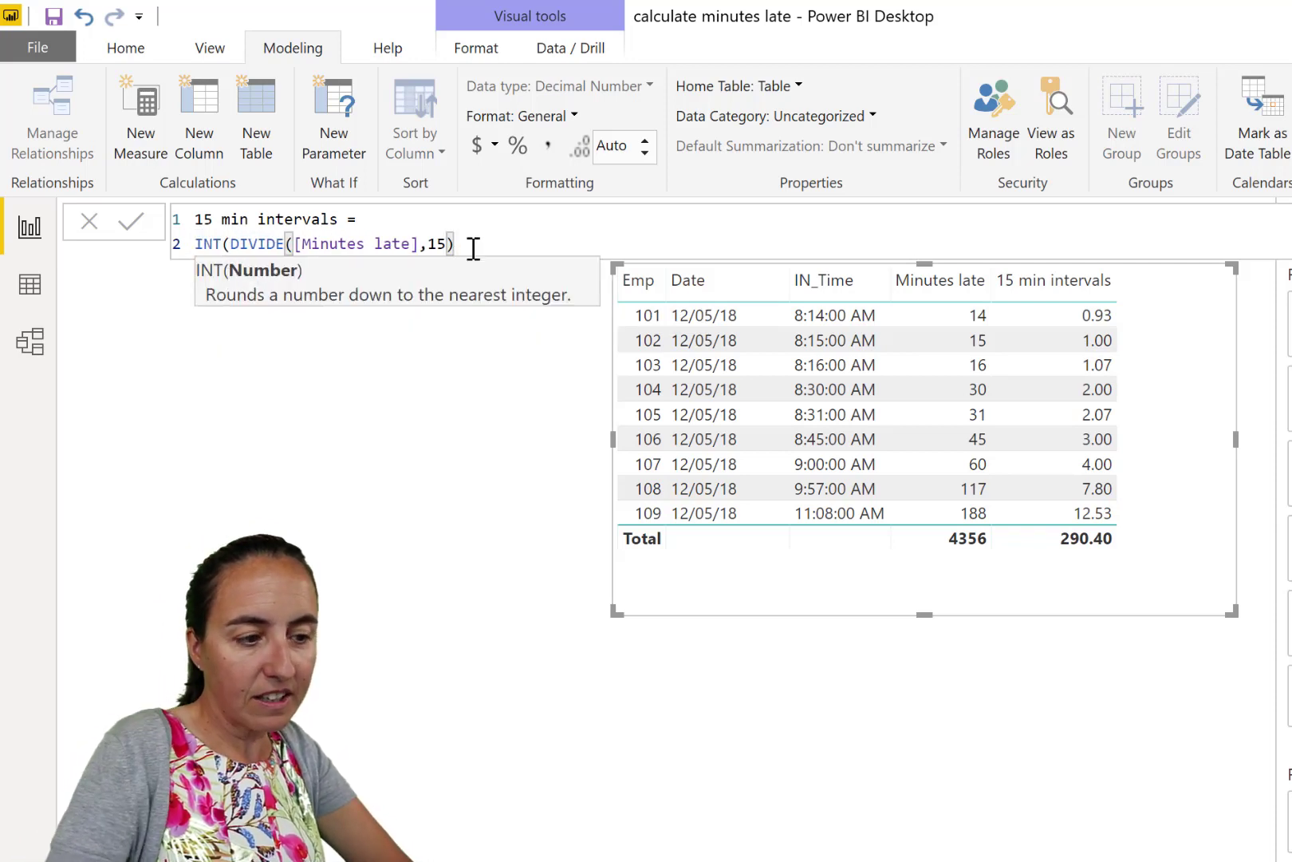
type(")")
key("Return")
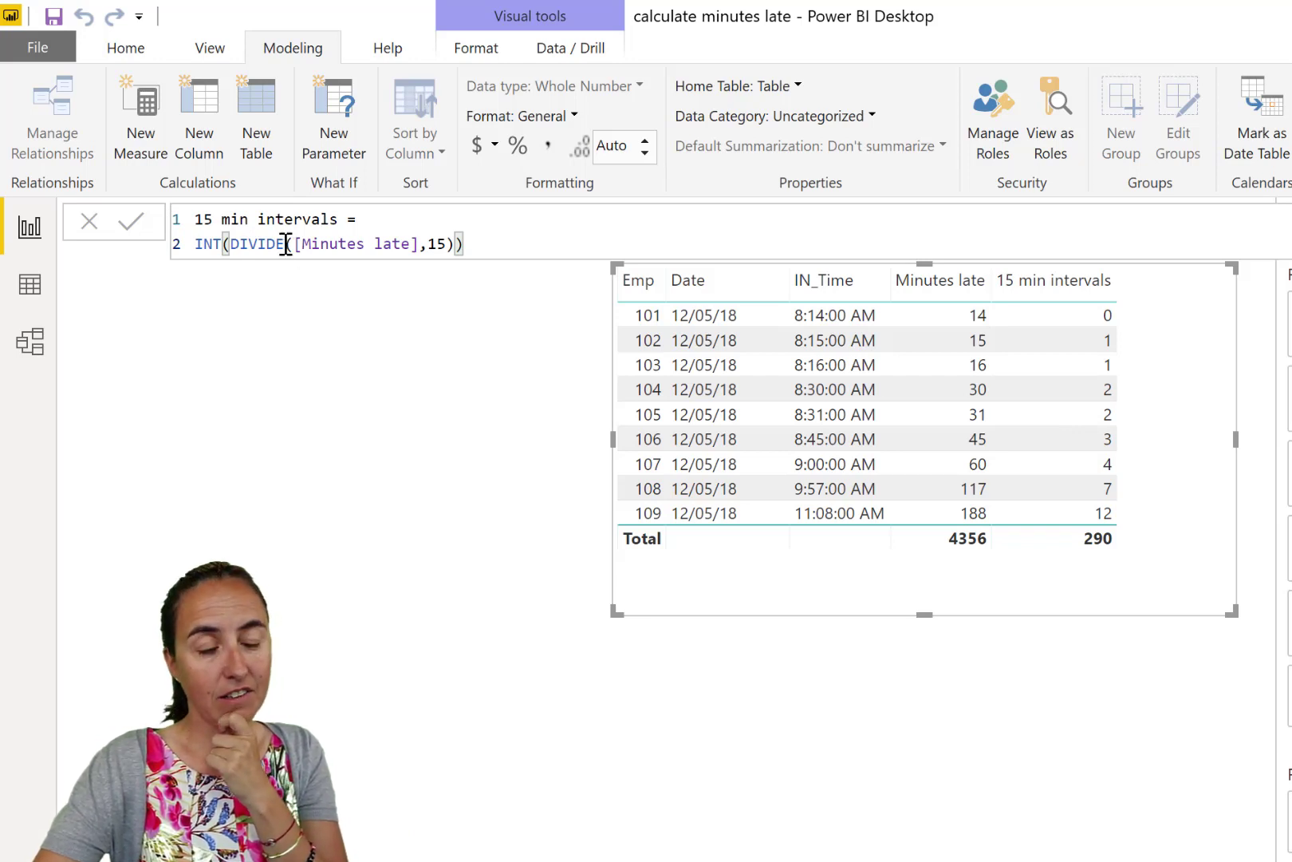
left_click_drag(254, 244, 164, 250)
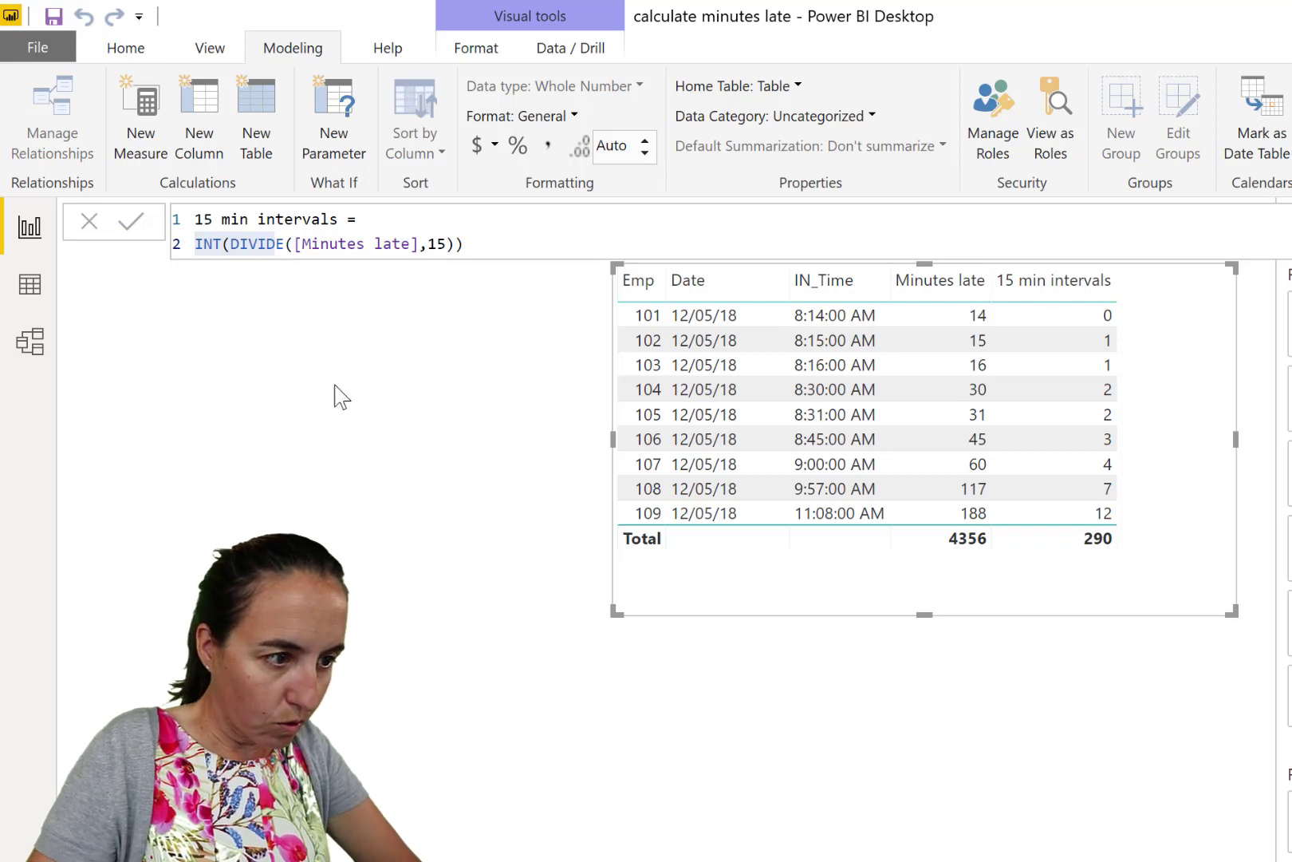
Replace INT(DIVIDE with QUOTIENT so the formula reads QUOTIENT([Minutes late],15)
left_click(284, 245)
left_click_drag(284, 244, 193, 243)
type("qu")
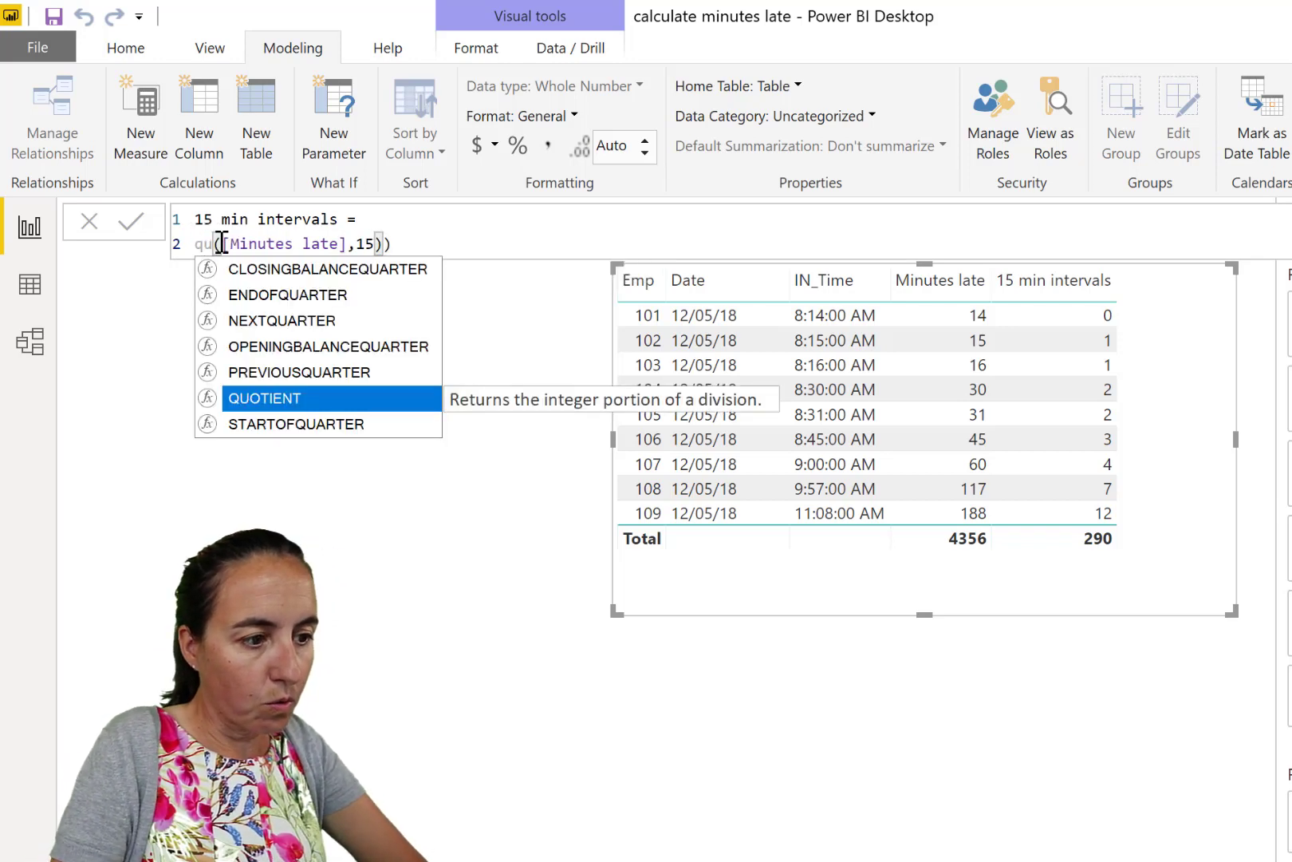
key("Tab")
left_click(511, 252)
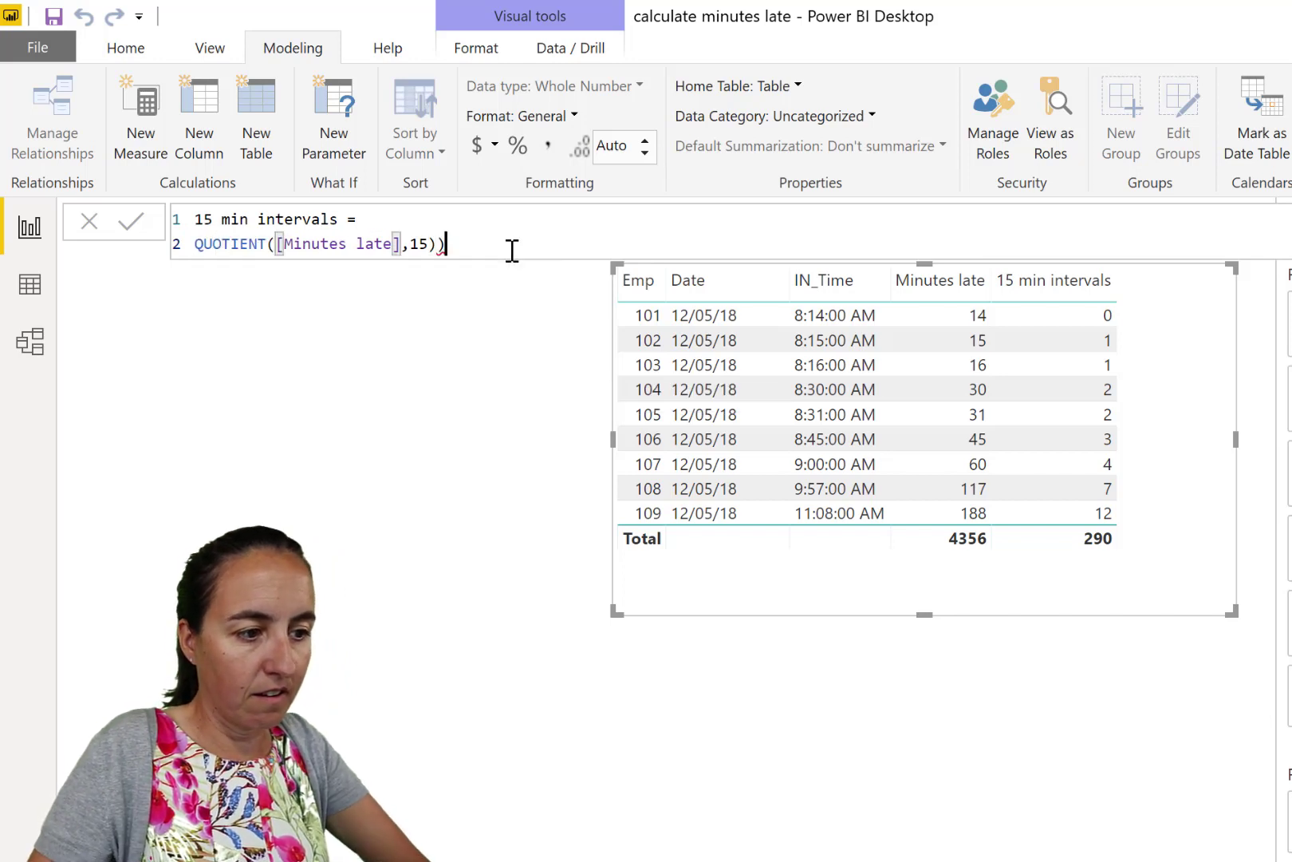
key("BackSpace")
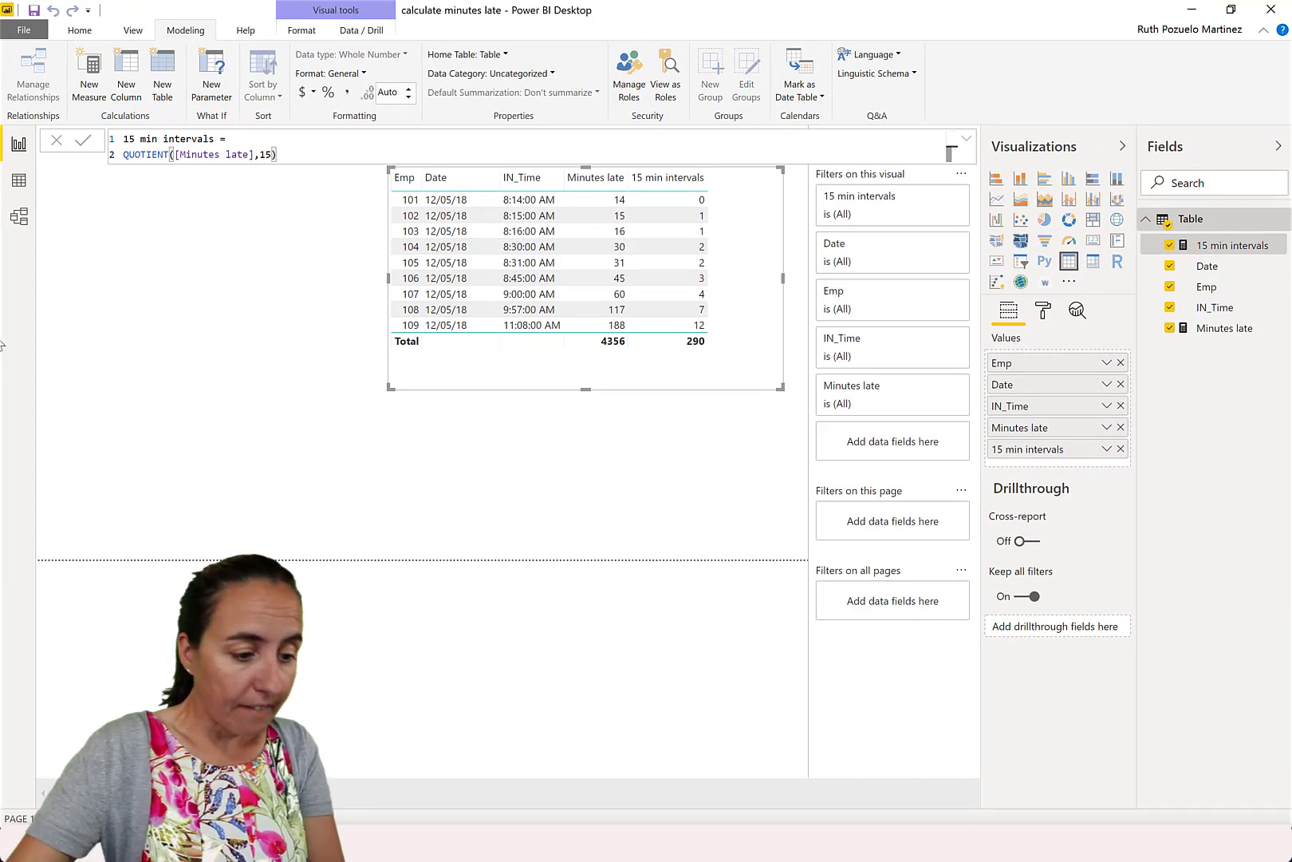
In the QUOTIENT docs, highlight that only the integer portion is returned
key("alt+Tab")
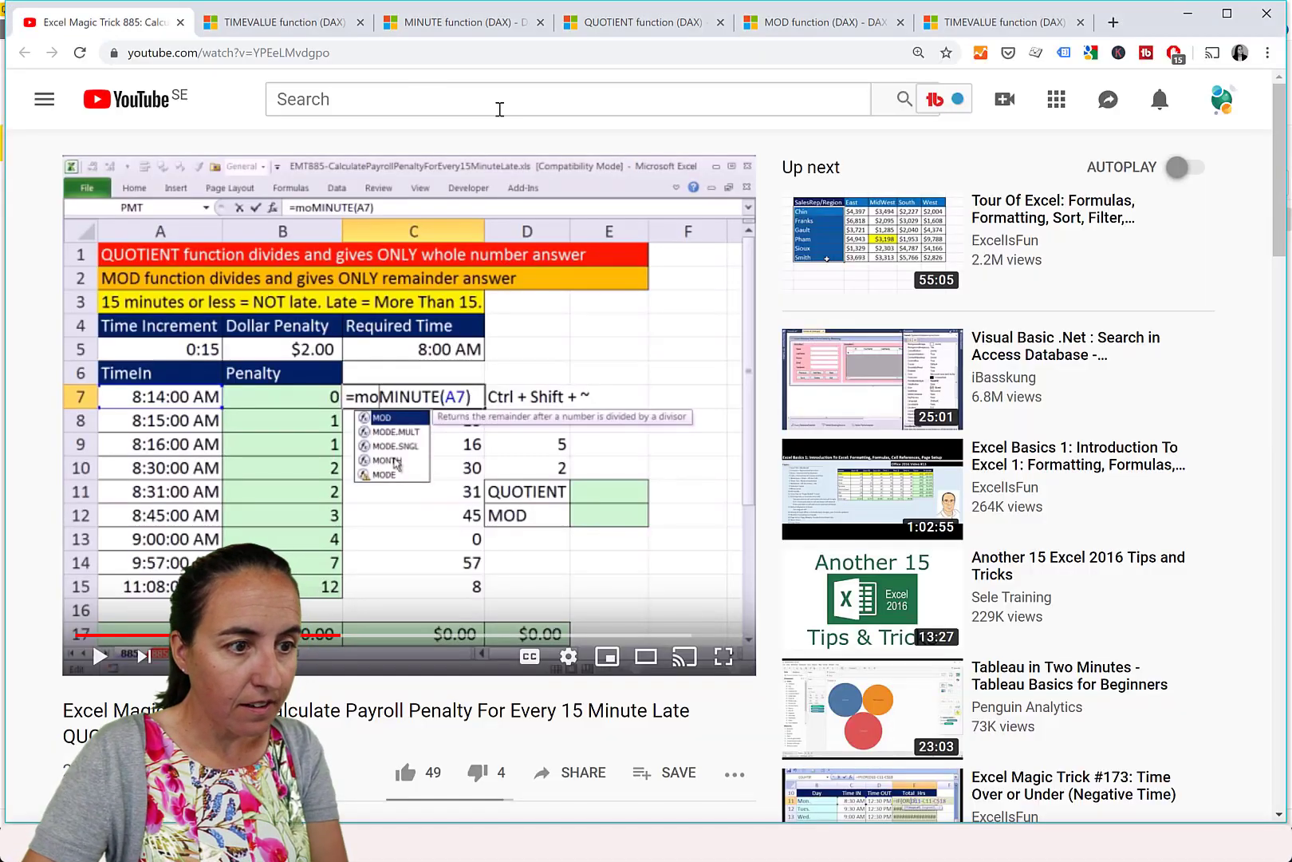
left_click(650, 25)
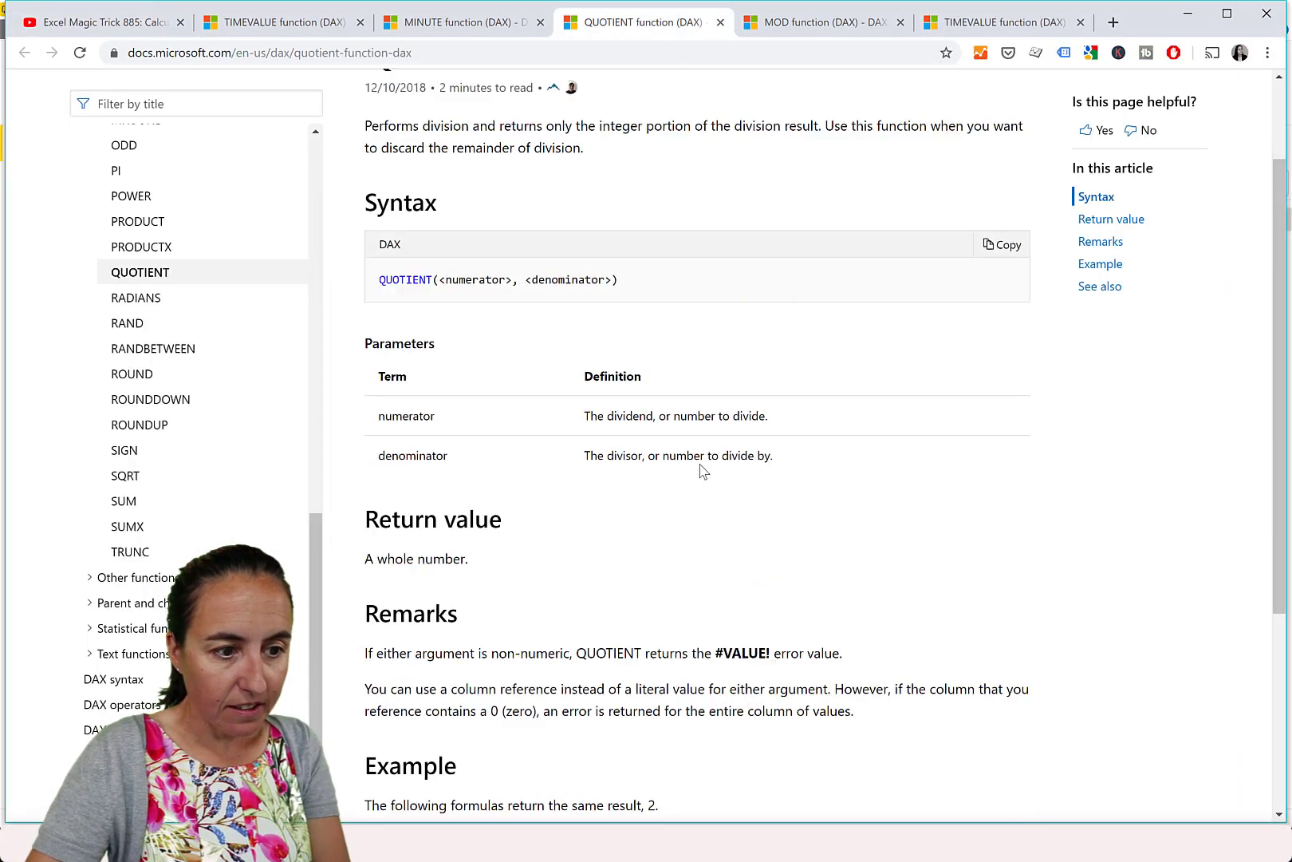
scroll(703, 470, "down", 1)
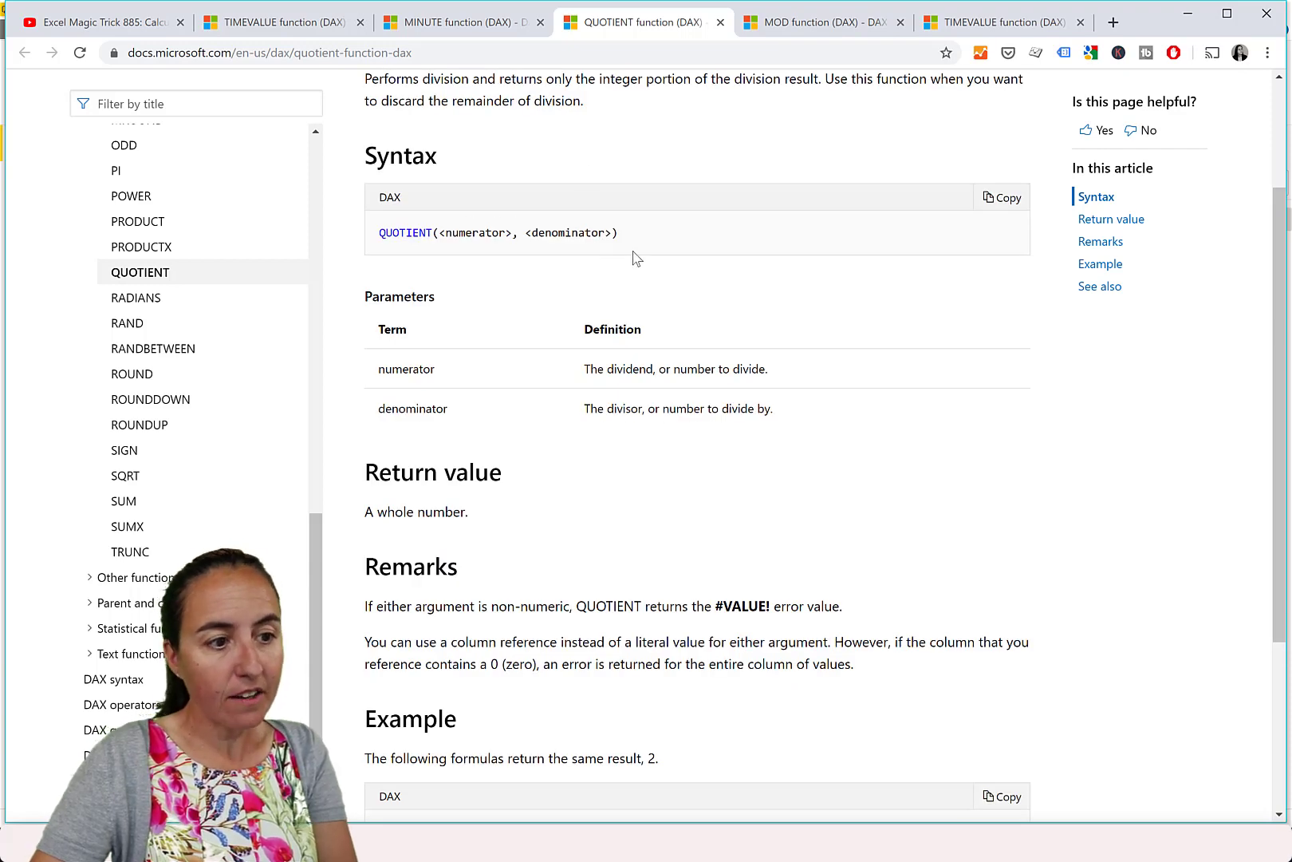
scroll(636, 252, "up", 2)
left_click_drag(598, 165, 710, 165)
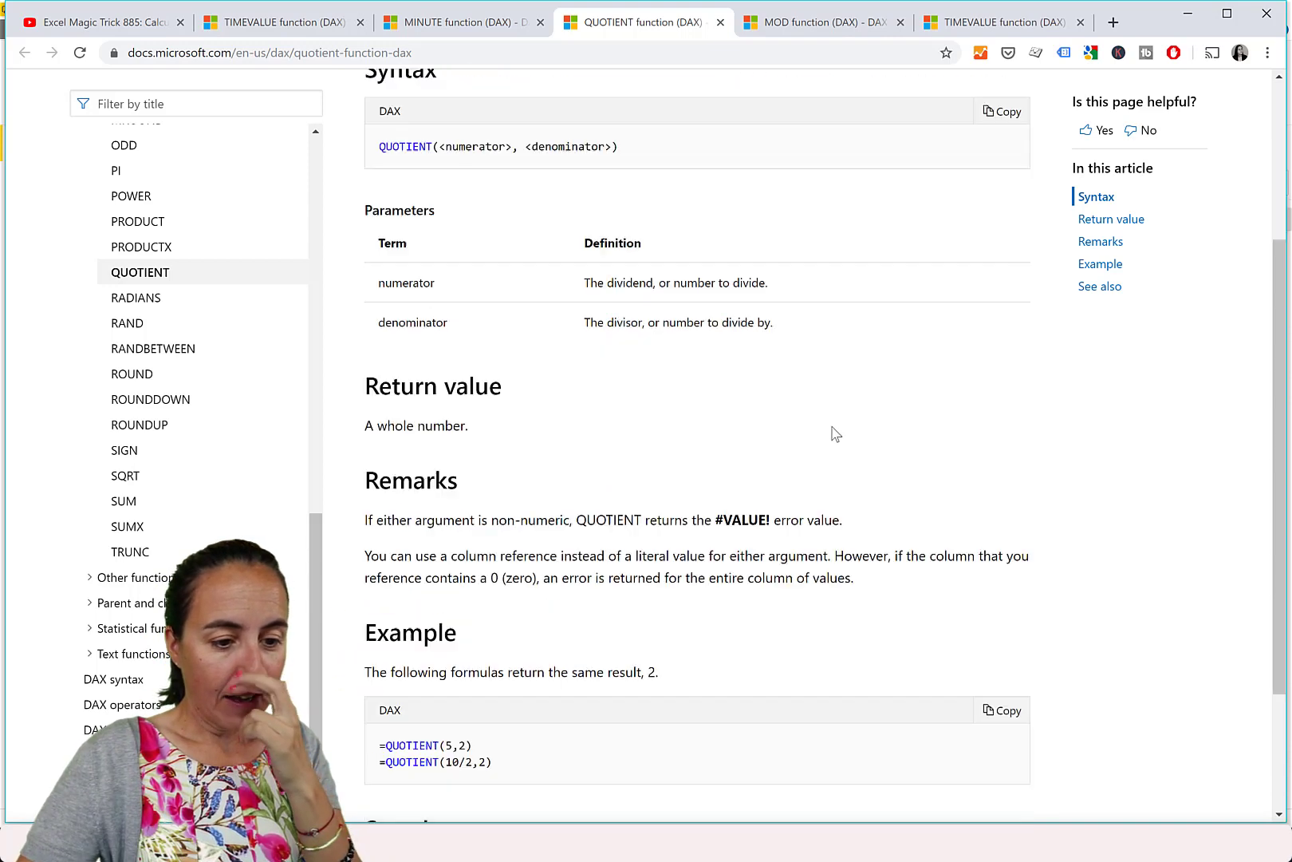
Highlight the remarks on non-numeric arguments, zero and column references, then go back to Power BI
scroll(732, 275, "down", 2)
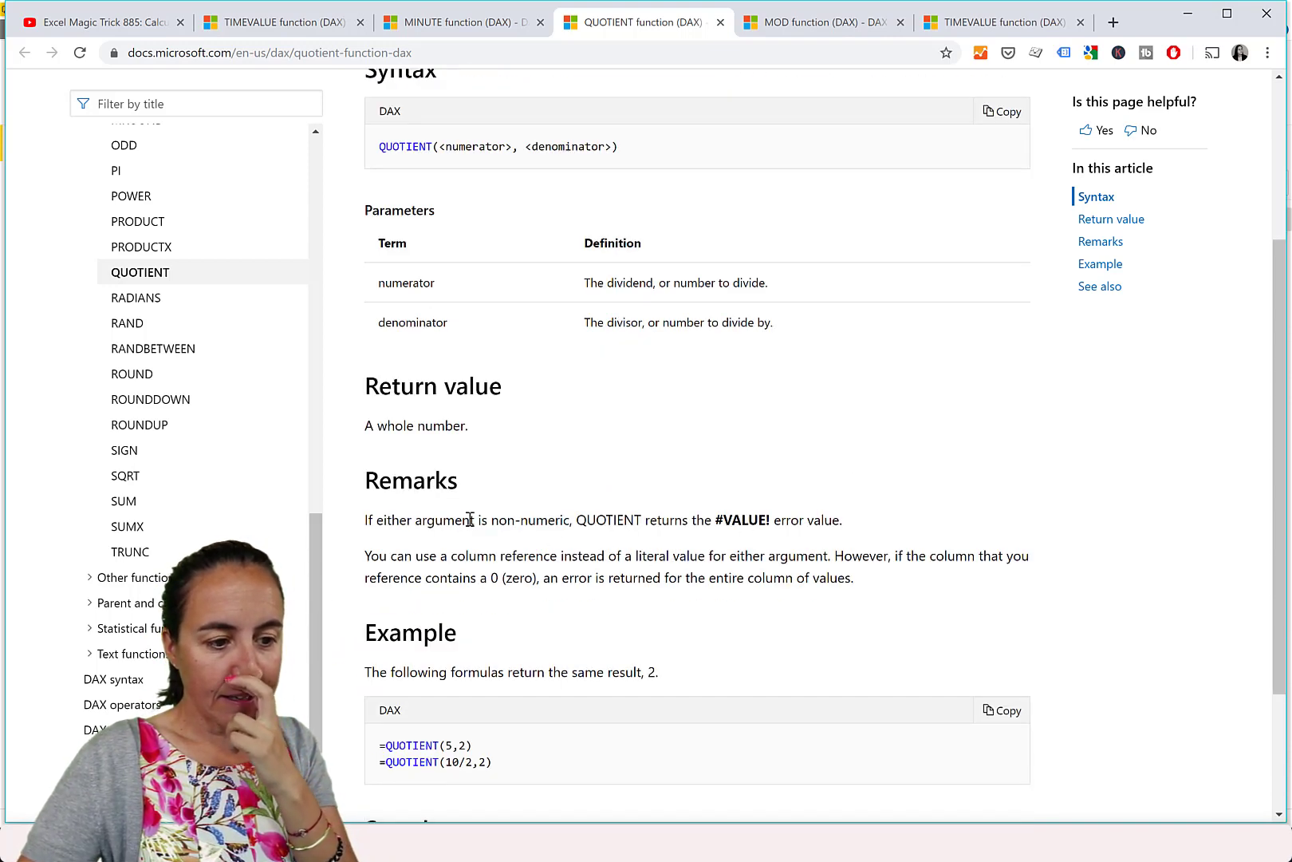
left_click_drag(470, 519, 811, 520)
left_click(899, 584)
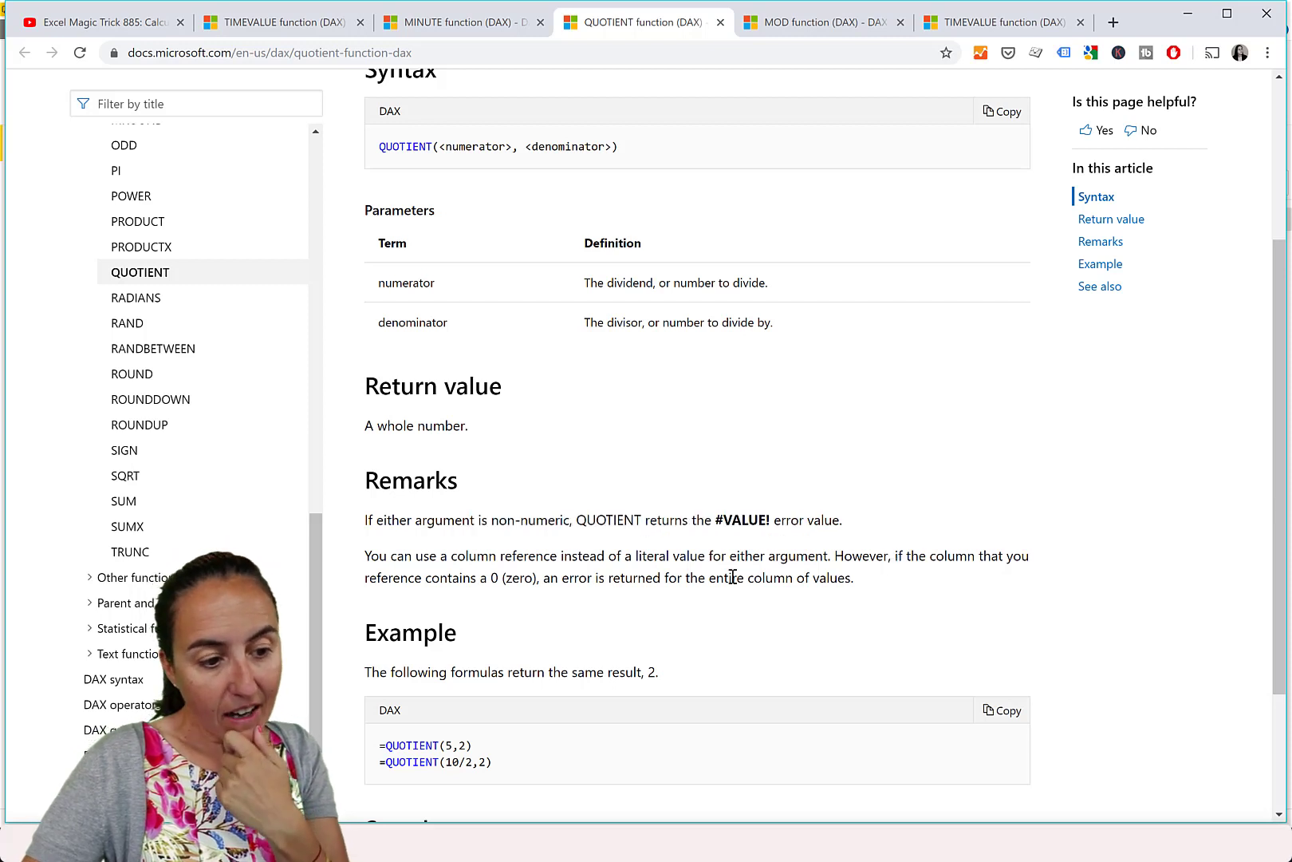
double_click(494, 575)
left_click_drag(538, 576, 553, 577)
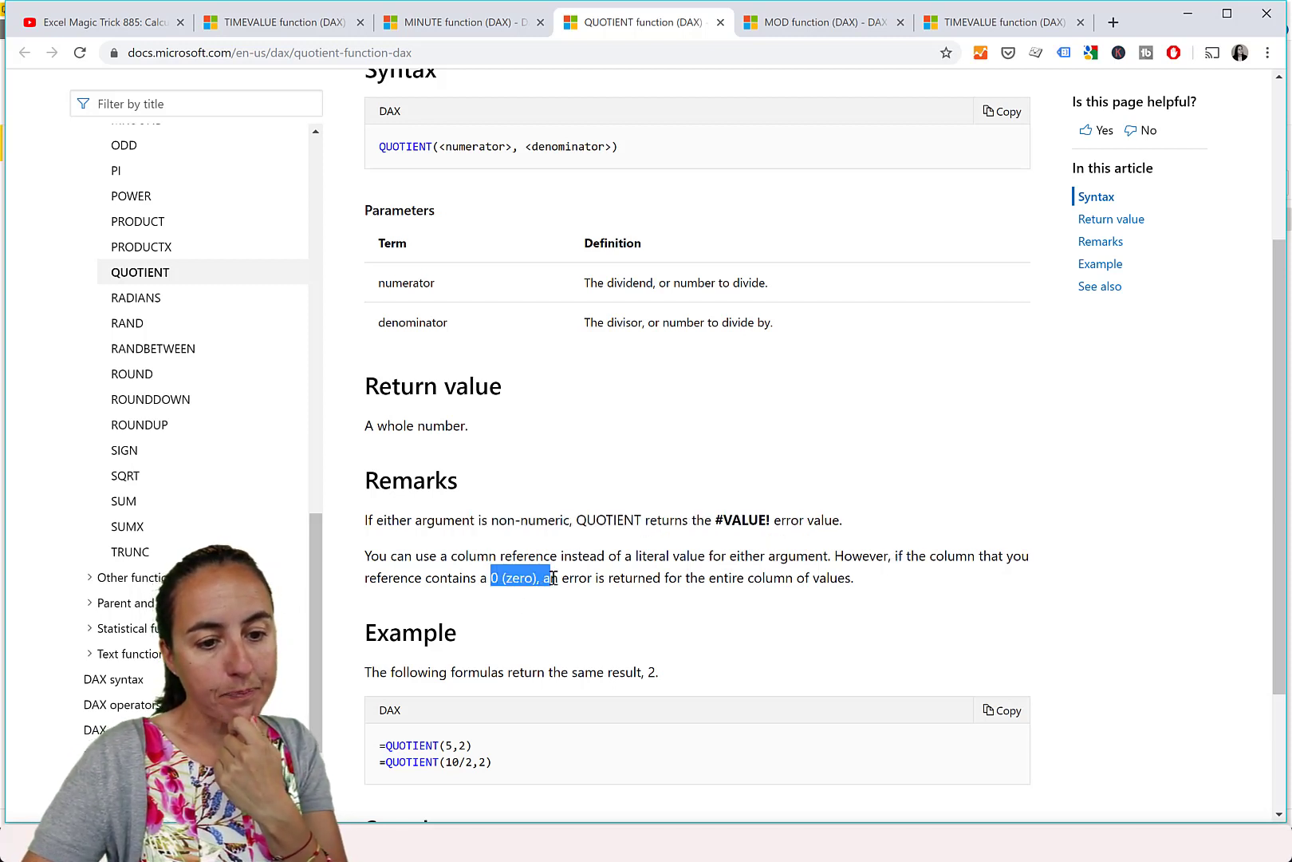
left_click_drag(476, 557, 953, 587)
left_click(935, 592)
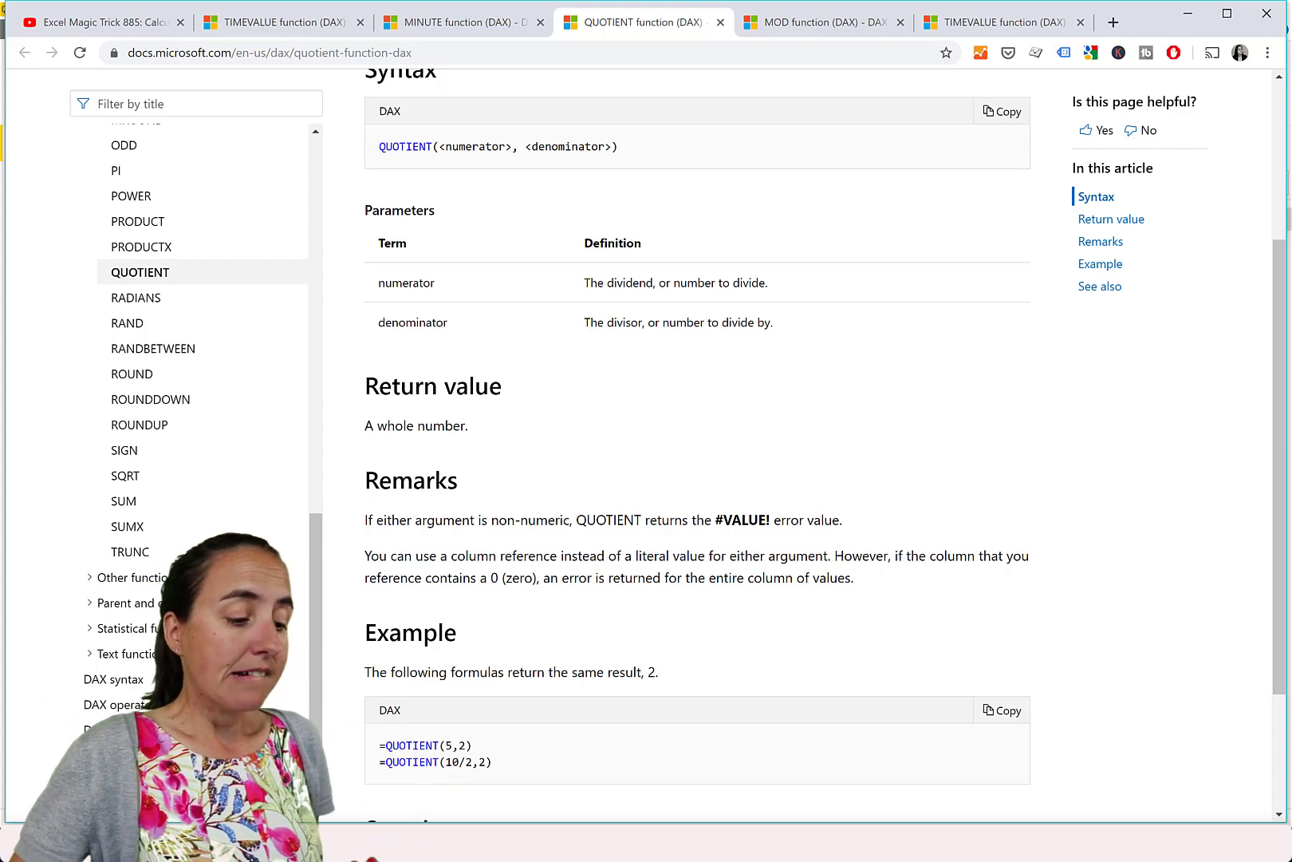
key("alt+Tab")
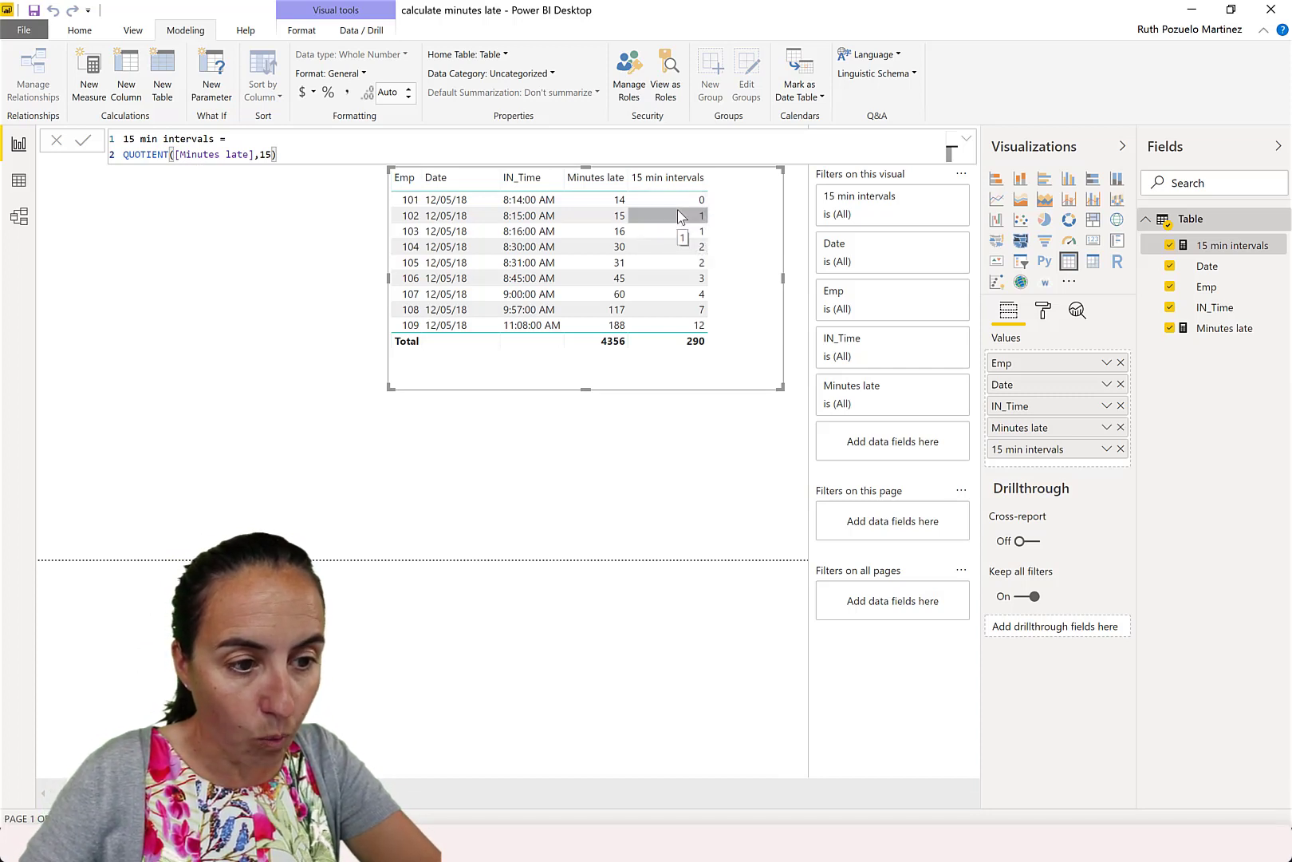
Deselect the table visual to compare clock-in times with interval counts
left_click(240, 301)
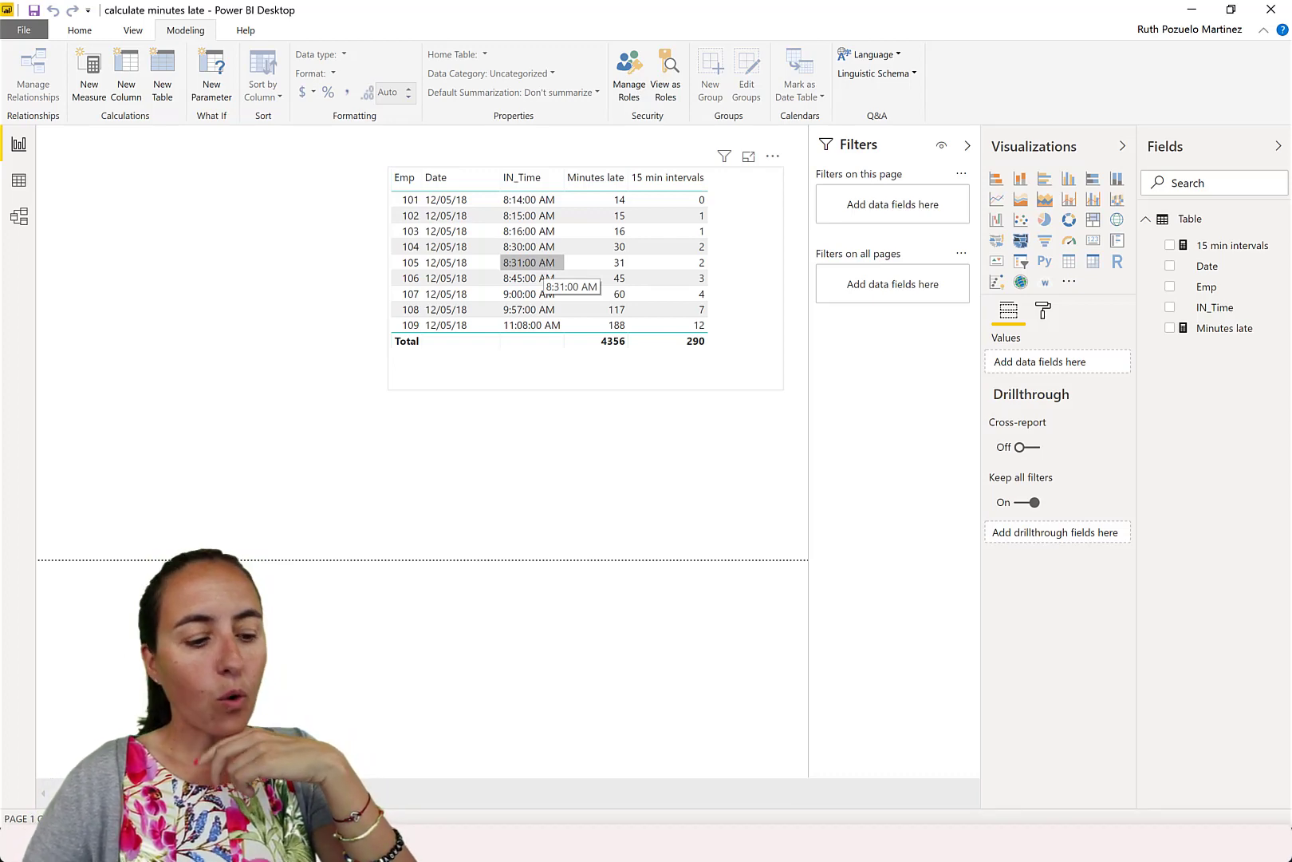
In the MINUTE function docs, highlight the datetime parameter and the 0-59 return description
key("alt+Tab")
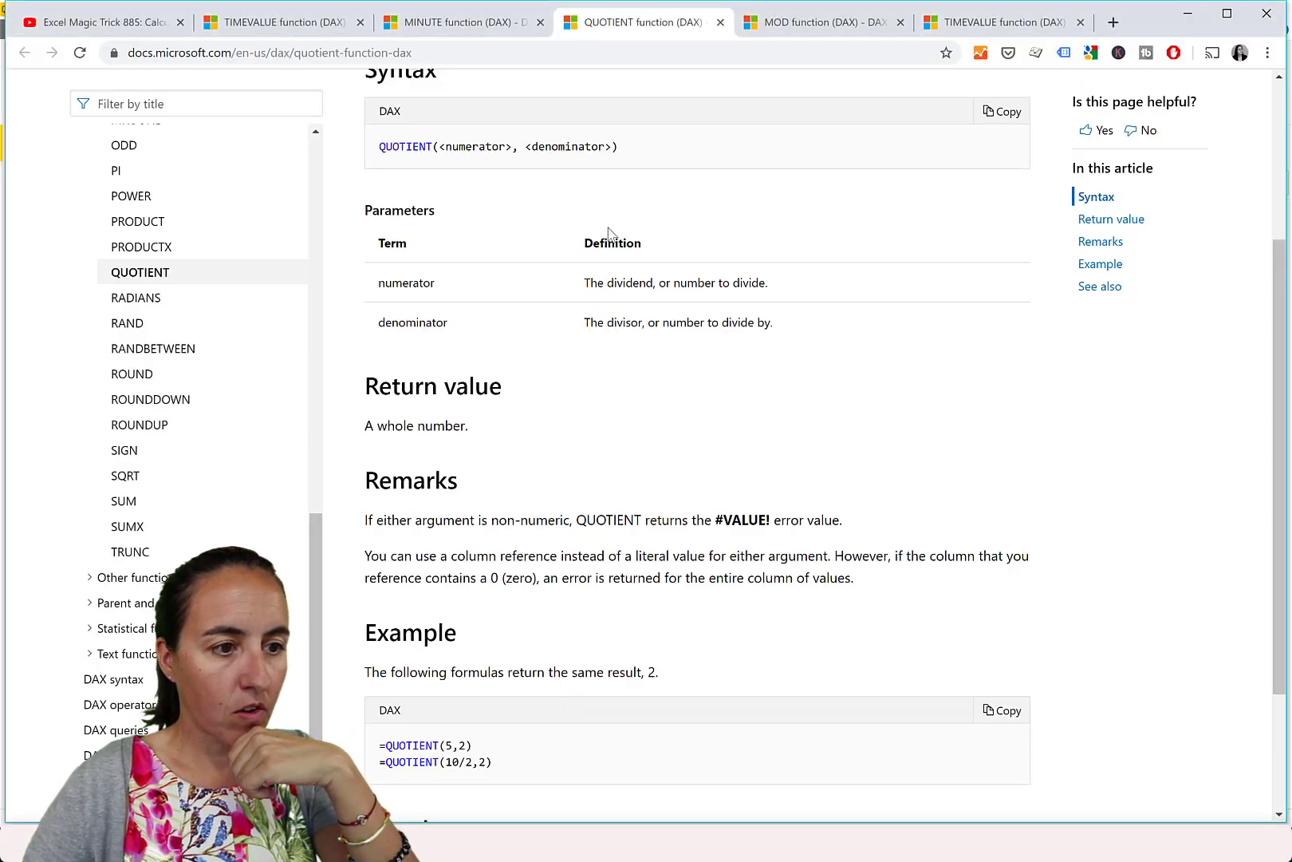
left_click(451, 25)
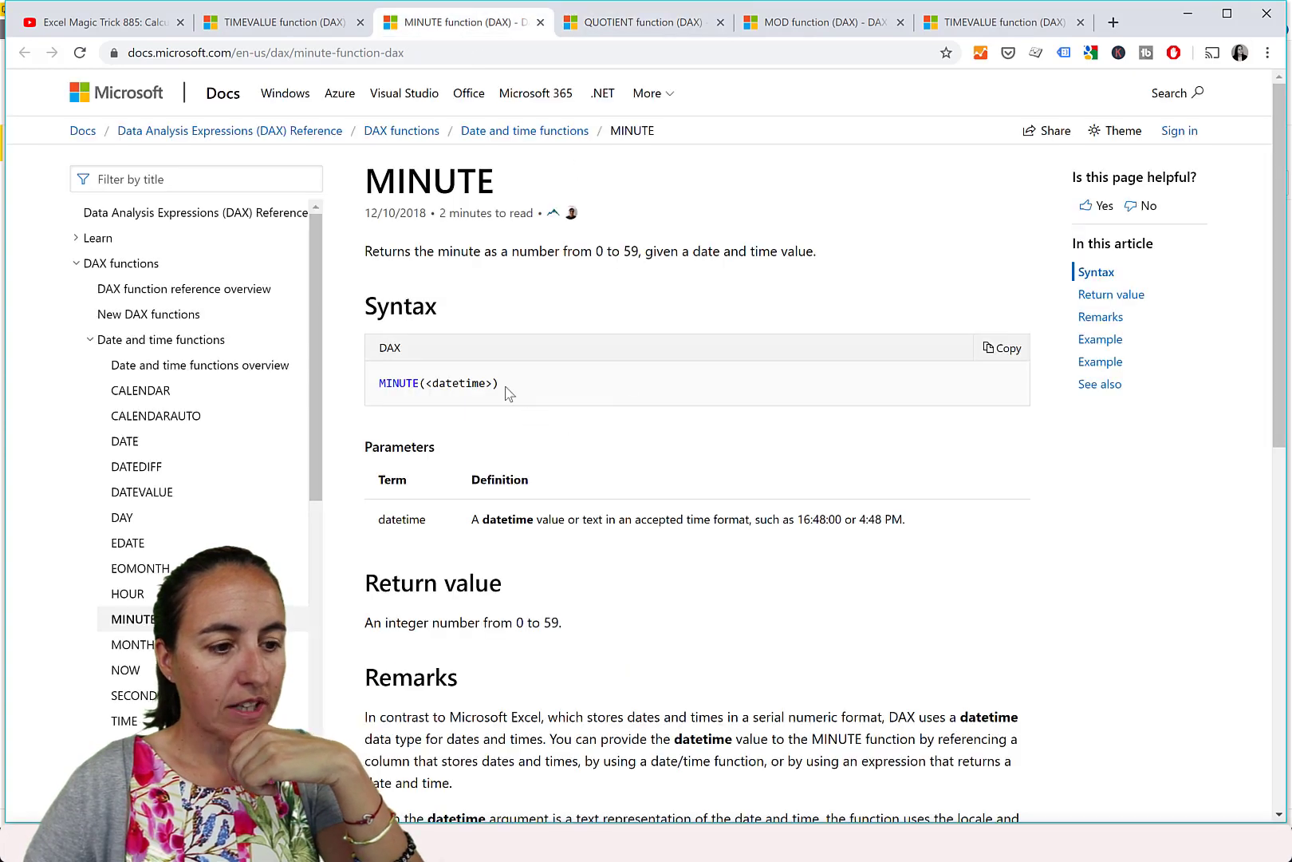
double_click(468, 383)
left_click(594, 399)
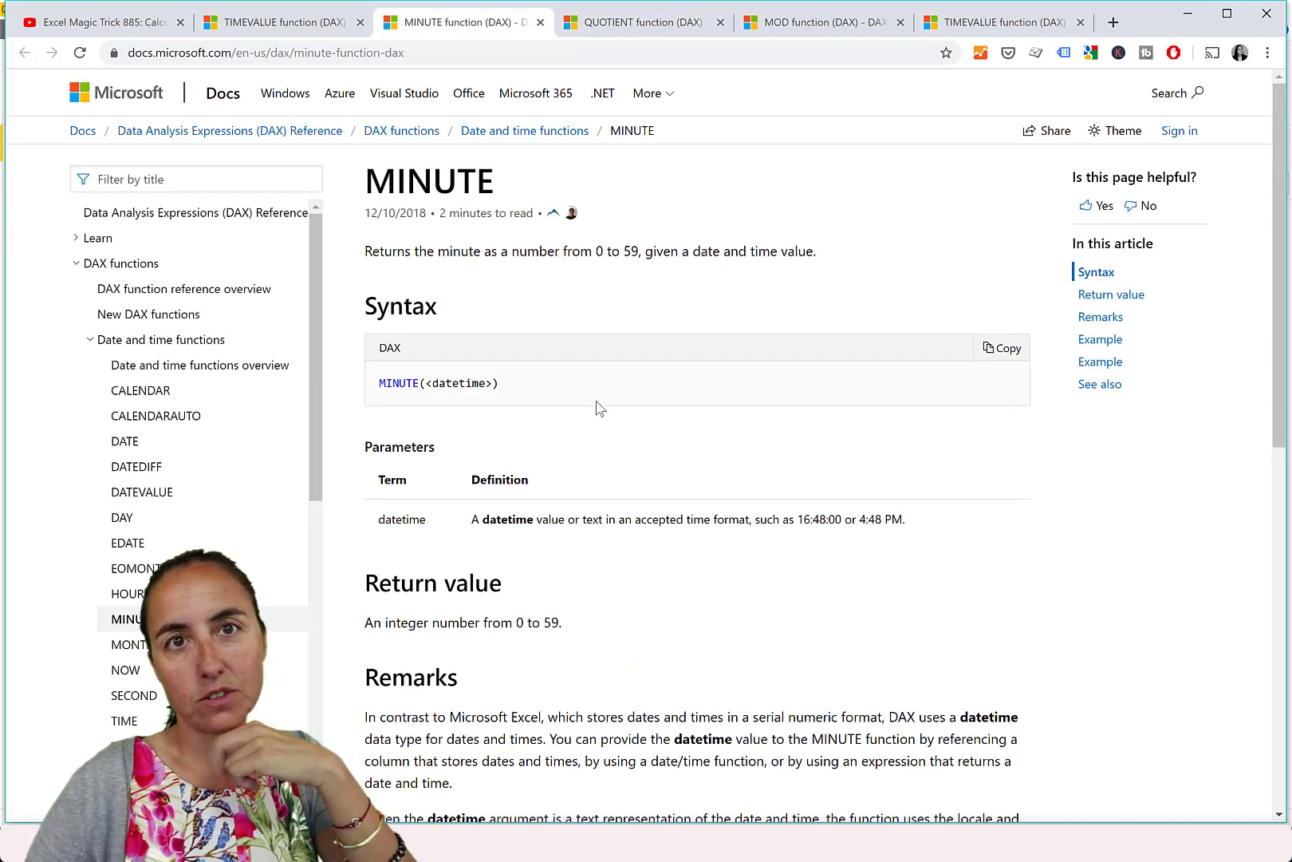
left_click_drag(429, 255, 789, 257)
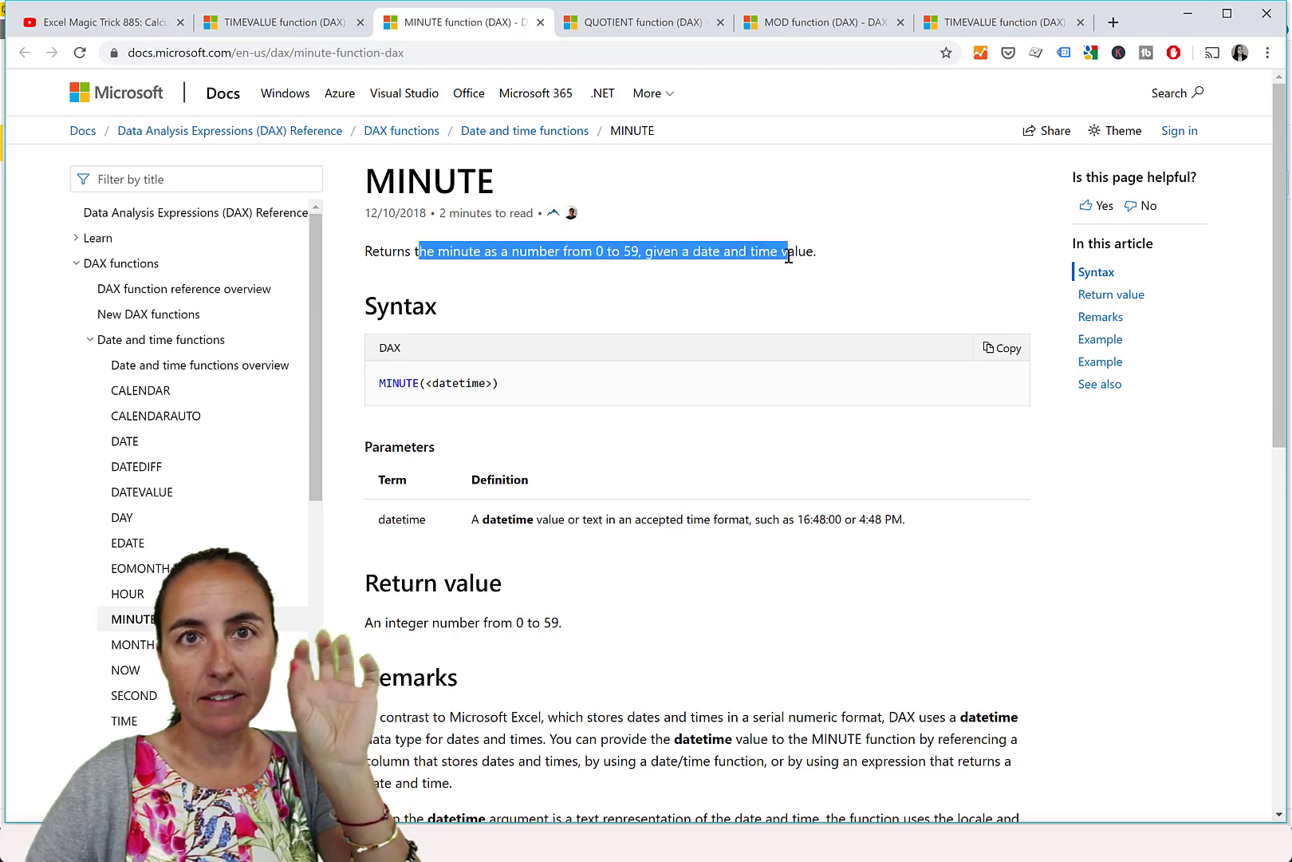
left_click(585, 472)
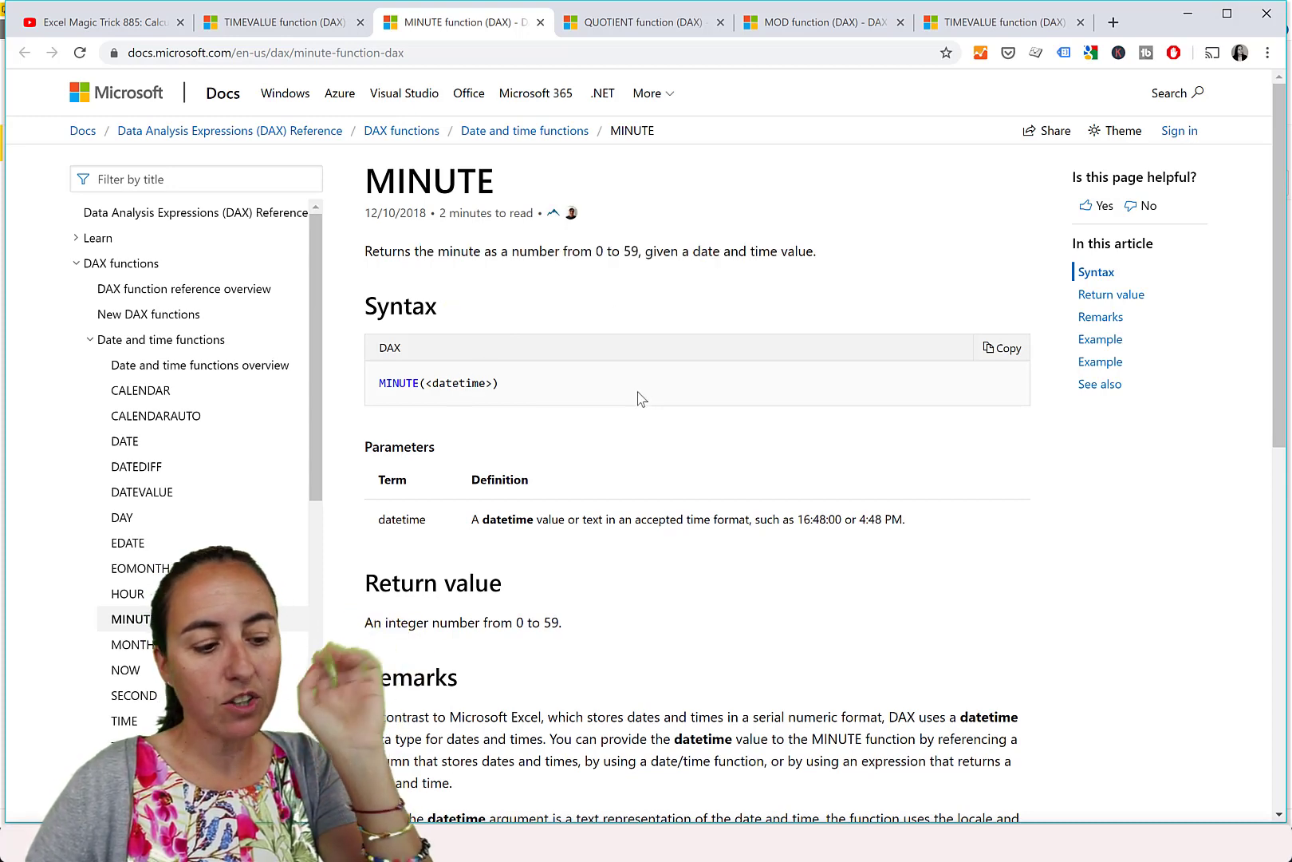
Review the Emp, Date and IN_Time data in Data view, then go back to Report view
key("alt+Tab")
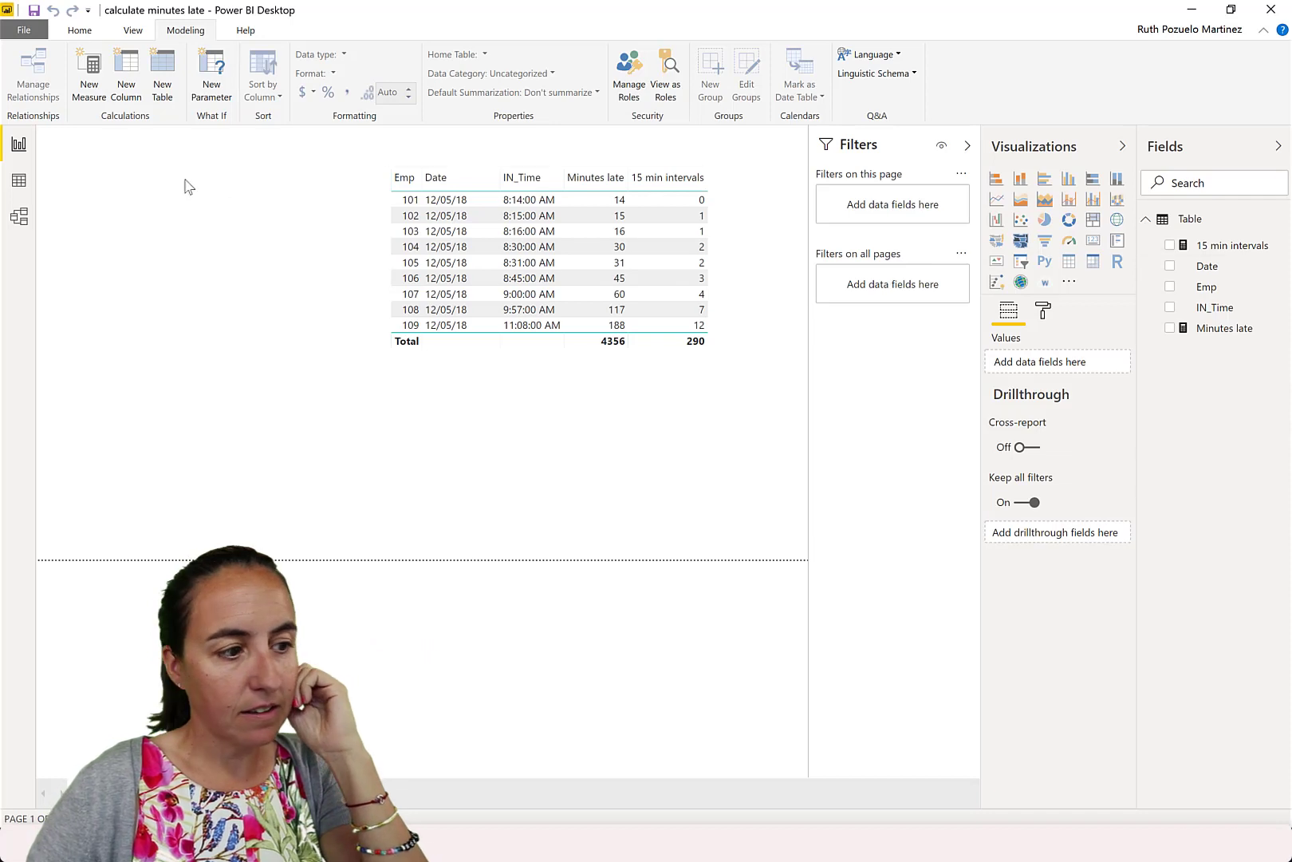
left_click(19, 180)
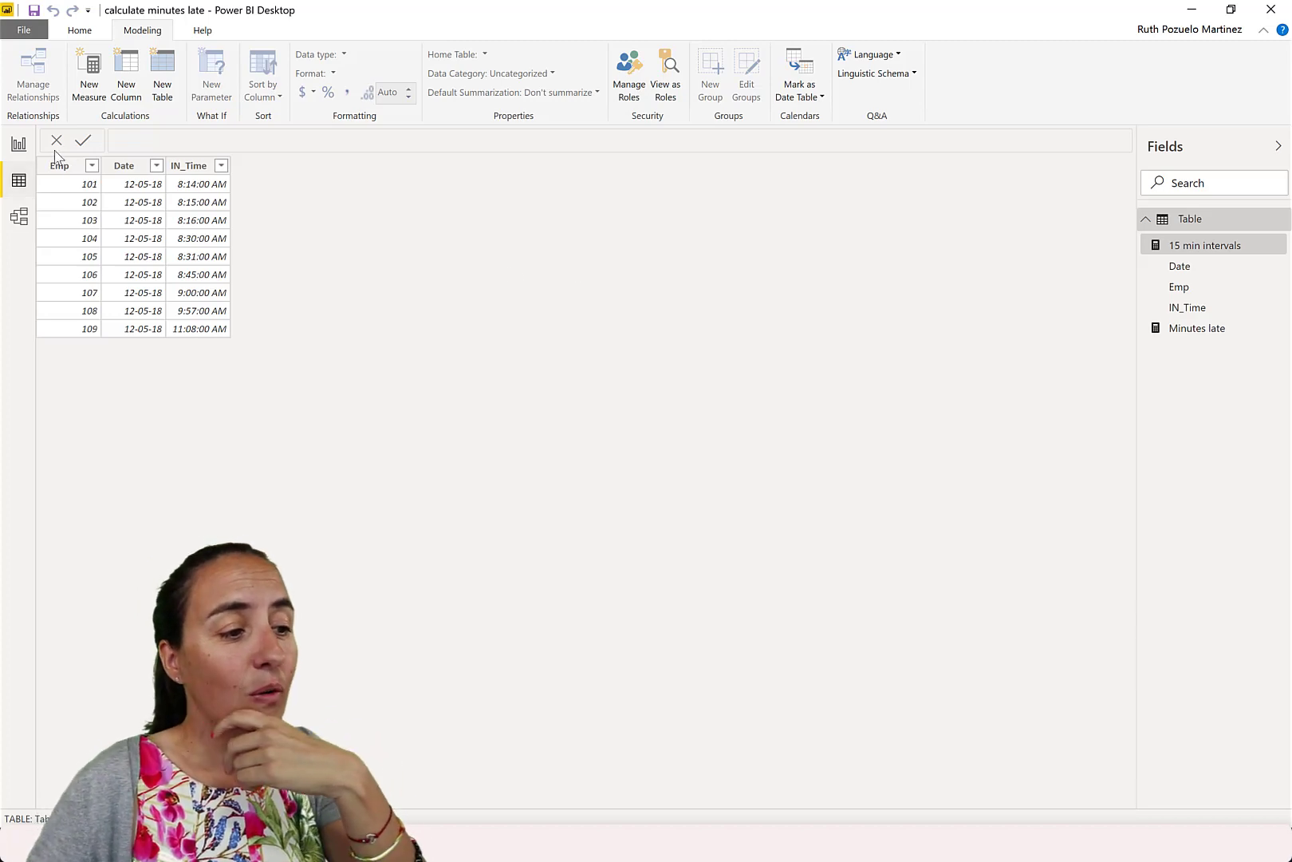
left_click(19, 144)
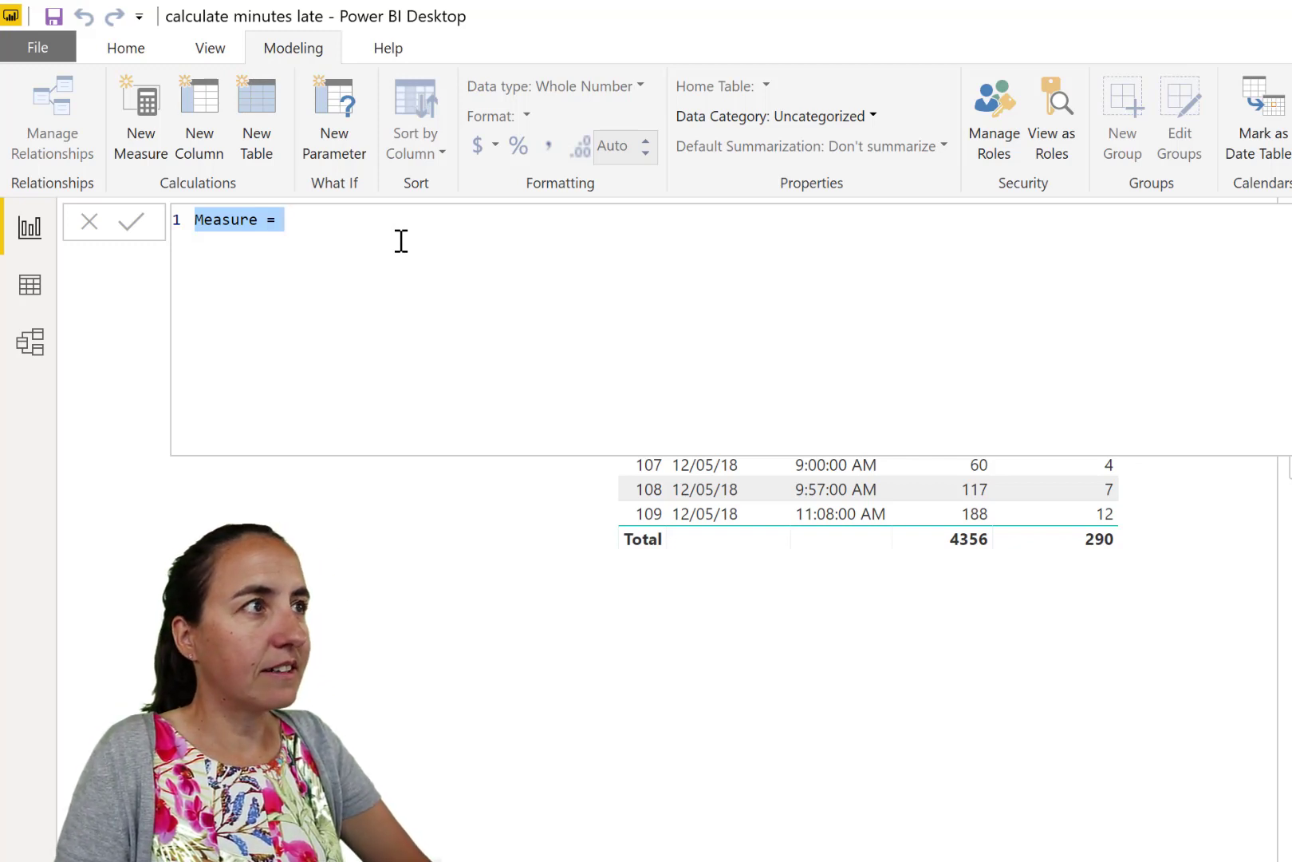
Name a new measure 'is 15 min interval' and start its formula with TIMEVALUE
type("is 15 ")
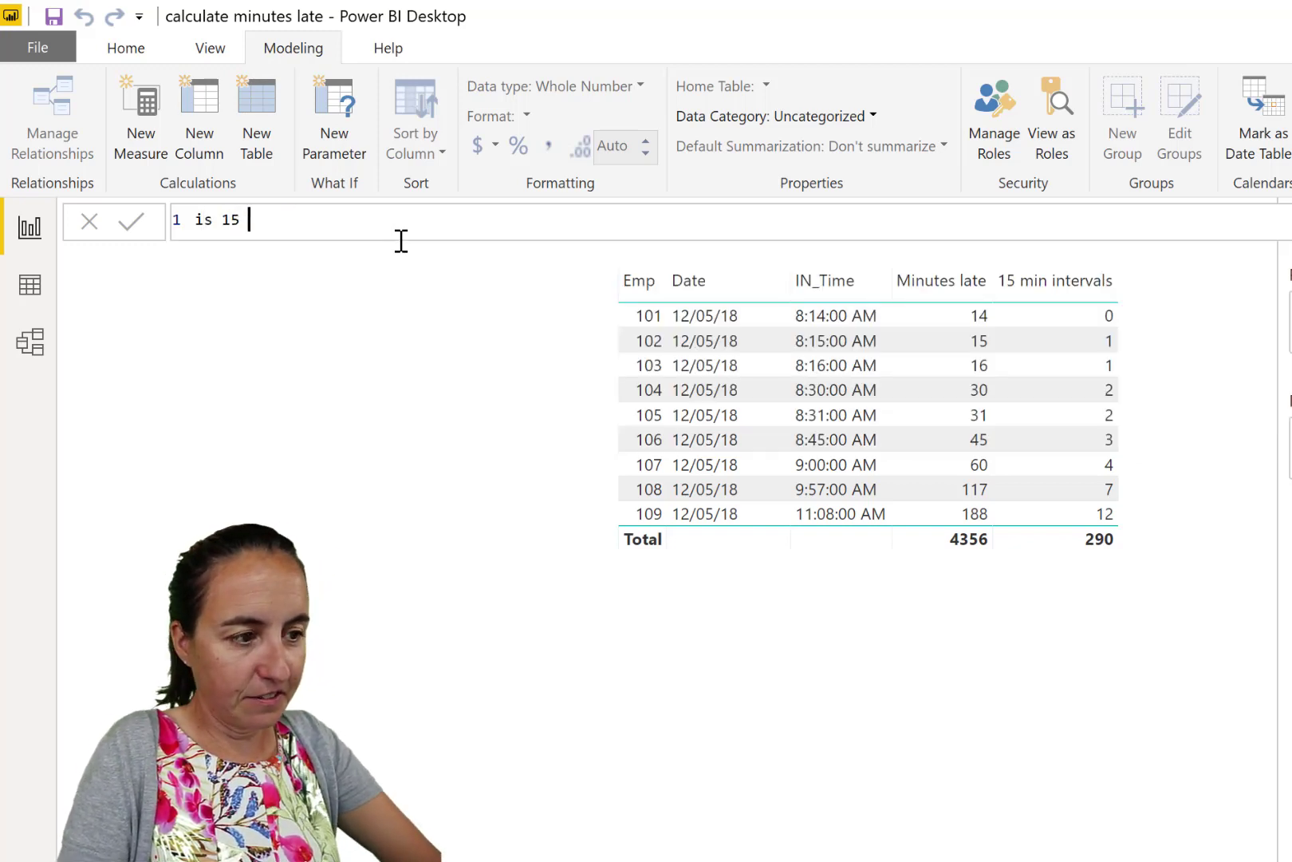
type("min inter")
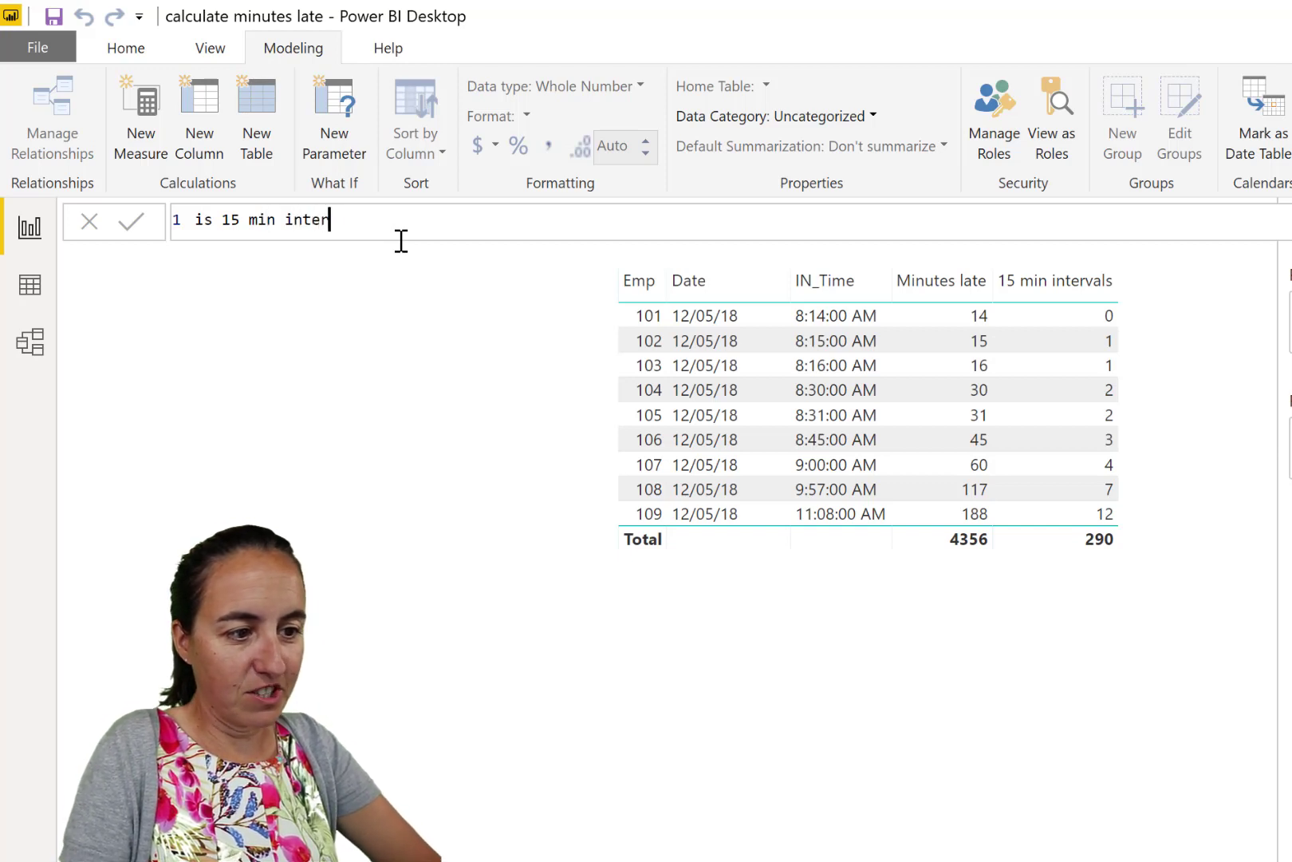
type("bal =")
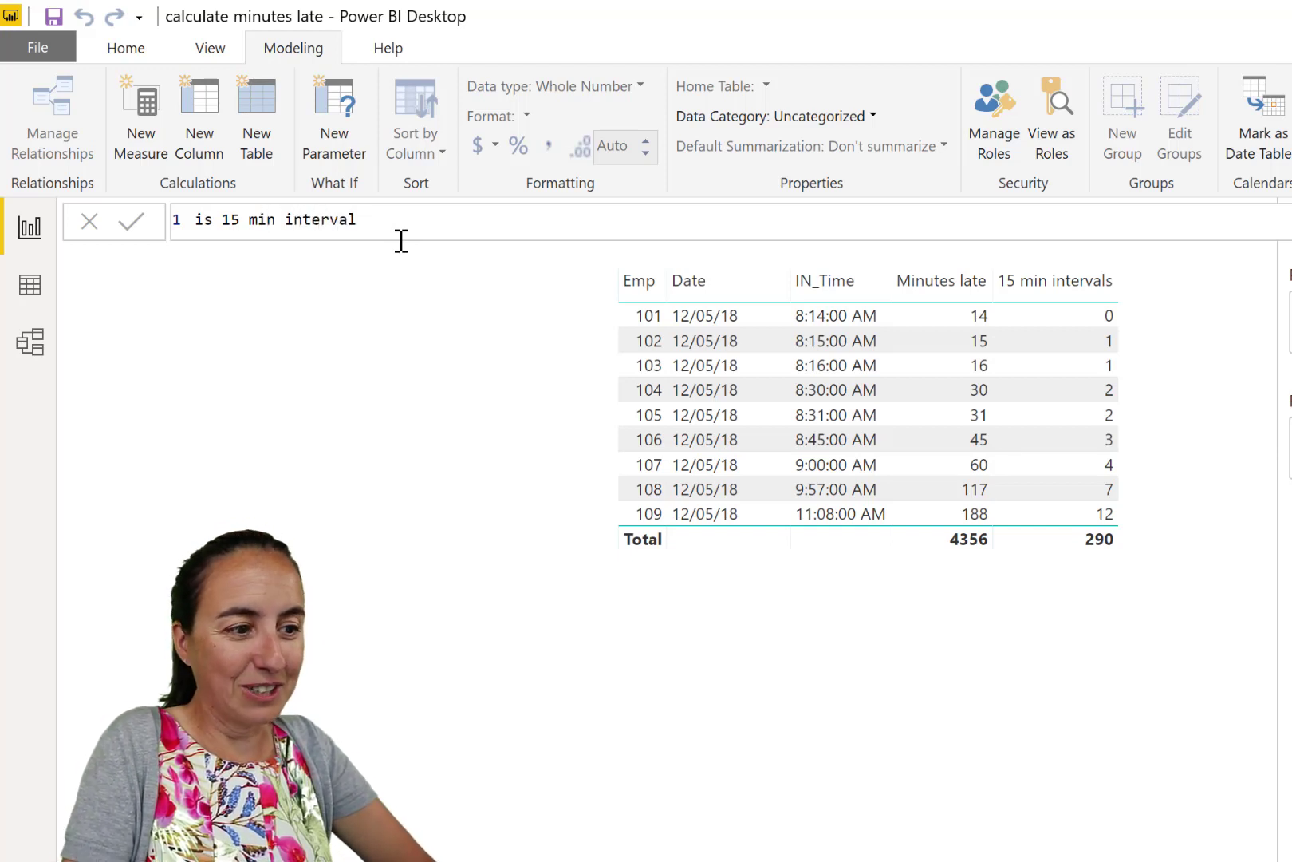
key("shift+Return")
type("time")
key("Down")
key("Tab")
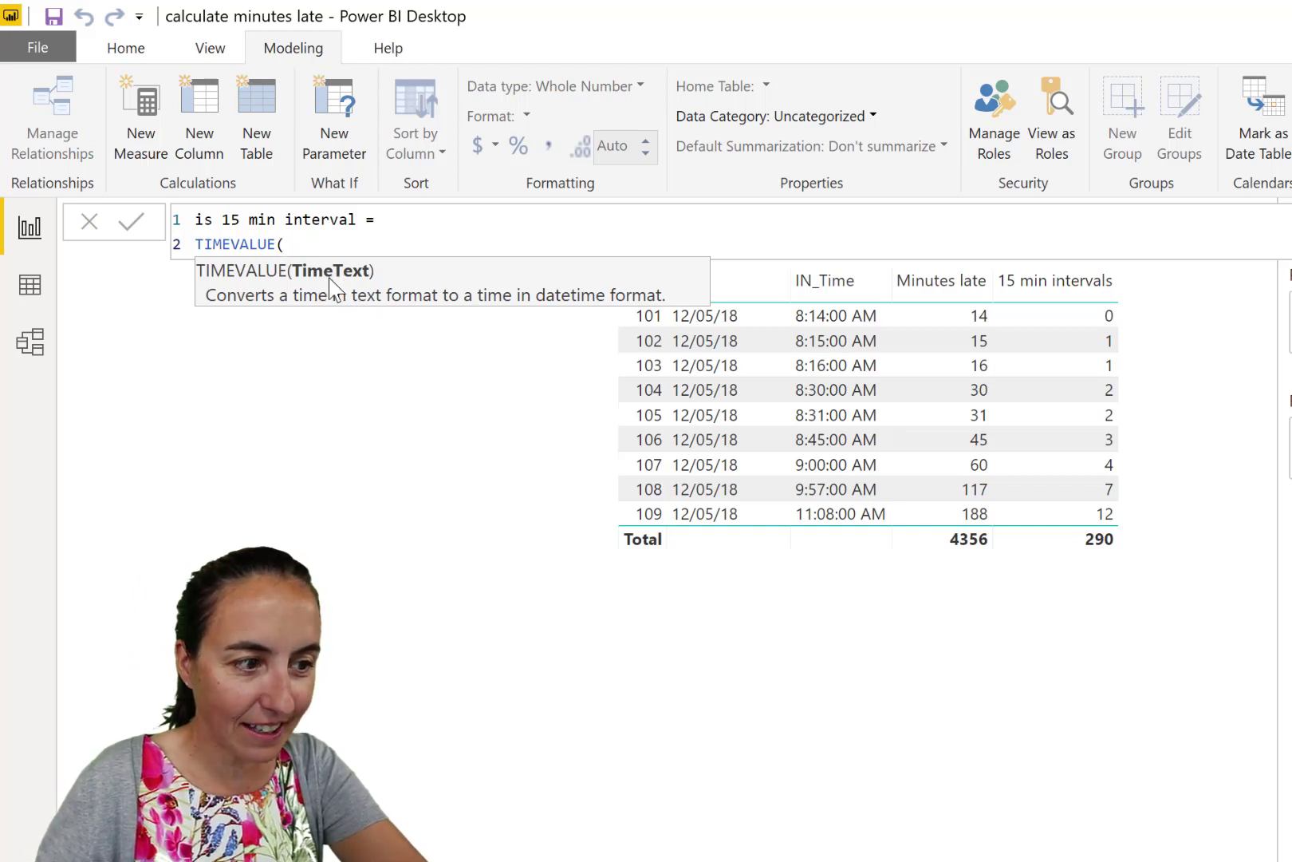
Complete it as TIMEVALUE(SUM('Table'[IN_Time])) and add it to the table
type("int")
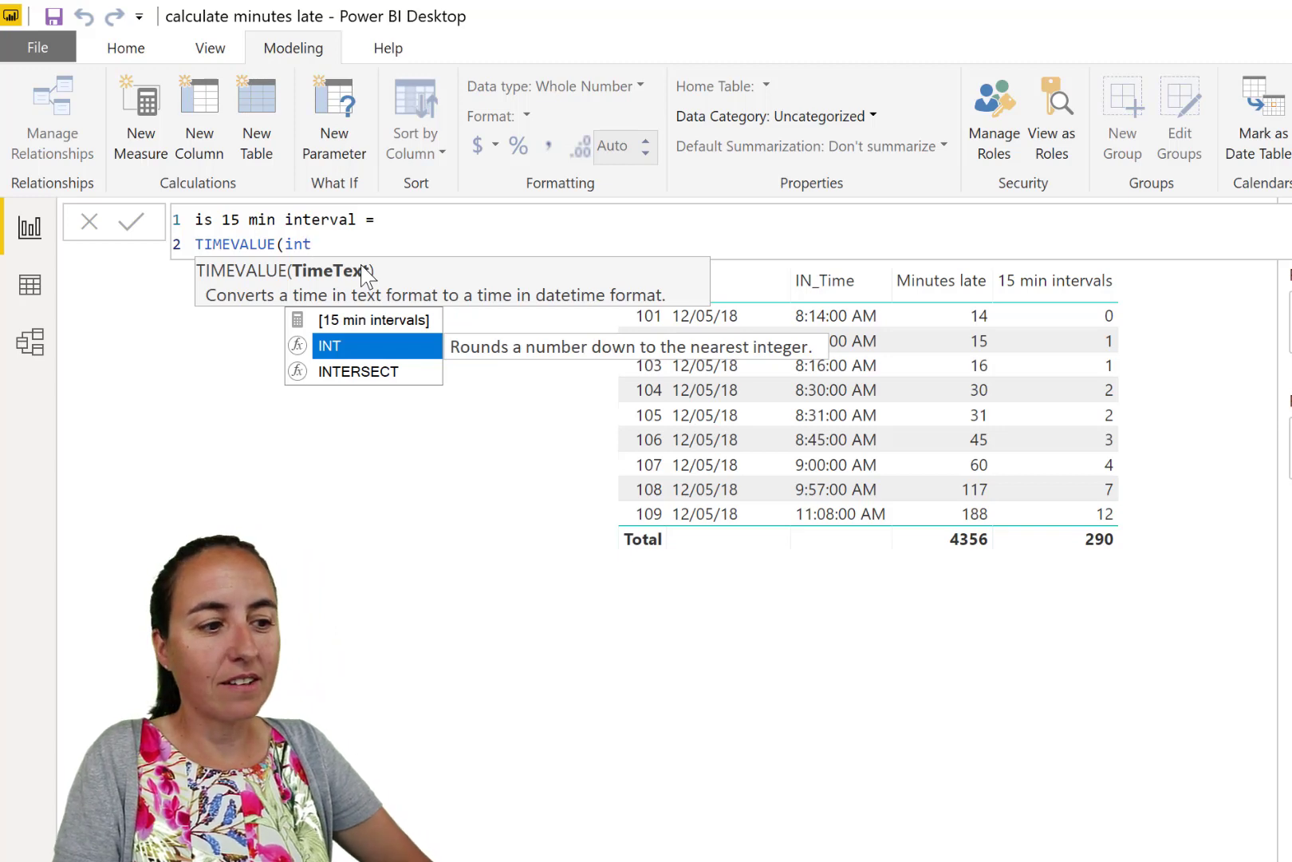
key("BackSpace")
key("BackSpace")
key("BackSpace")
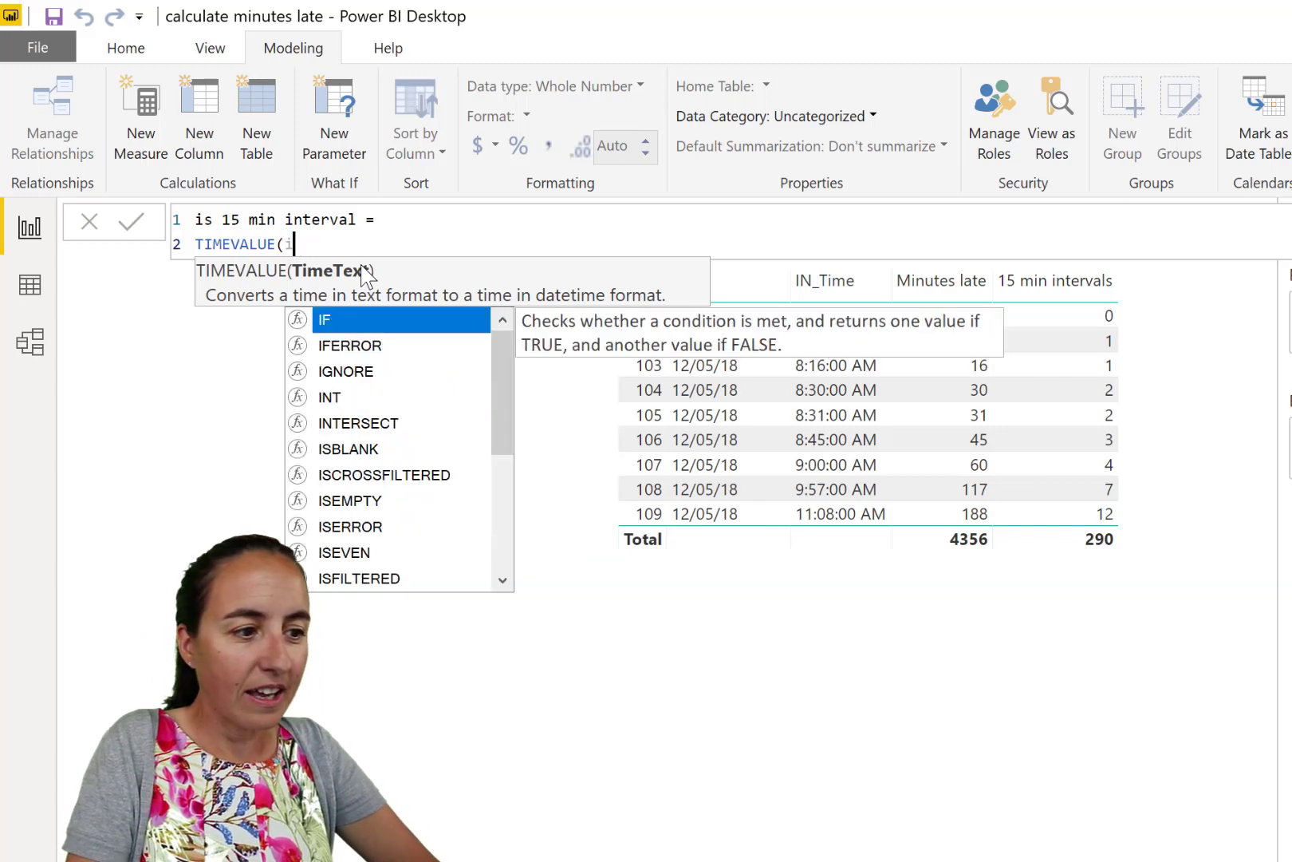
type("sum")
key("Tab")
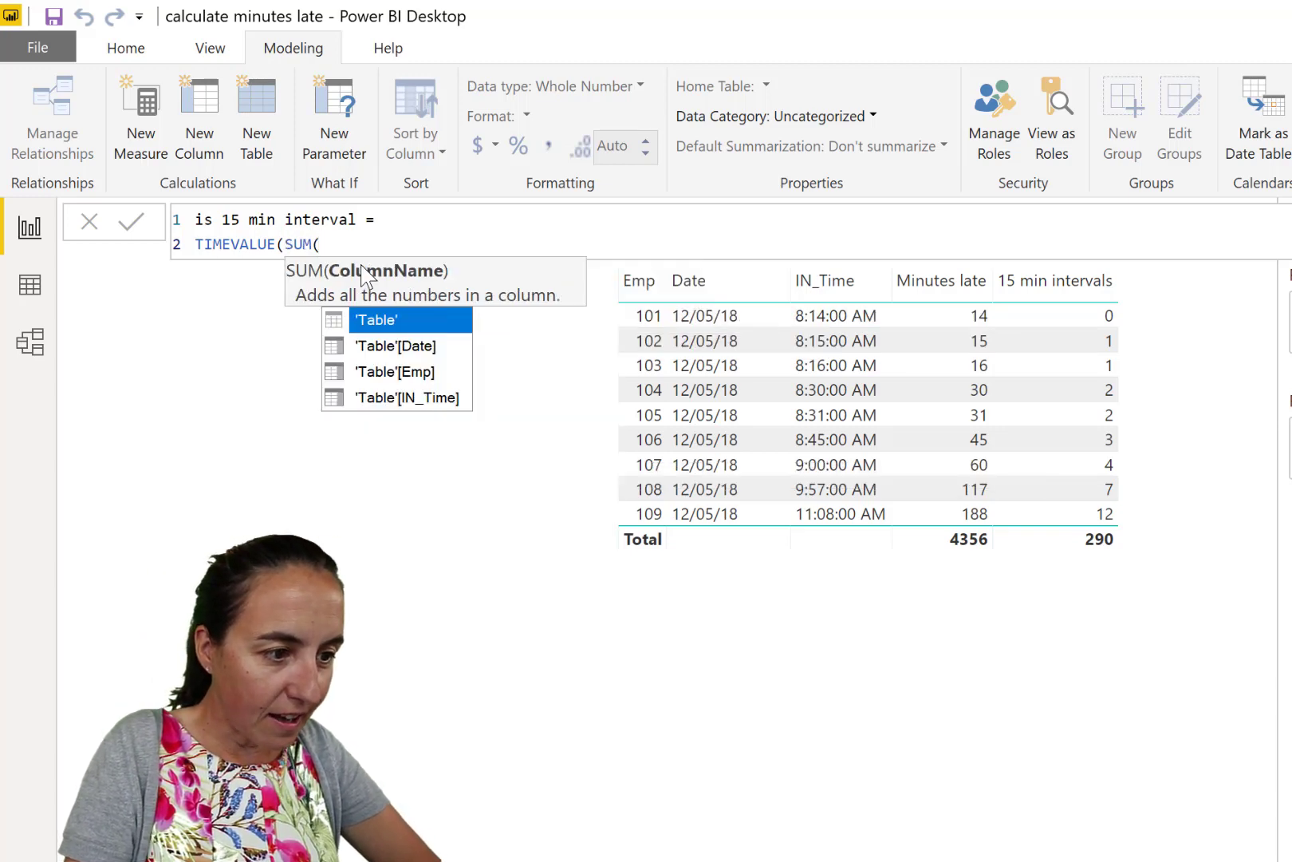
key("Down")
key("Down")
key("Down")
key("Tab")
type("))")
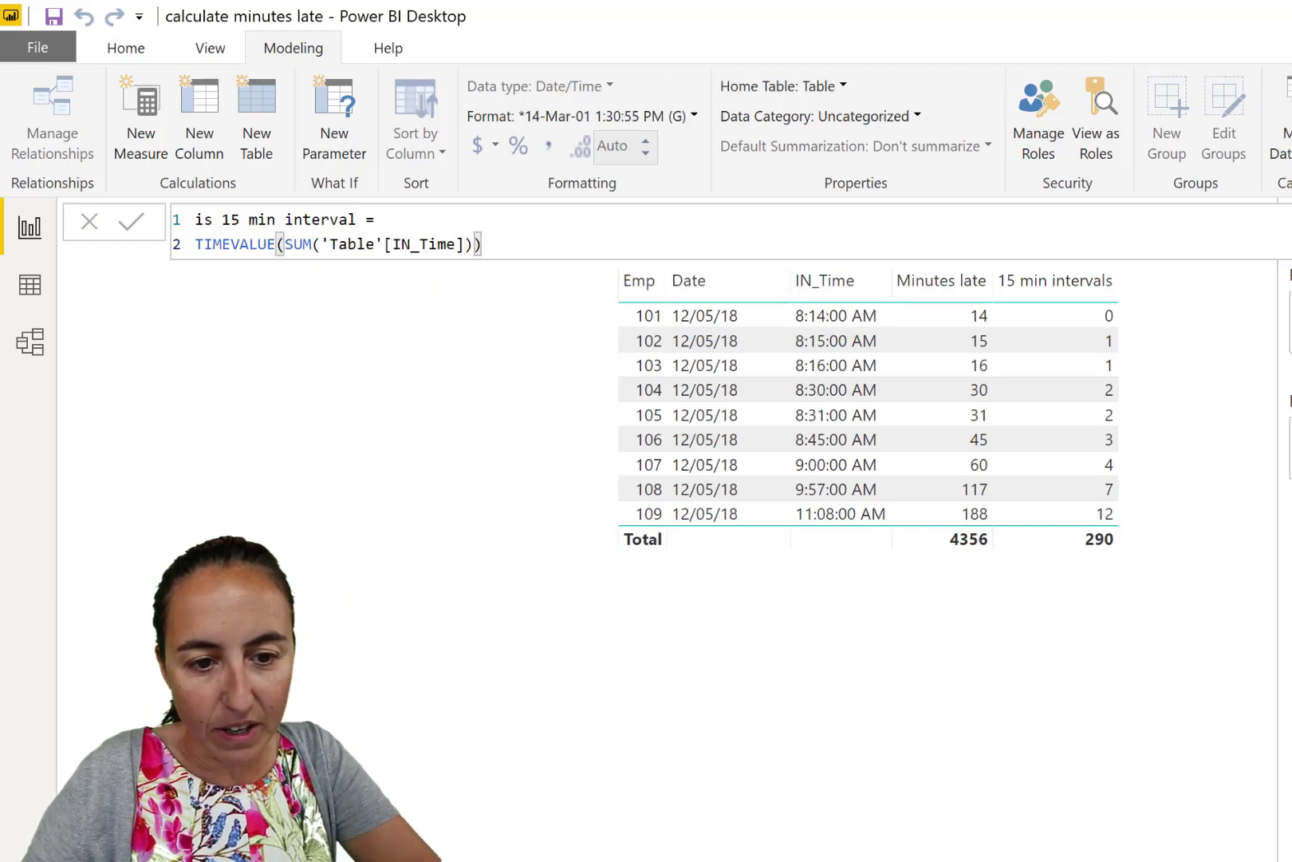
left_click_drag(1287, 462, 1206, 513)
Drag the table visual further left so the full is 15 min interval column is visible
mouse_move(1239, 613)
left_mouse_down()
mouse_move(1176, 625)
mouse_move(1147, 614)
mouse_move(1223, 618)
mouse_move(1237, 584)
left_mouse_up()
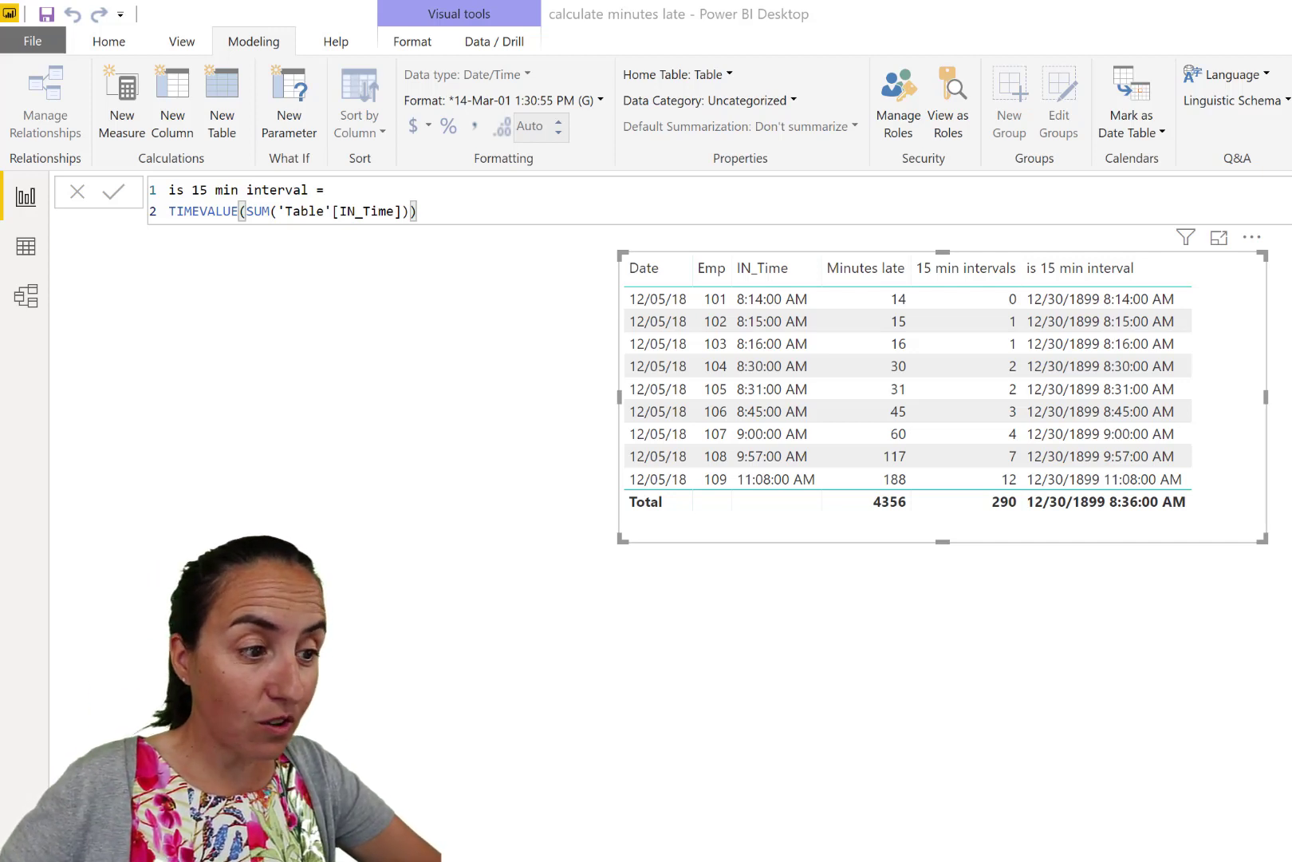
Wrap the is 15 min interval formula as MINUTE(TIMEVALUE(SUM('Table'[IN_Time])))
left_click(169, 211)
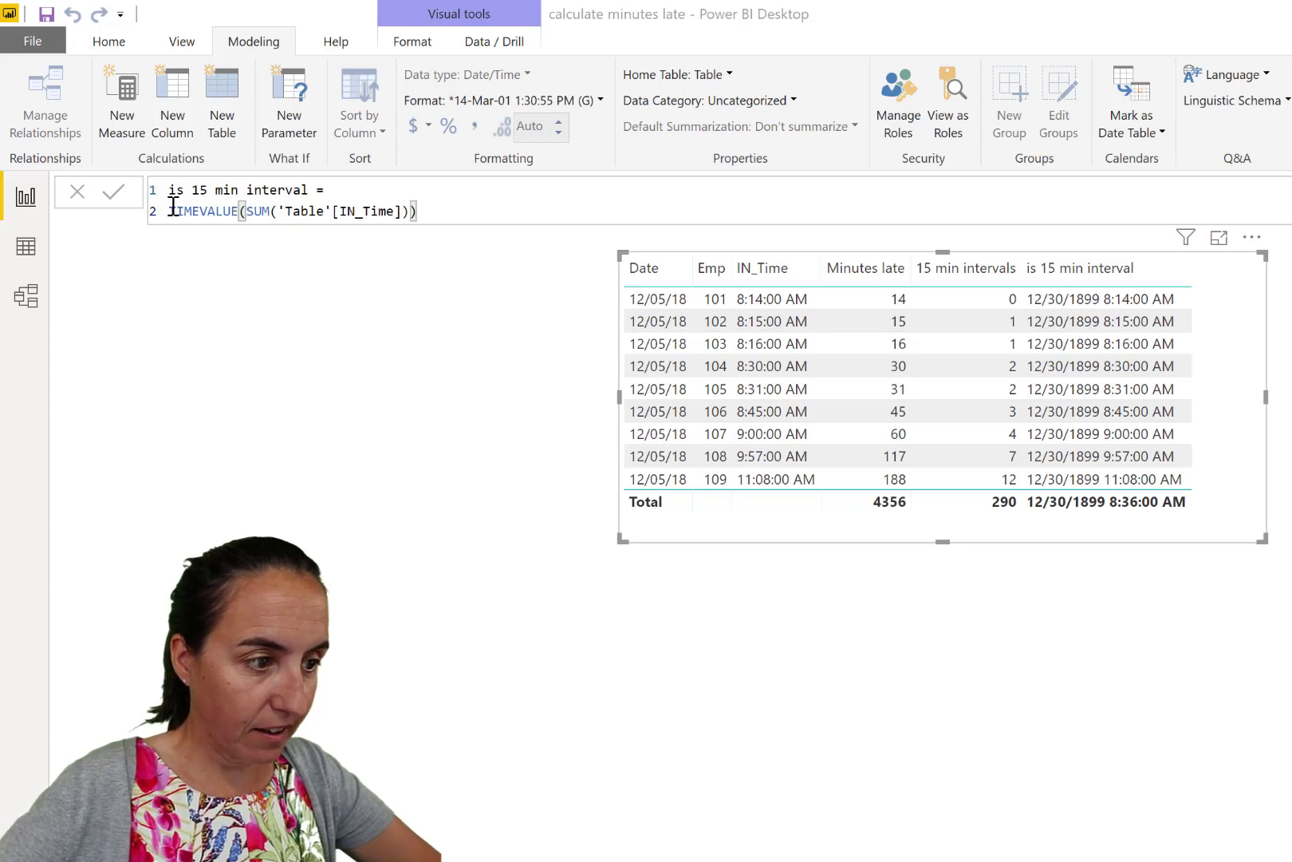
type("min")
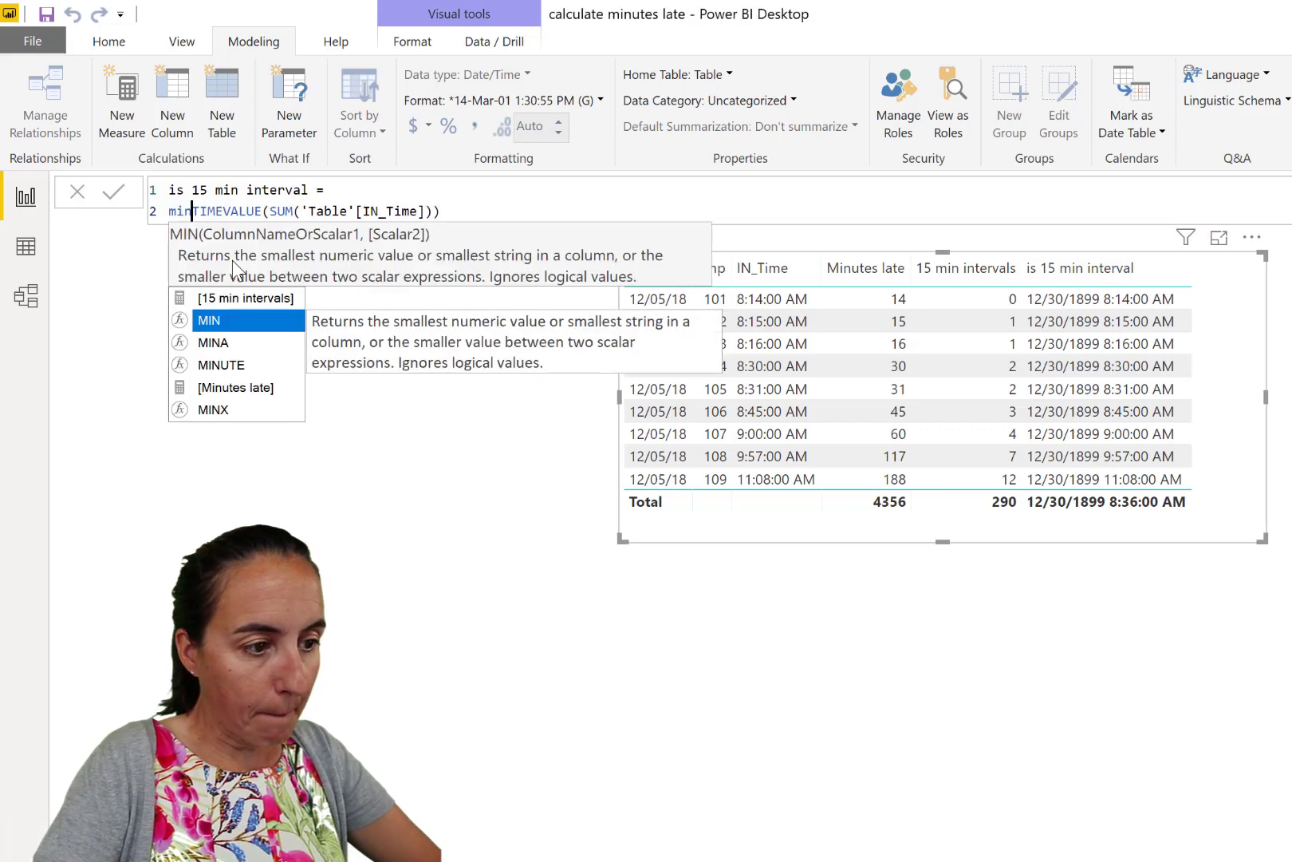
key("Down")
key("Down")
key("Tab")
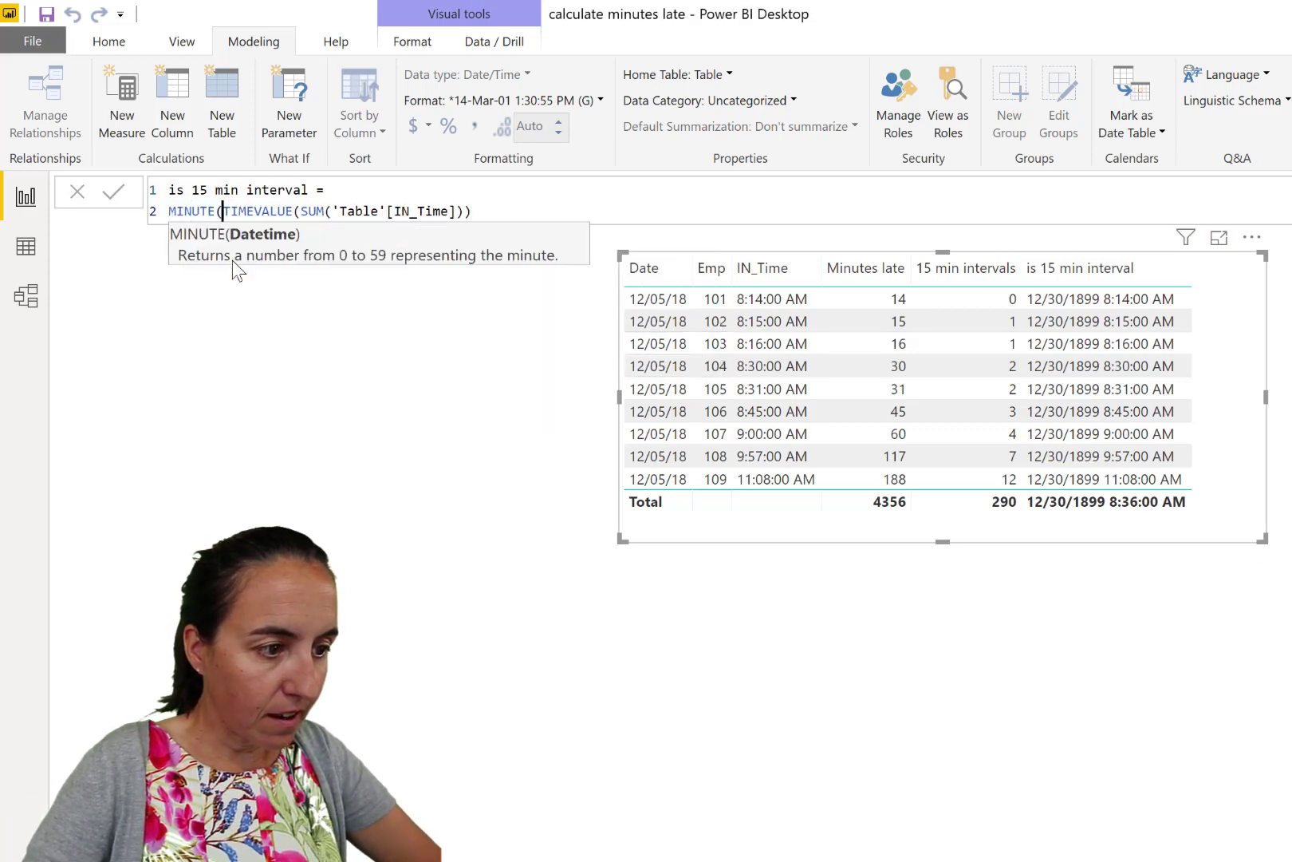
left_click(539, 214)
type(")")
key("Return")
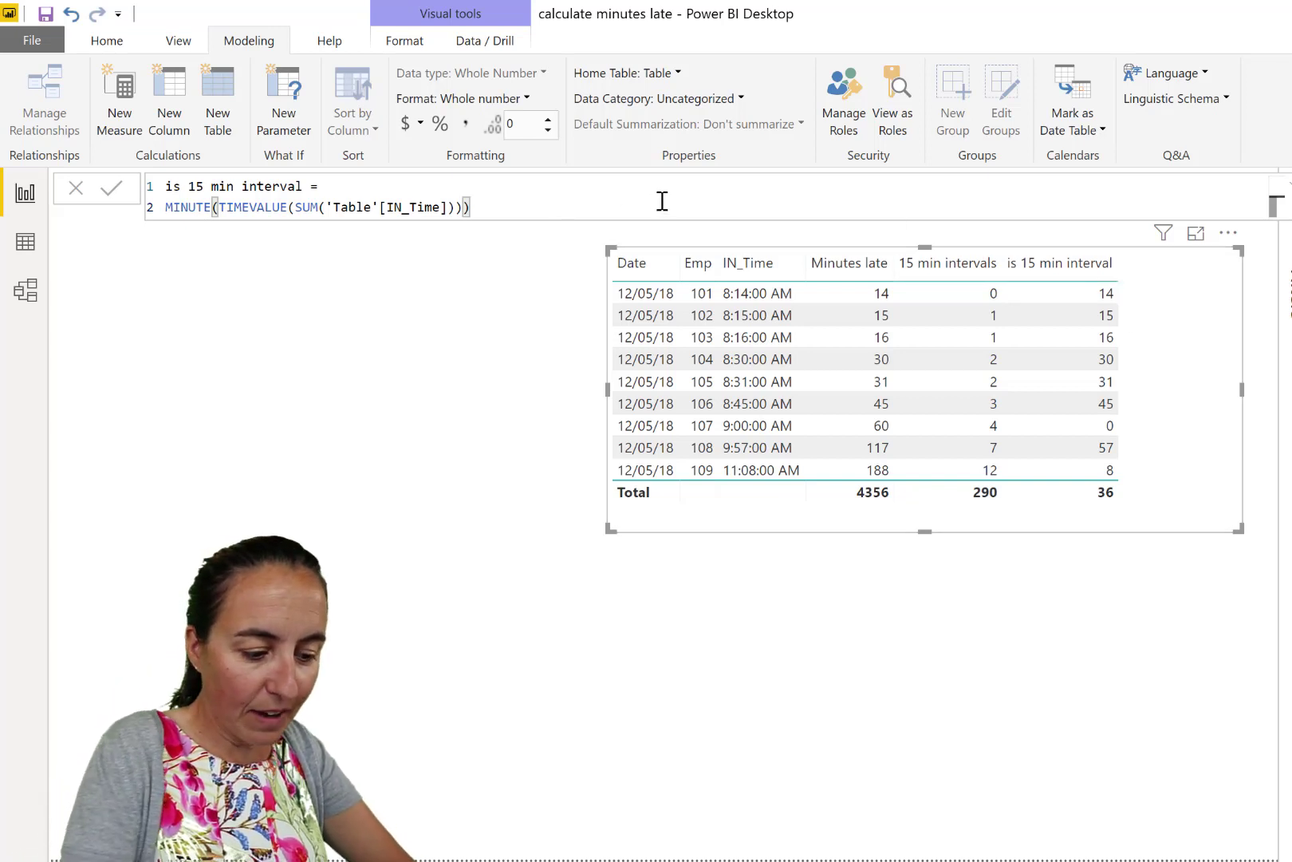
Divide the minute value by 15 and format the measure as Decimal number with 1 decimal place
type("/15")
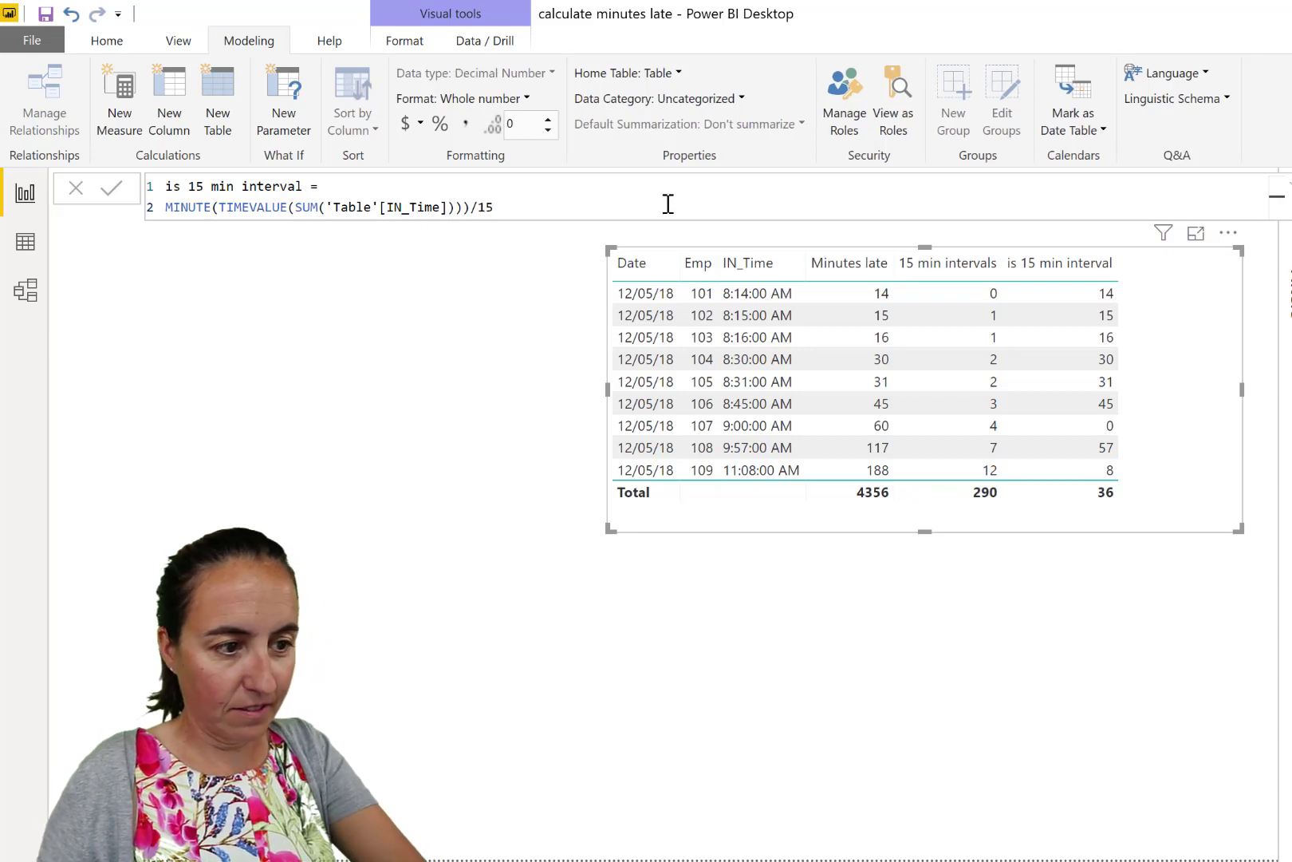
key("Return")
left_click(479, 98)
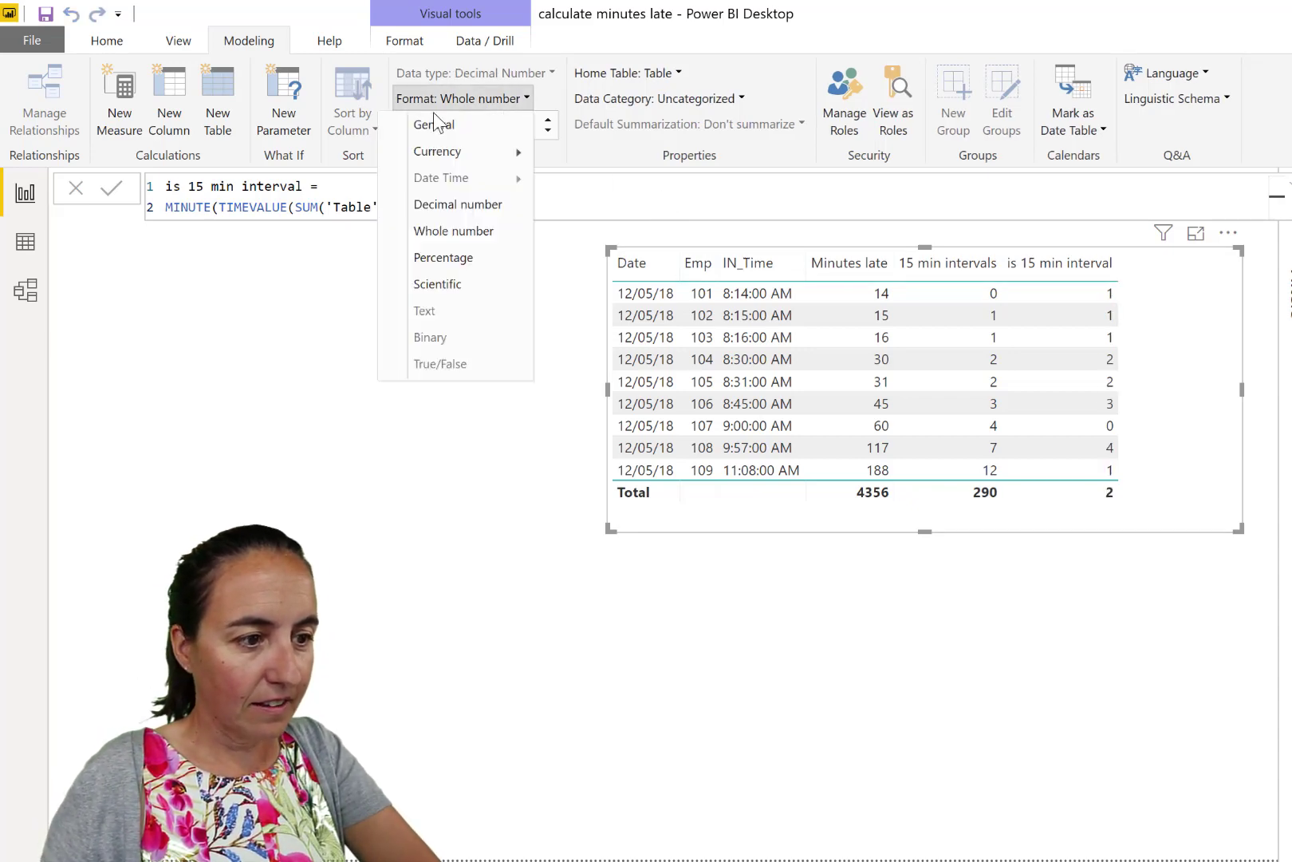
left_click(454, 205)
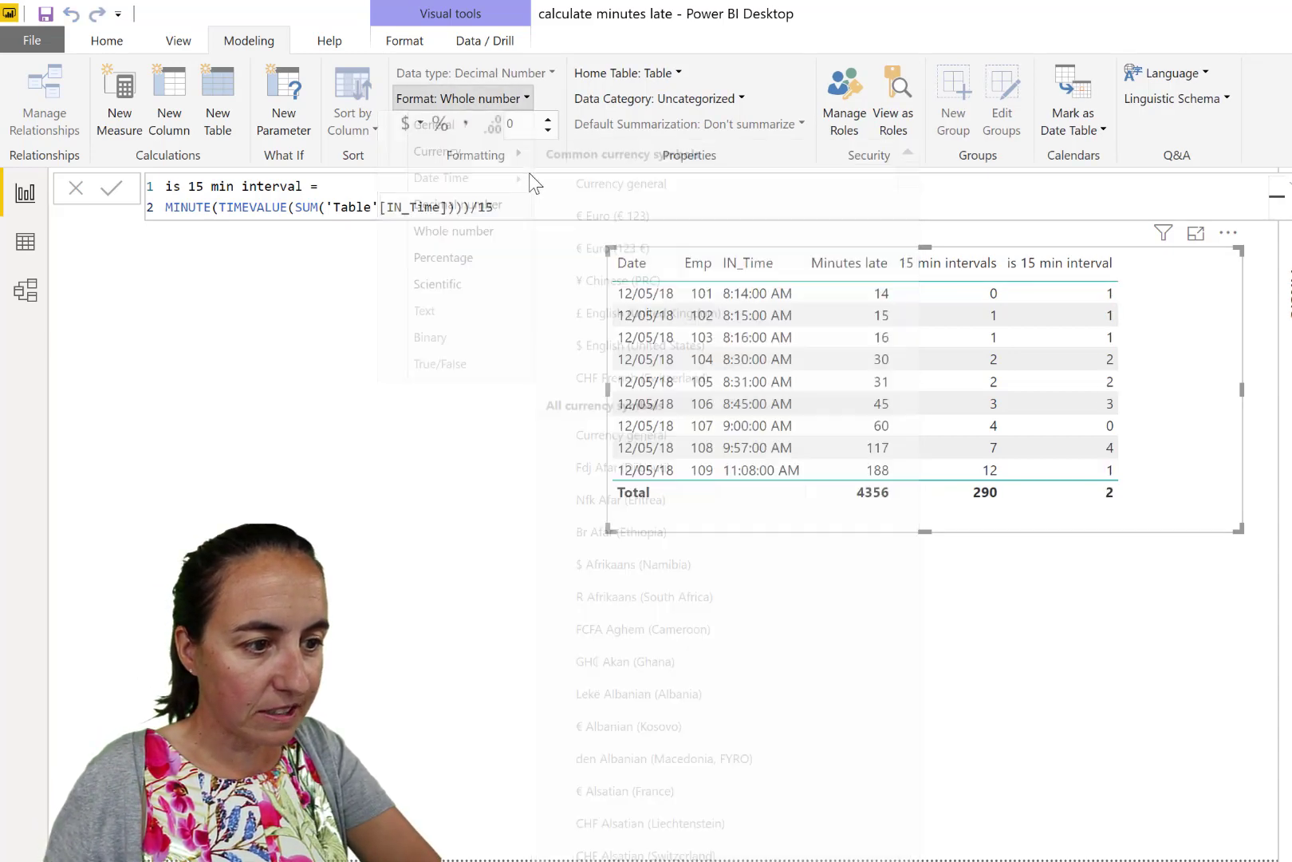
left_click(548, 129)
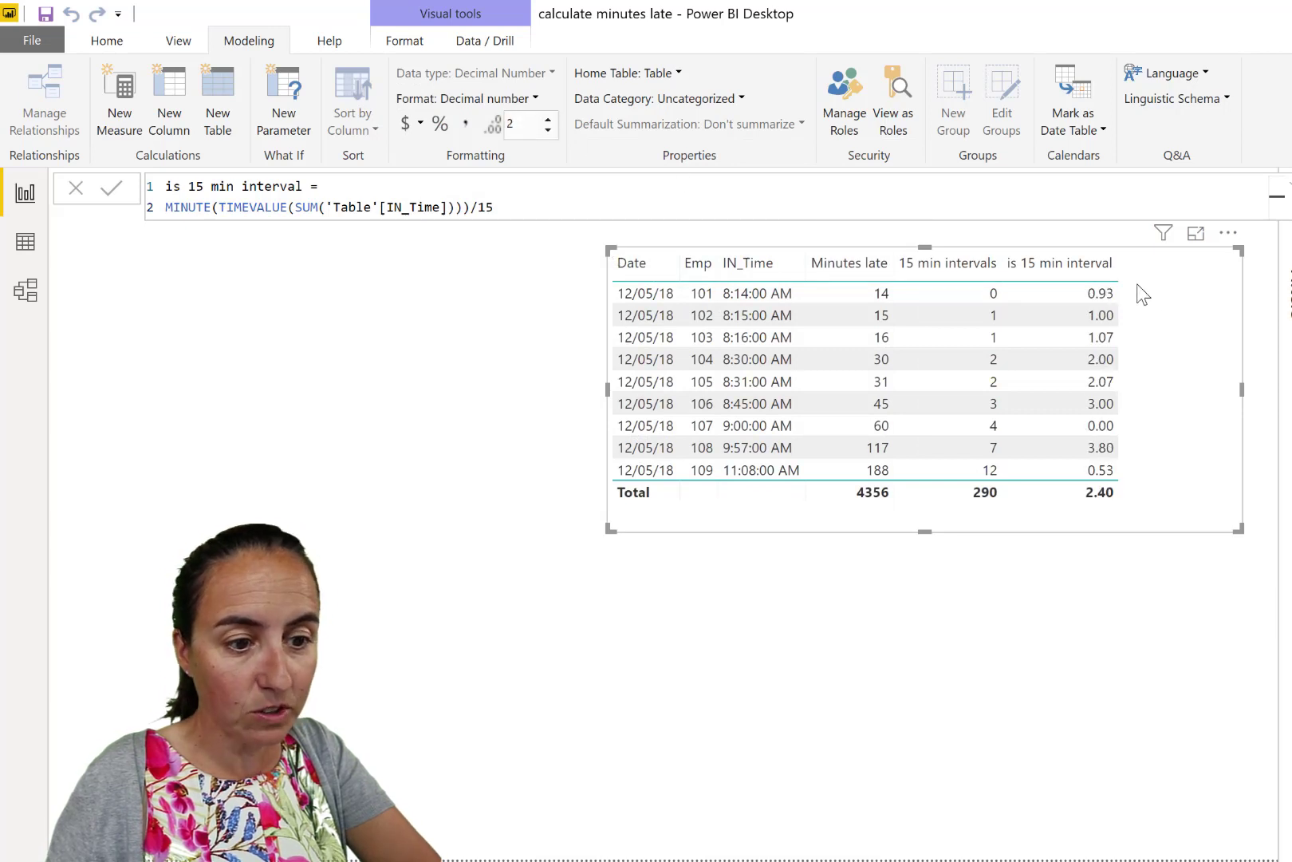
left_click(1107, 319)
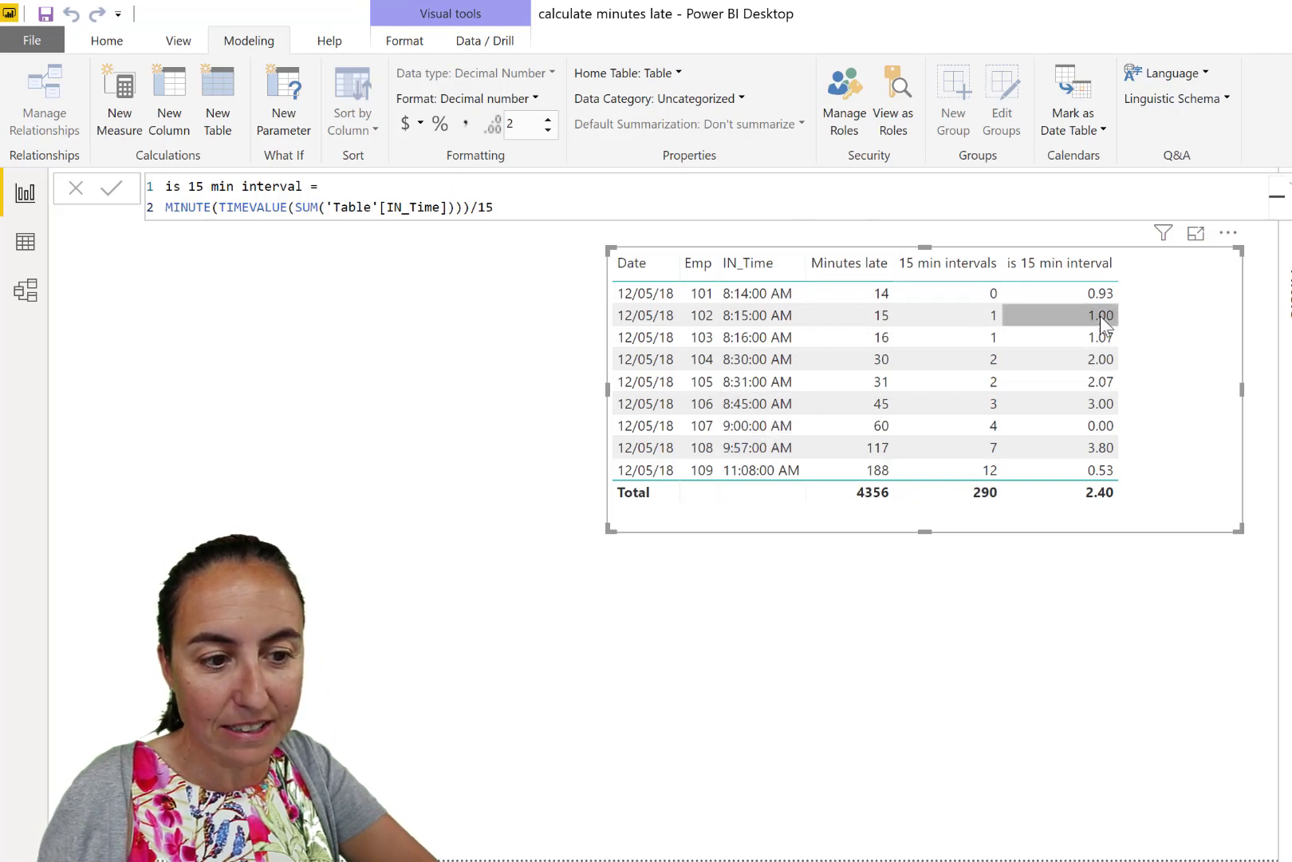
left_click(550, 131)
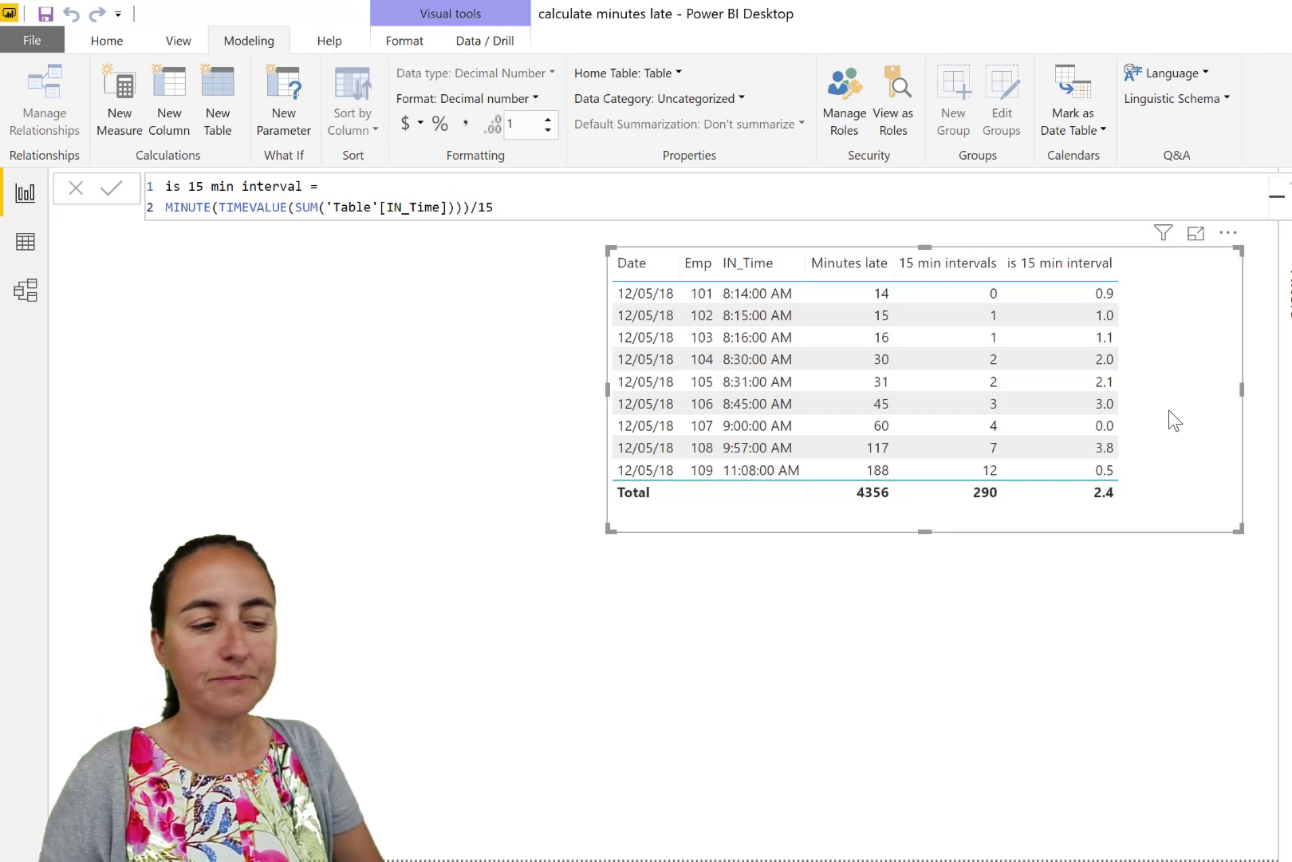
Replace /15 with MOD(...,15) and show the remainders with 0 decimal places
left_click(169, 205)
type("m")
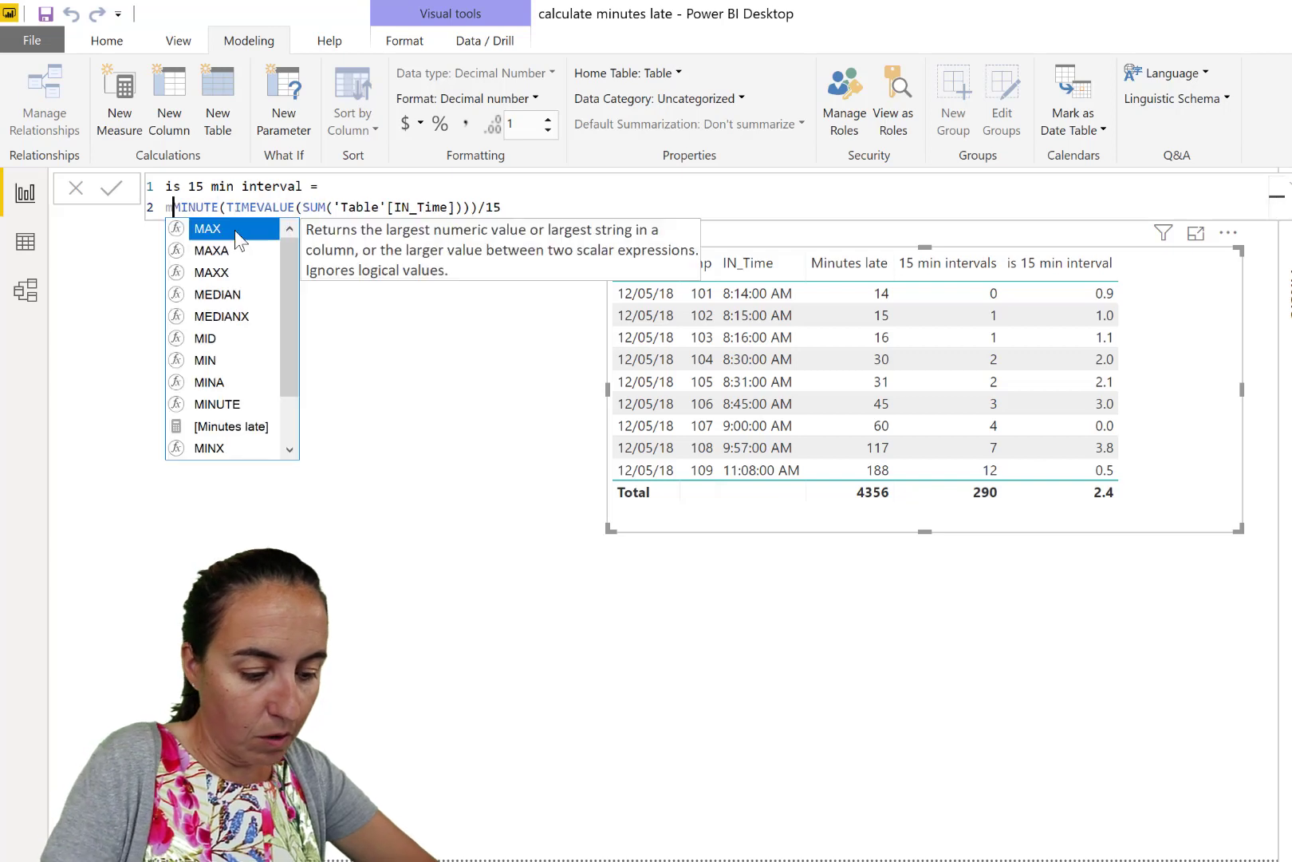
type("od")
key("Tab")
left_click(500, 208)
key("Delete")
type(",")
key("End")
type(")")
key("Return")
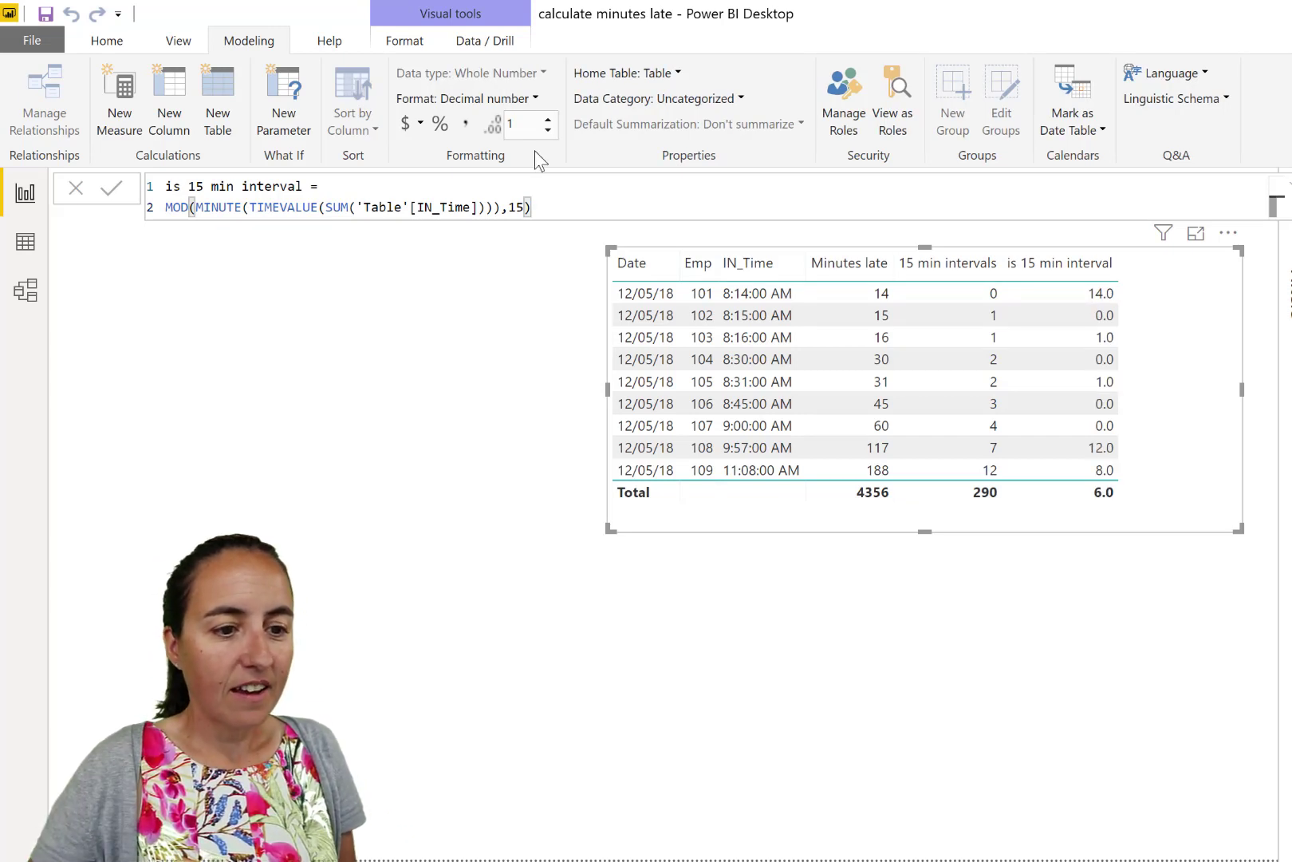
left_click(550, 128)
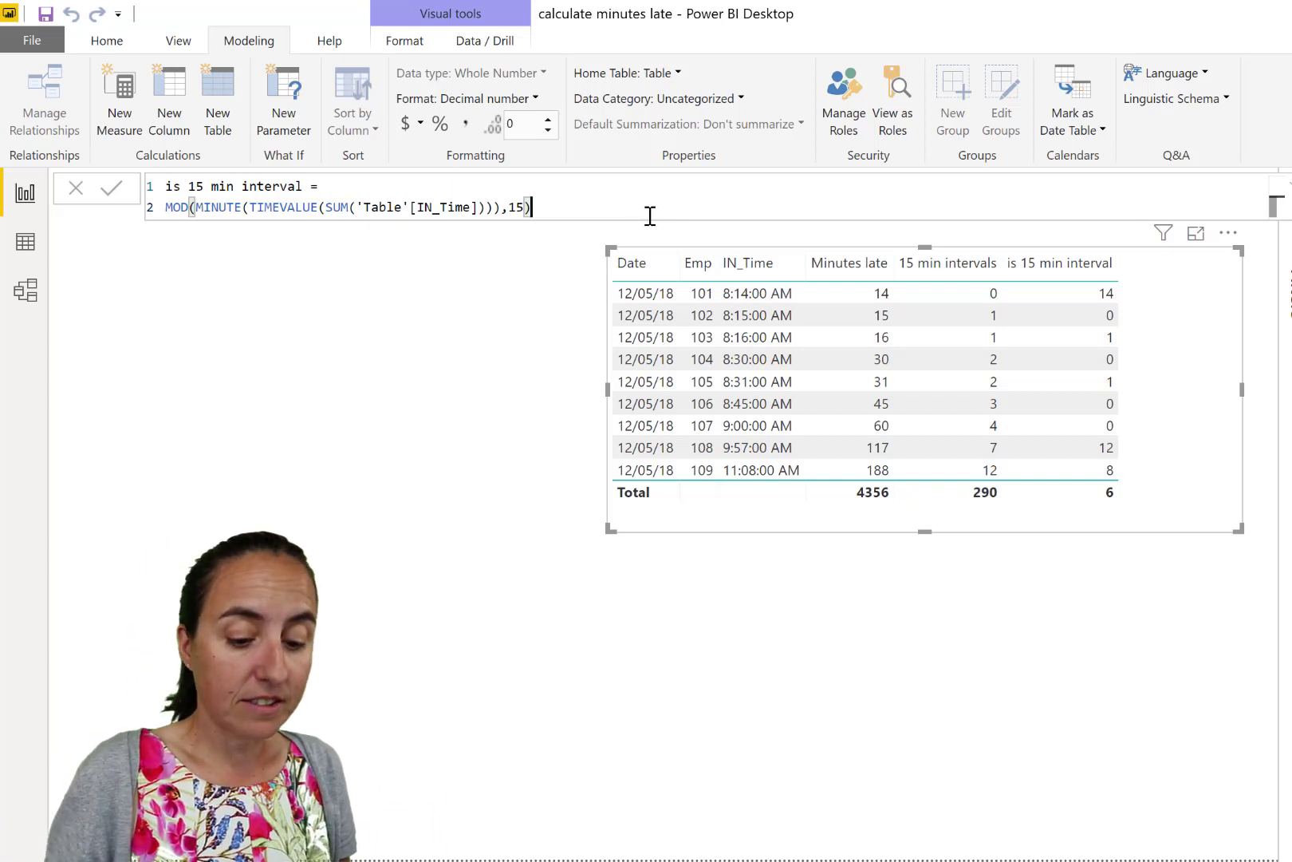
Append =0 so the measure tests MOD(...,15)=0, returning True for 8:15, 8:30, 8:45, 9:00
type("=0")
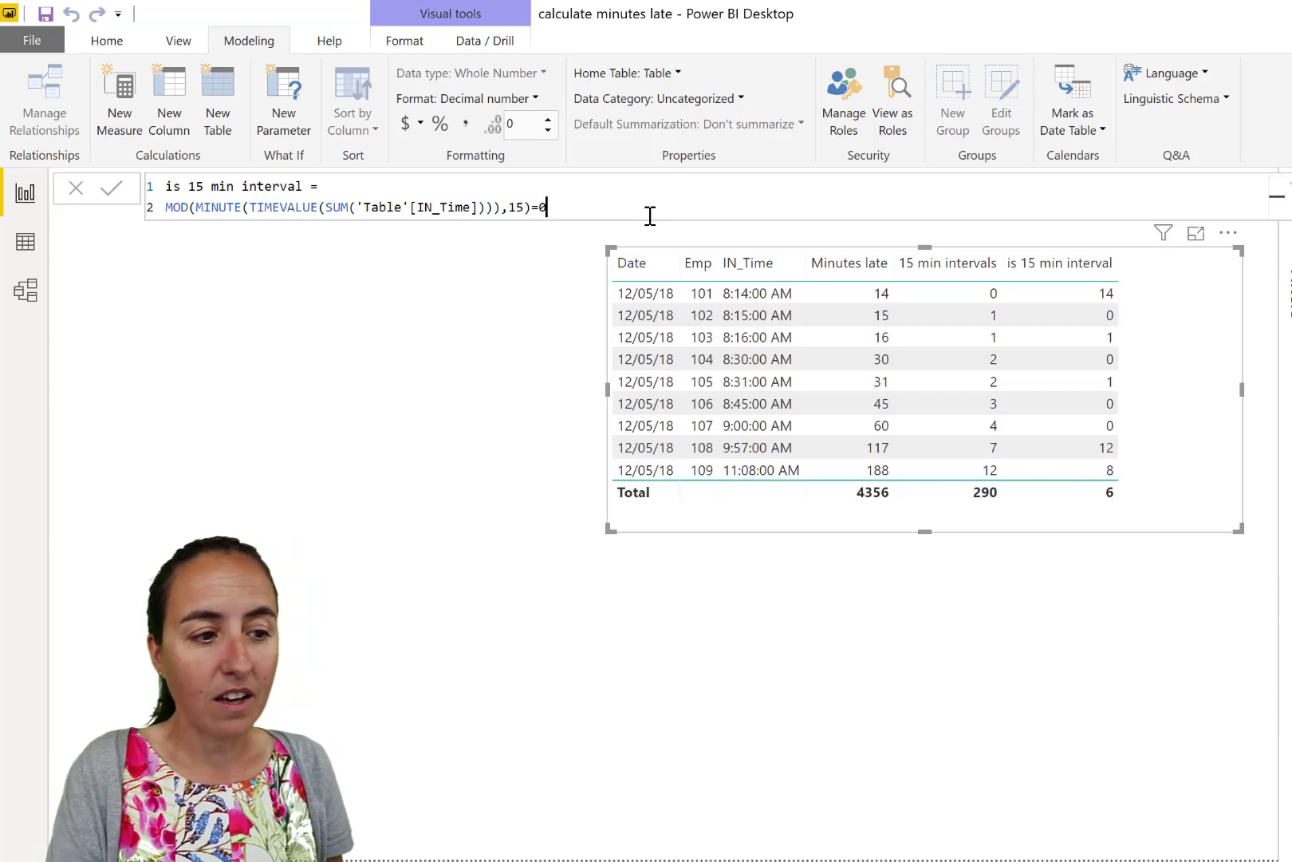
key("Return")
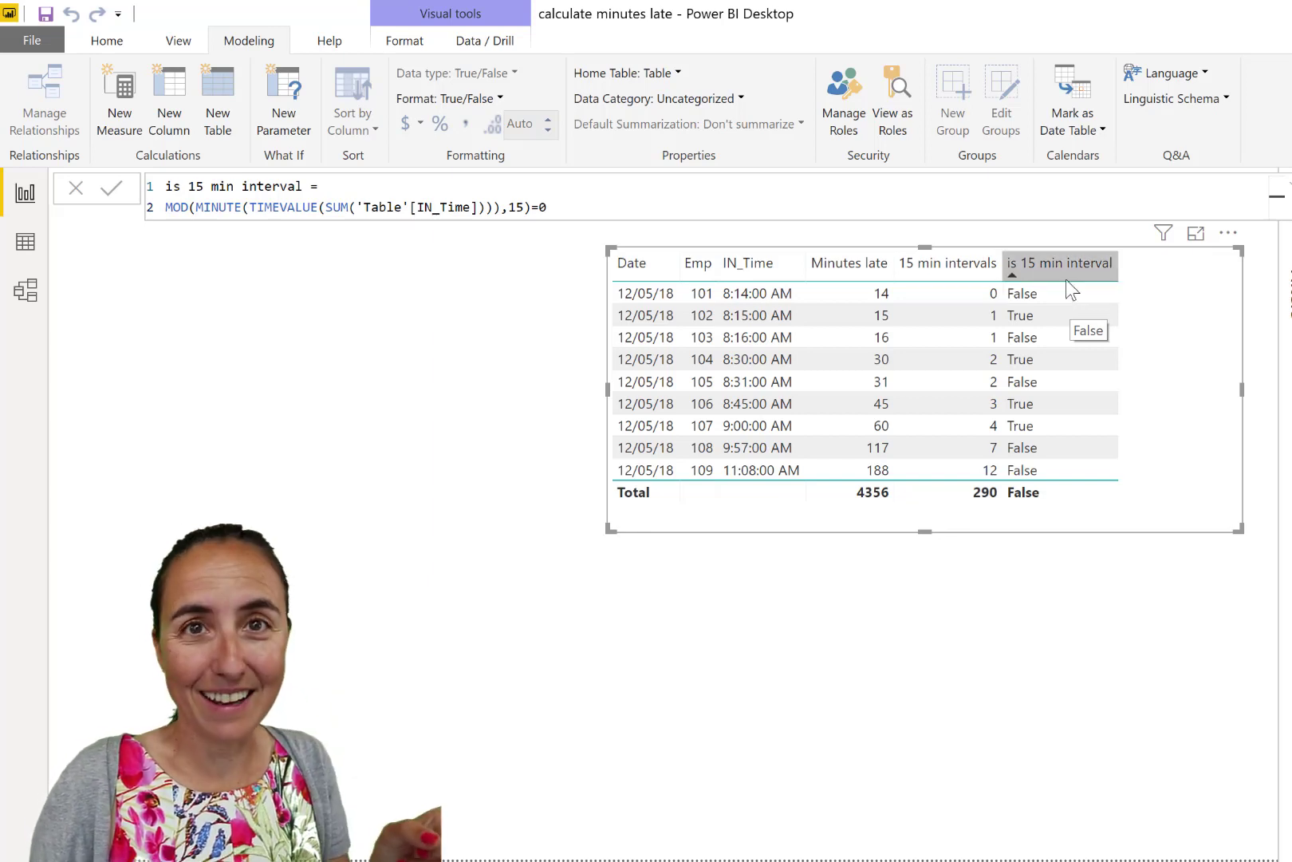
Wrap the remainder test in INT(...) to turn True/False into numbers
left_click(166, 207)
type("INT(")
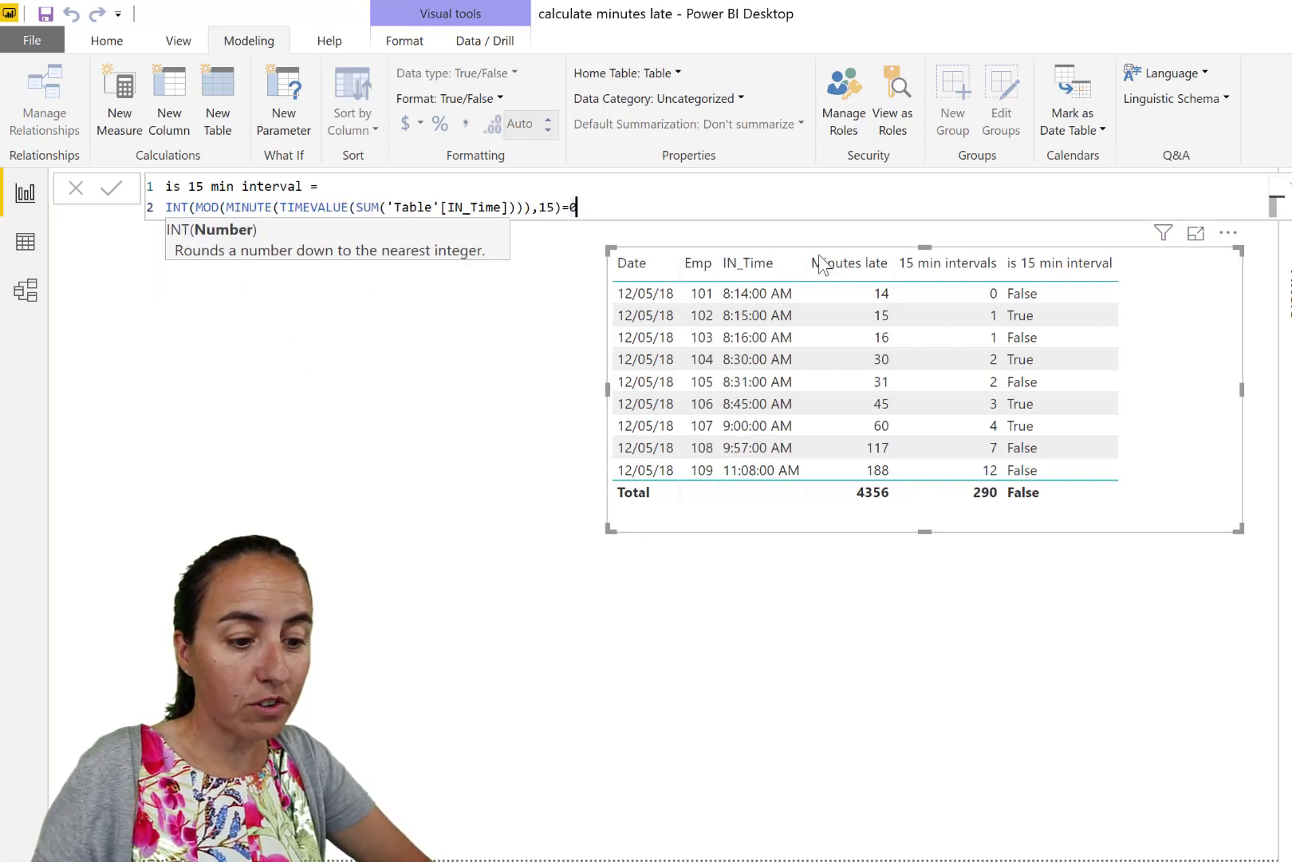
key("End")
type(")")
key("Return")
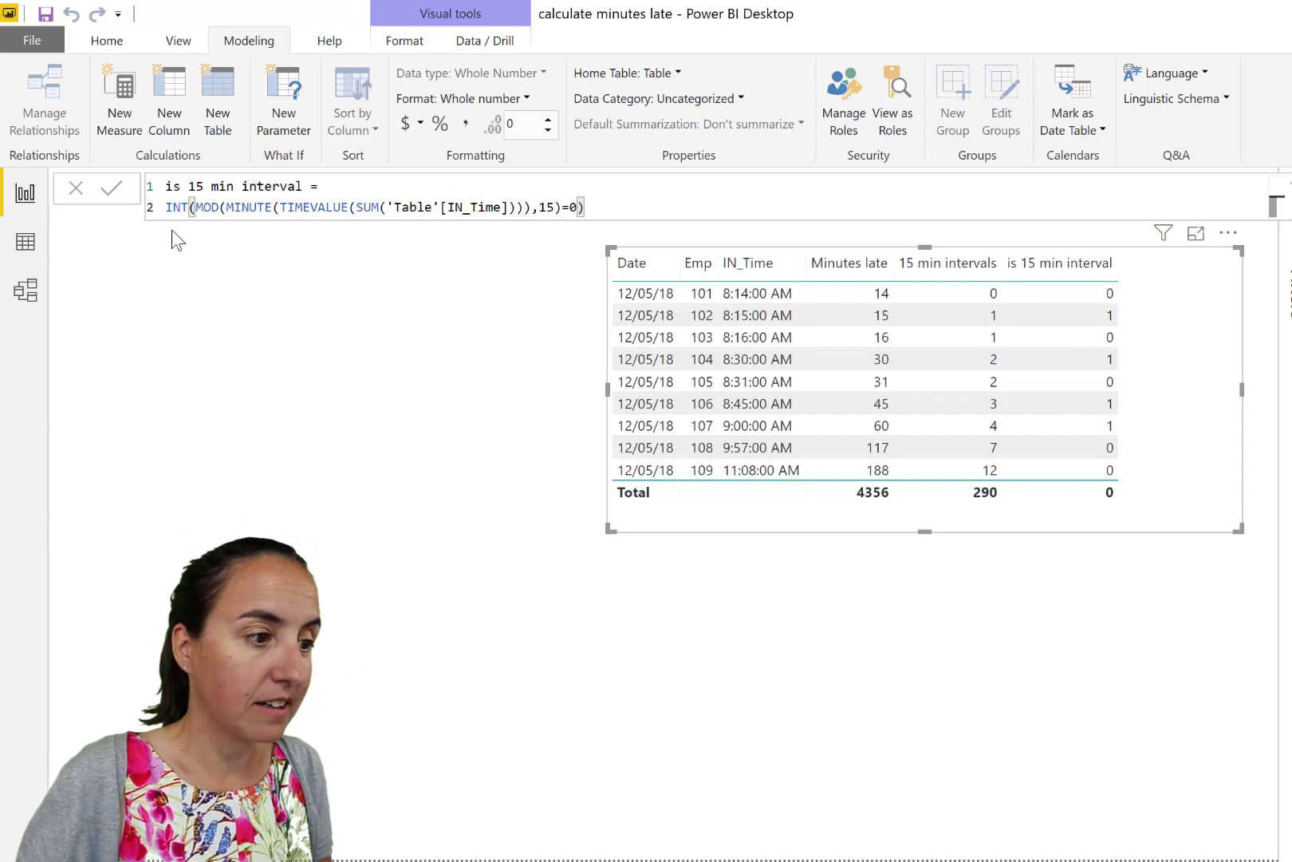
Negate it to -INT(MOD(...,15)=0), giving -1 for exact 15-minute clock-ins
left_click(166, 208)
type("-")
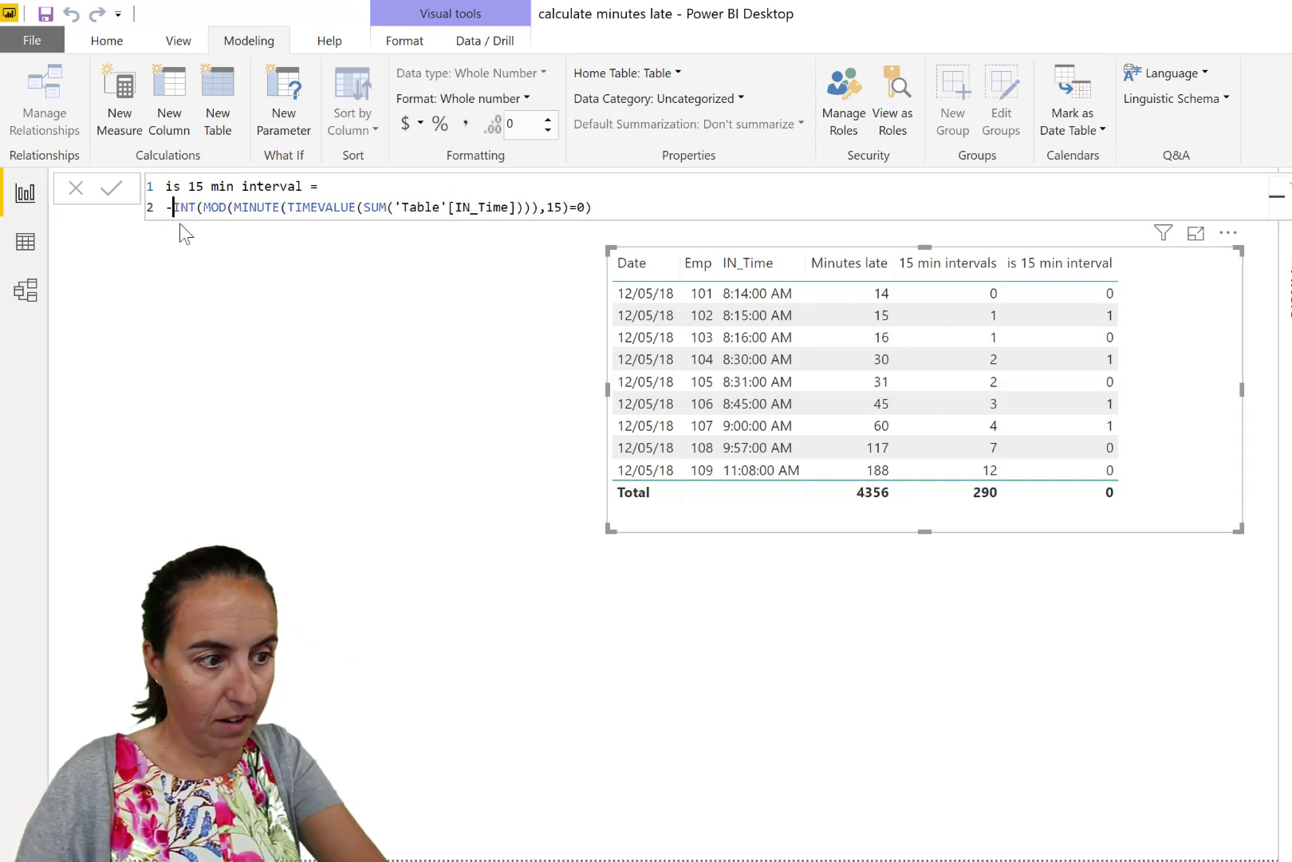
key("Return")
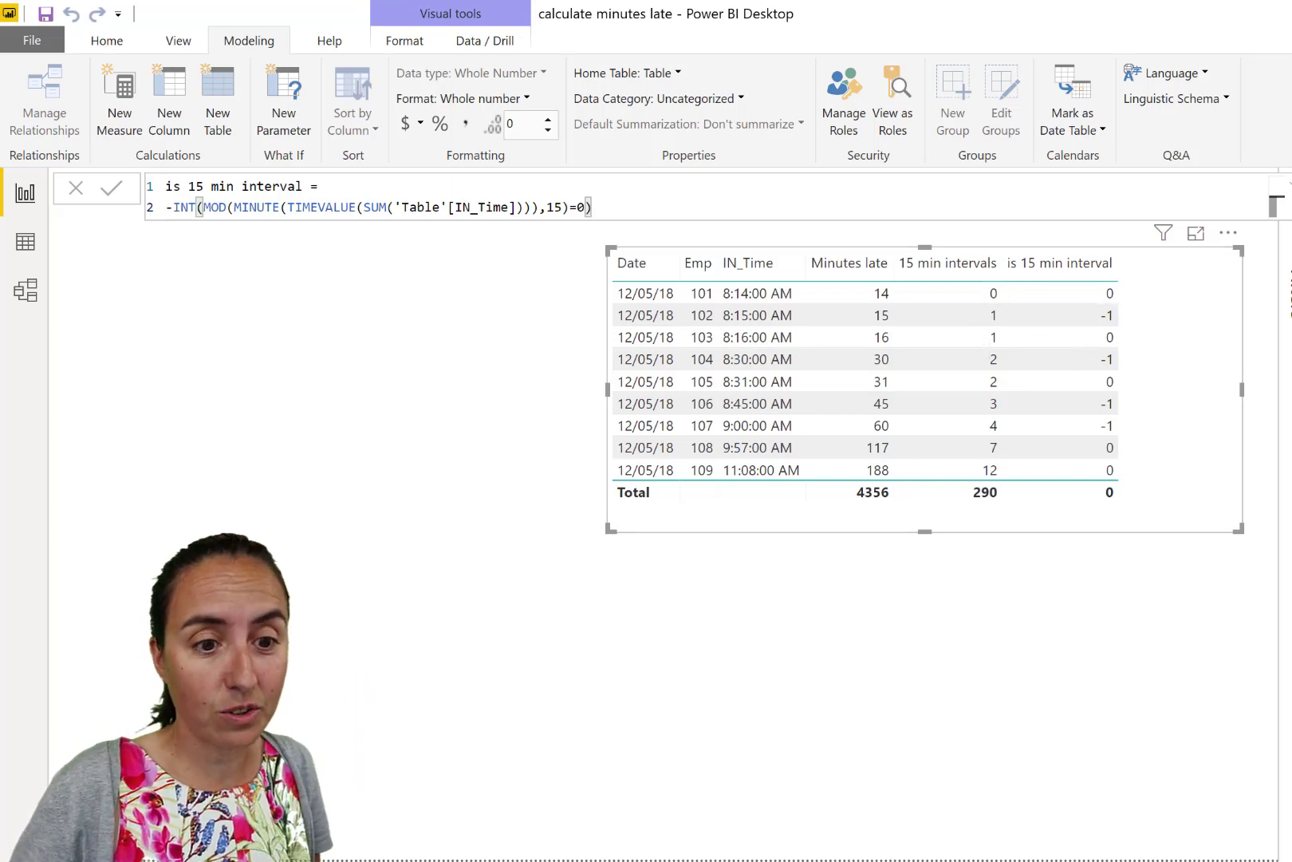
Create measure correct interval = [15 min intervals]+[is 15 min interval] and add it to the table
left_click(122, 84)
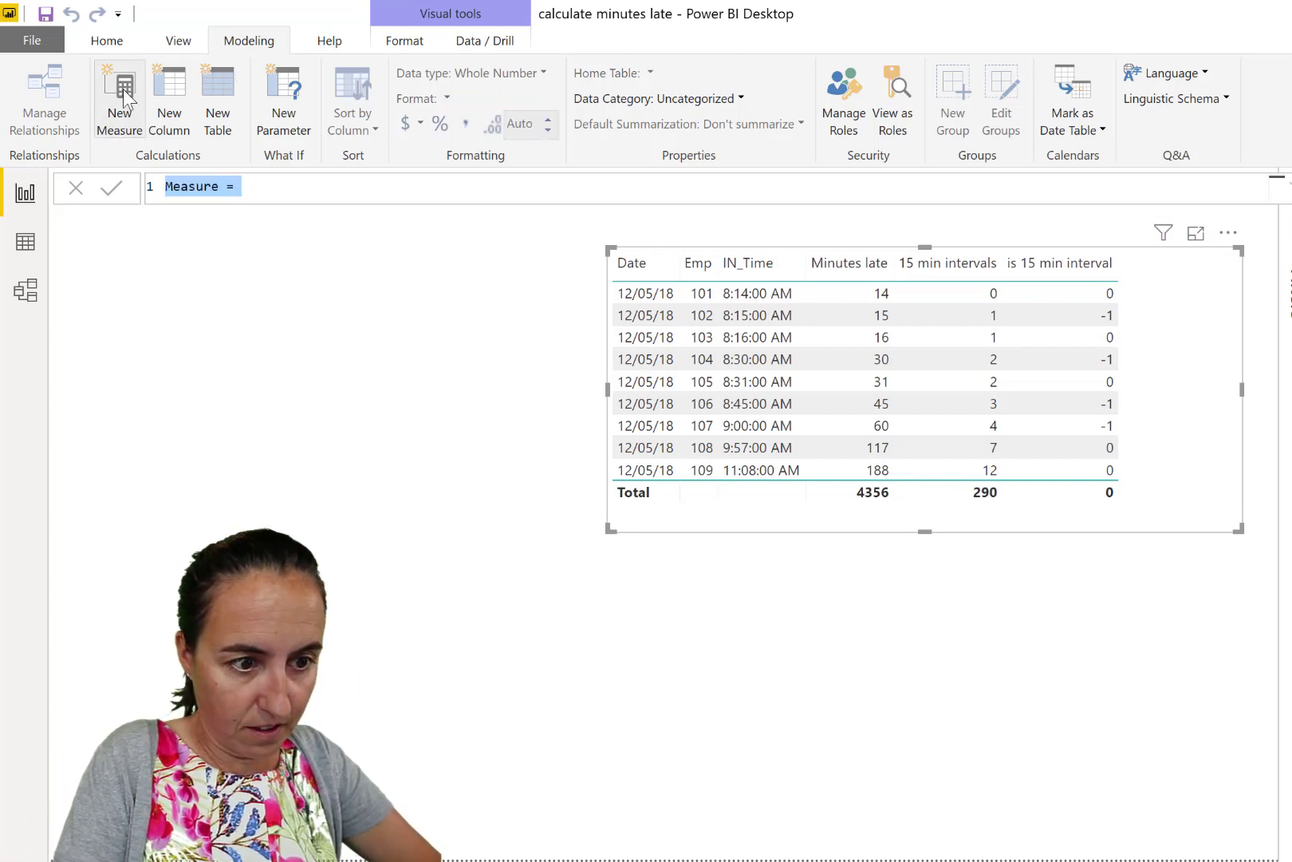
type("con")
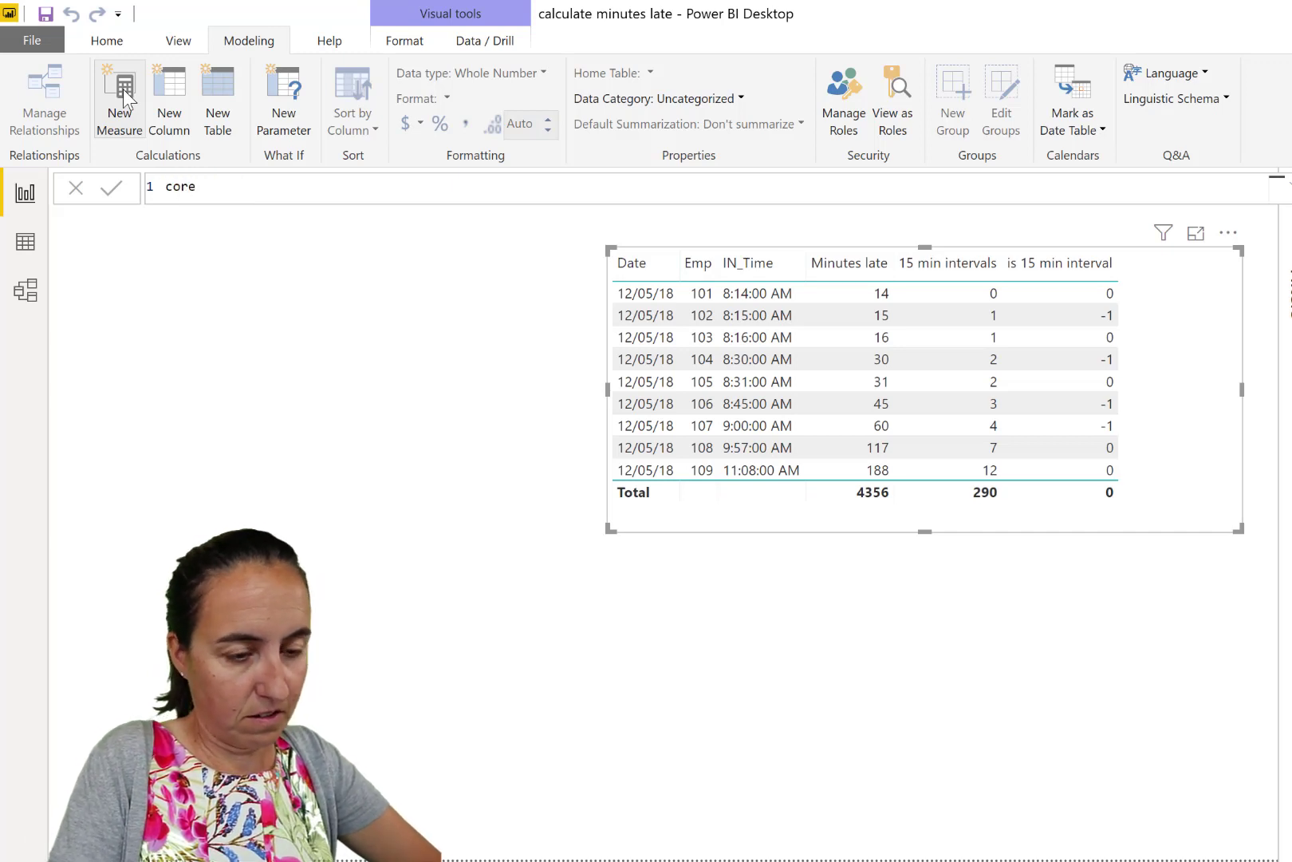
key("BackSpace")
key("BackSpace")
key("BackSpace")
type("correct inte")
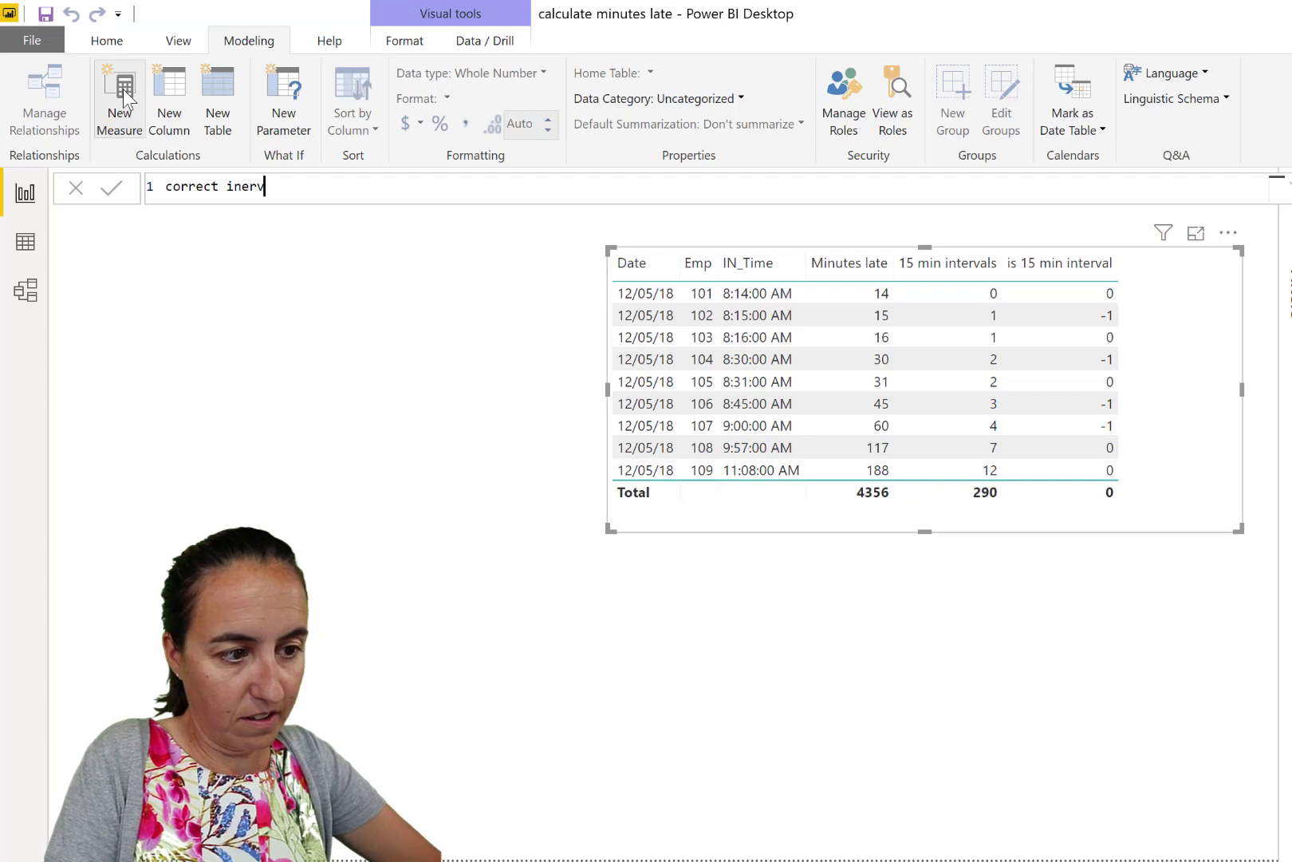
key("BackSpace")
key("BackSpace")
type("you")
key("BackSpace")
key("BackSpace")
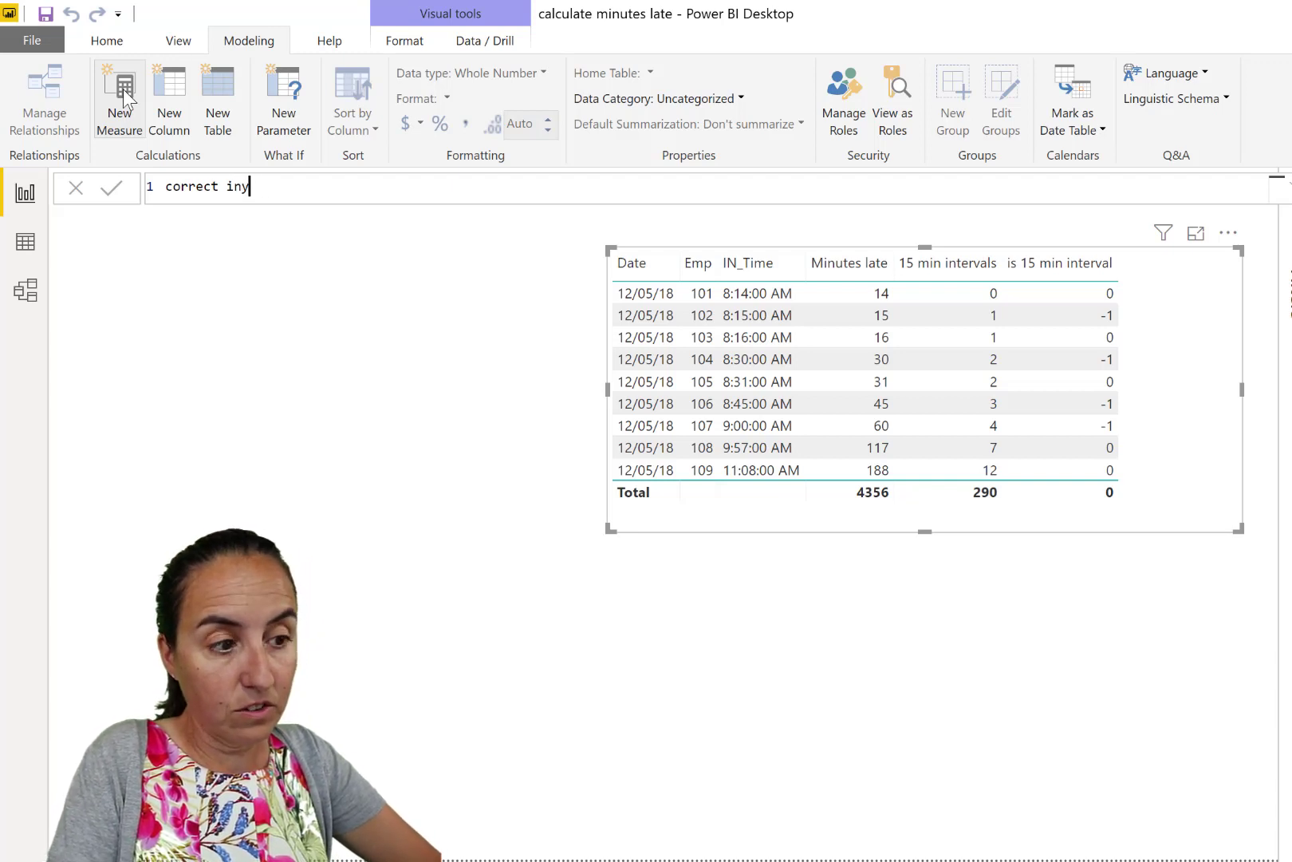
key("BackSpace")
type("terval ")
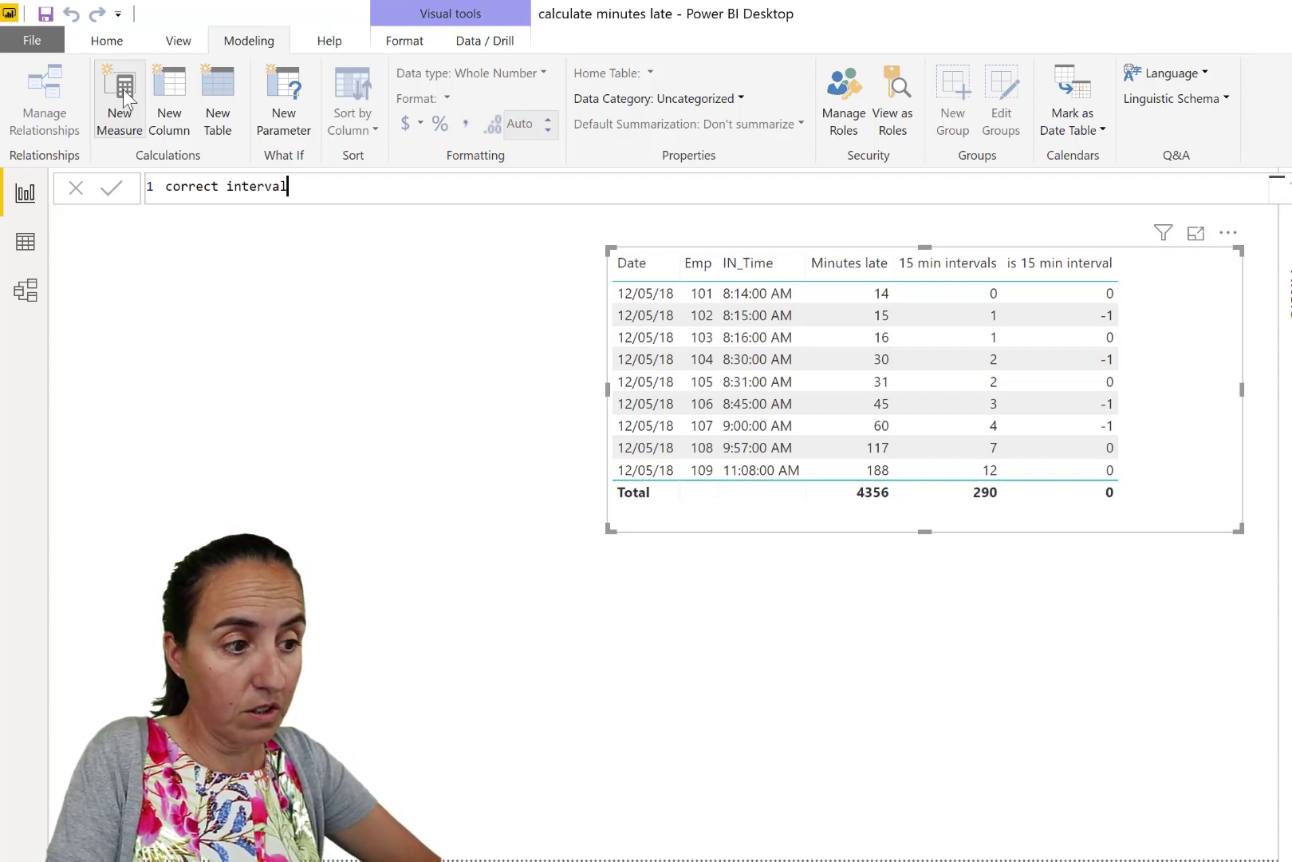
type("= ")
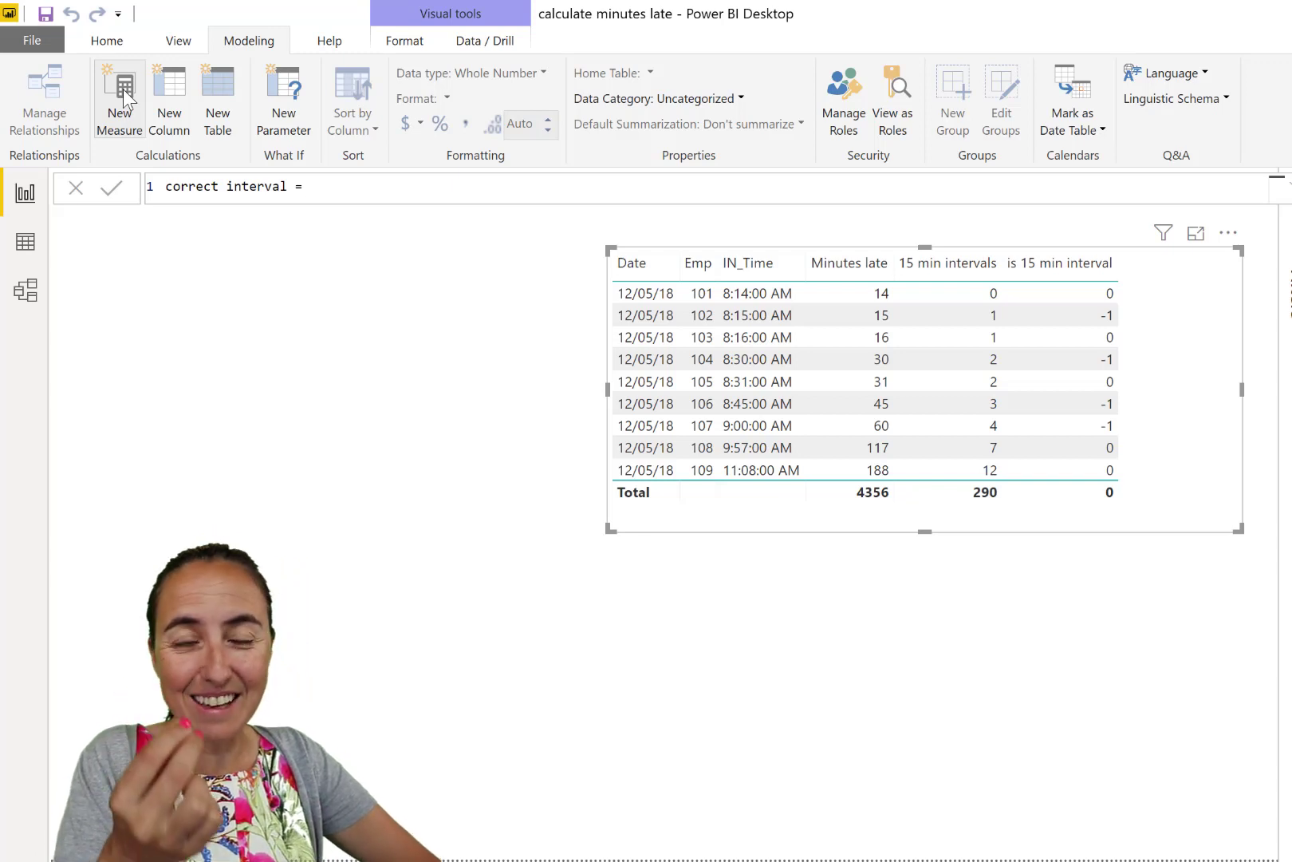
type("[")
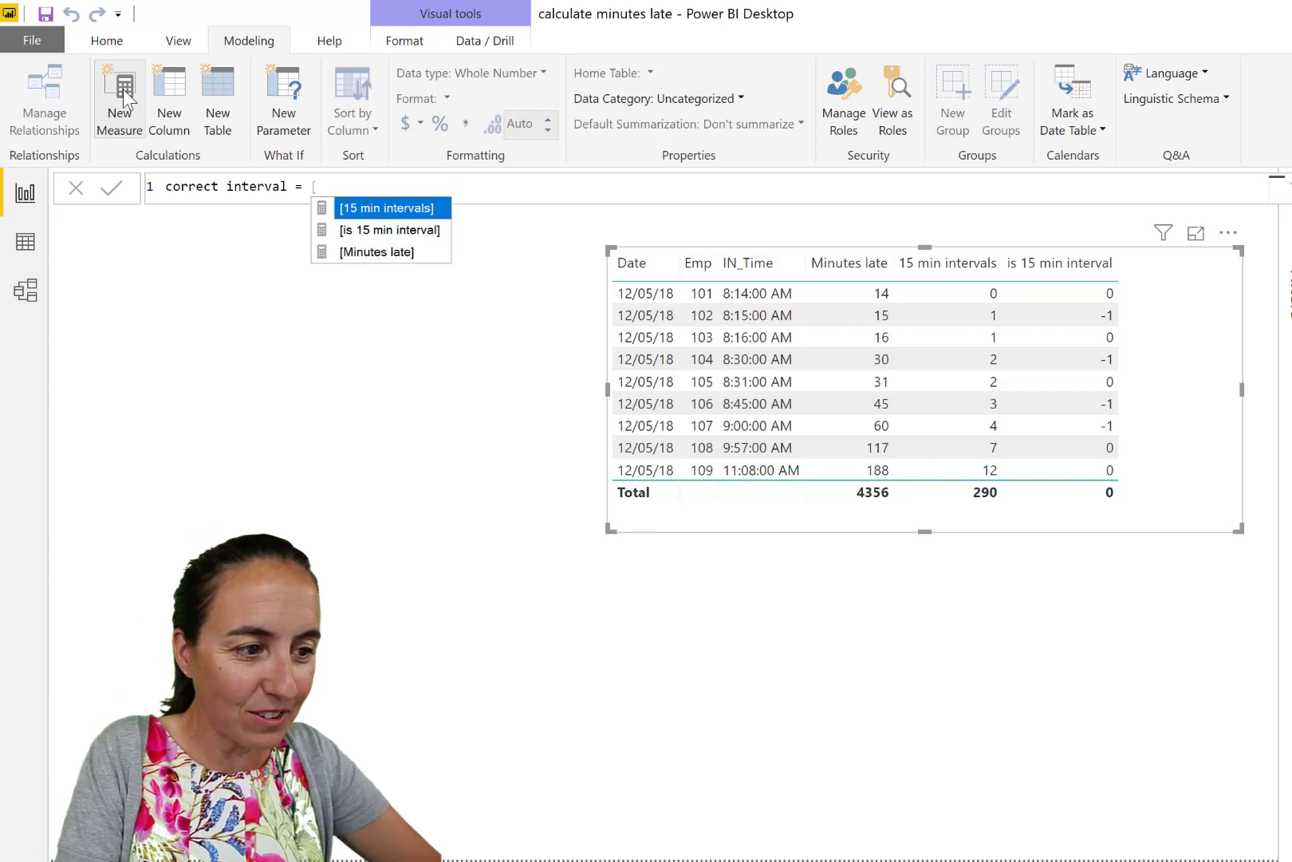
key("Tab")
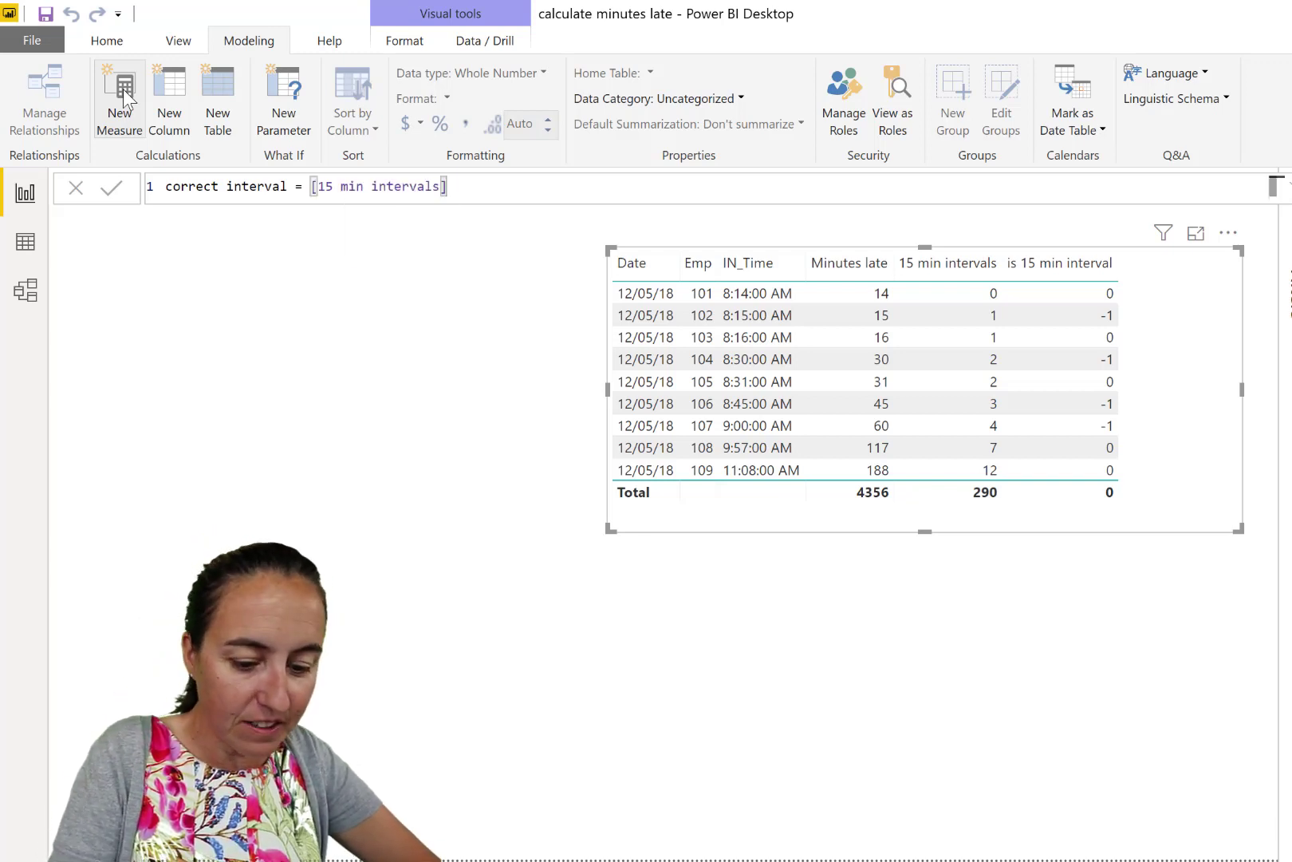
type("+")
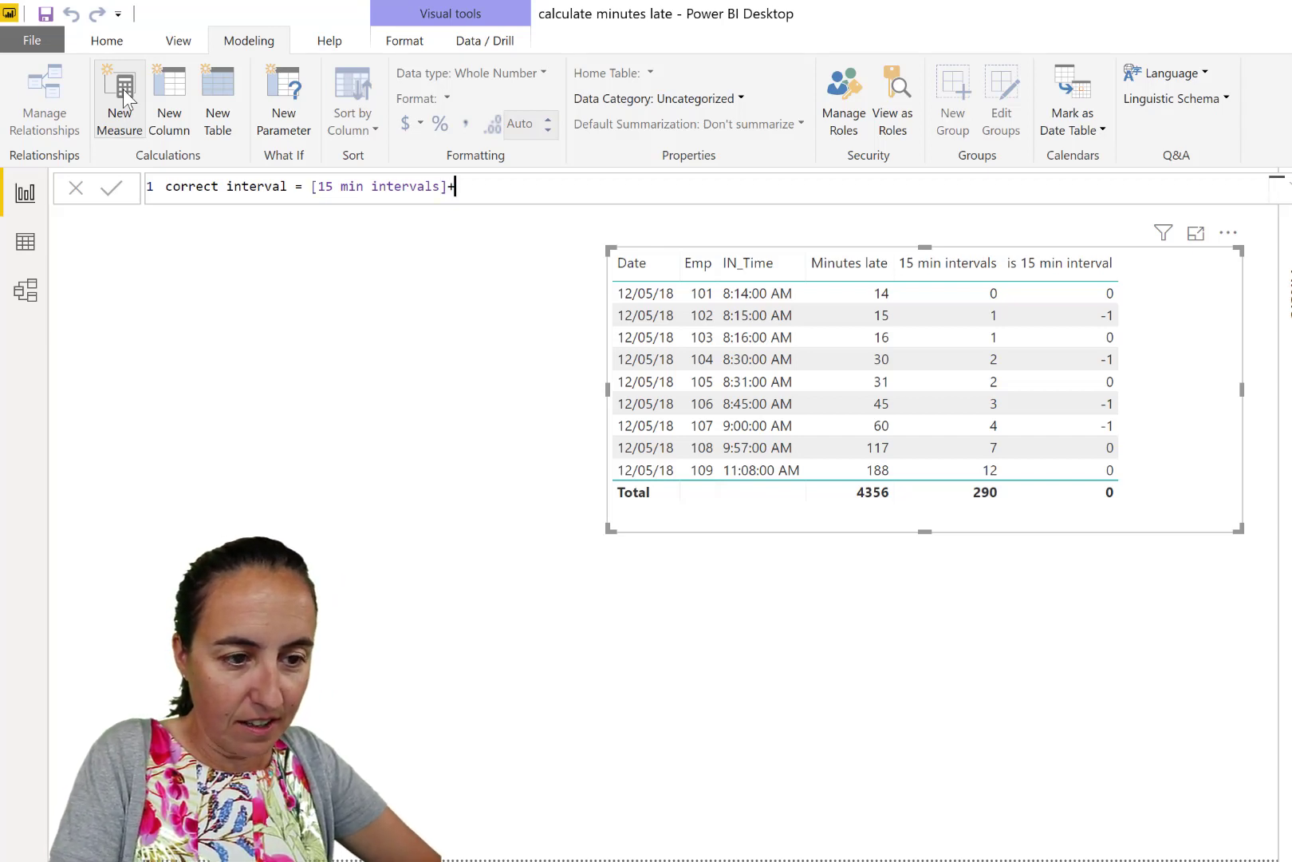
type("is")
key("Tab")
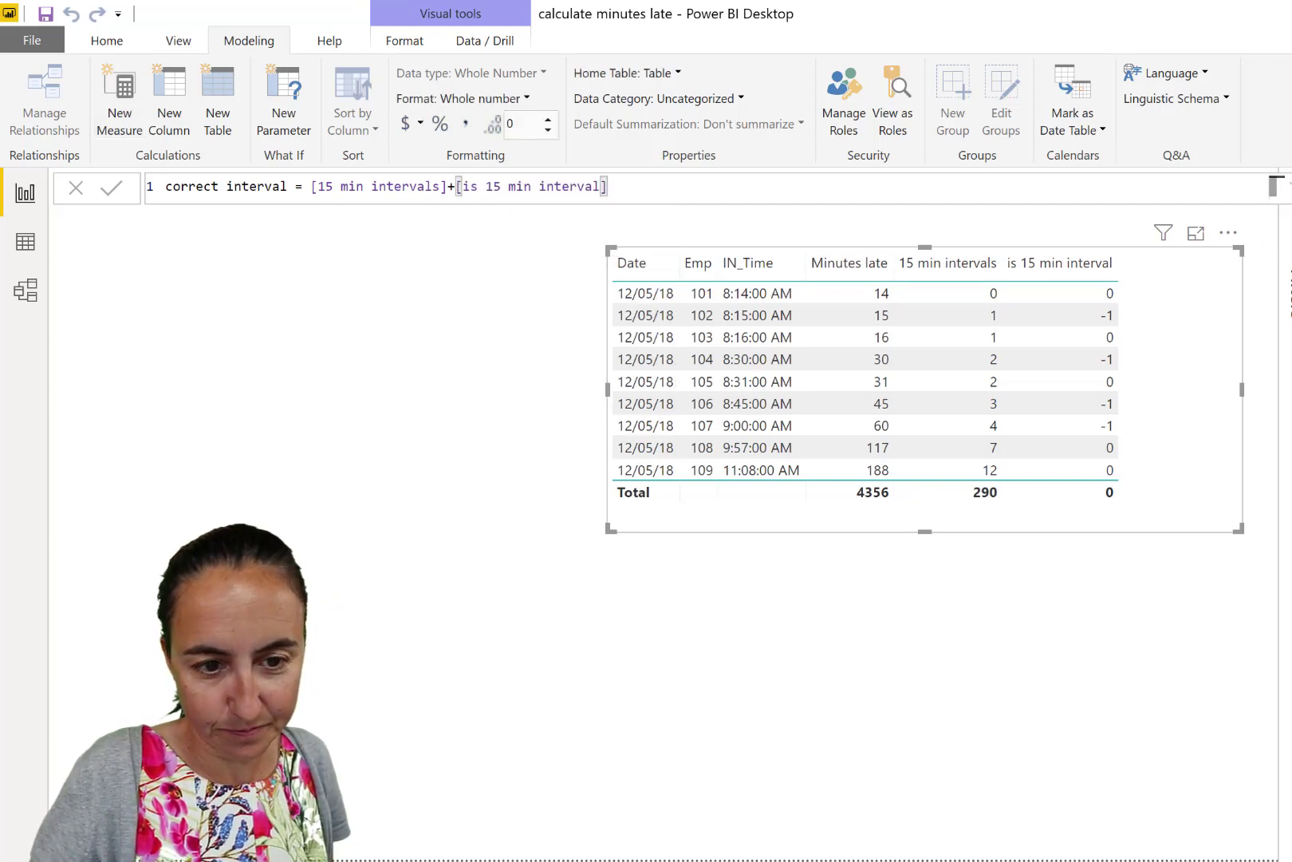
left_click_drag(1289, 375, 1194, 450)
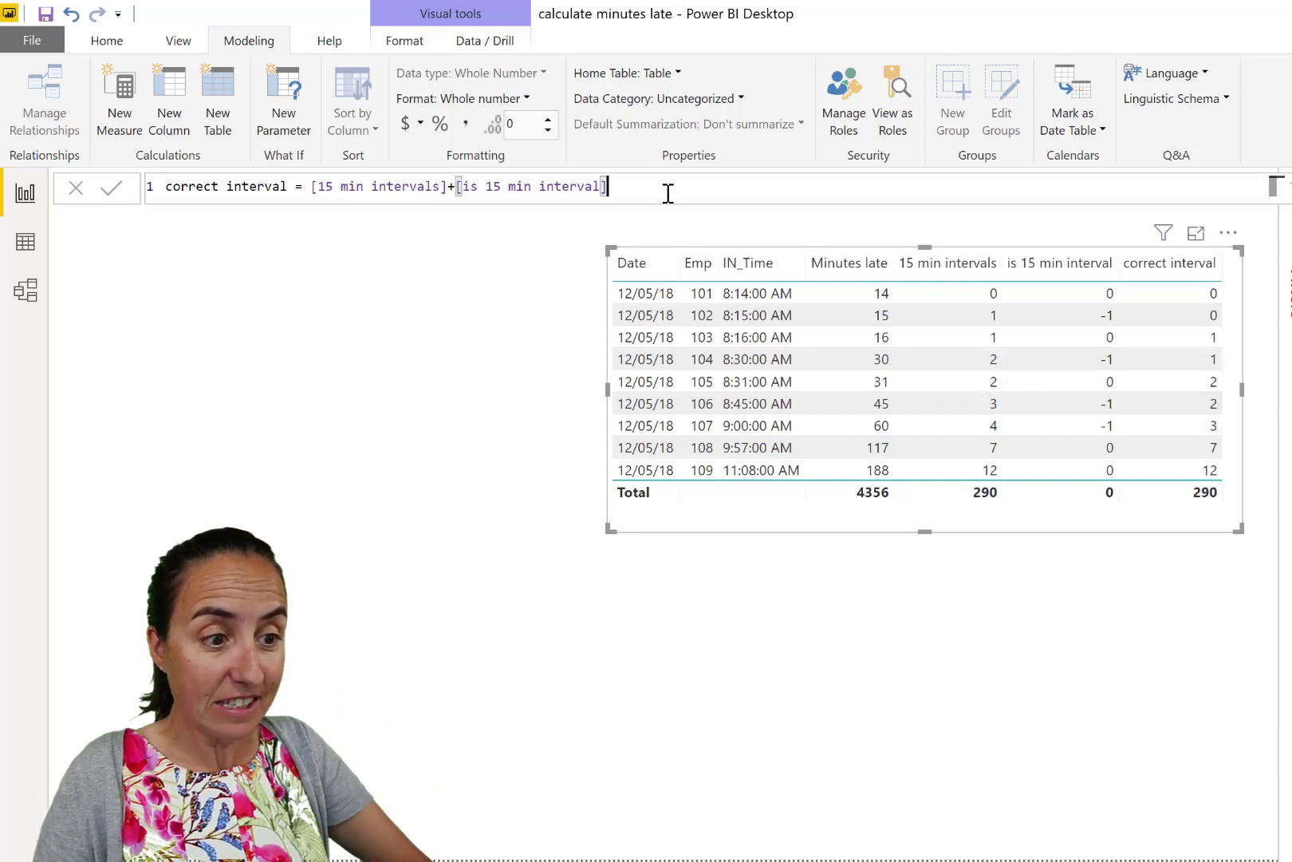
Change correct interval to ([15 min intervals]+[is 15 min interval])*2 formatted as $ English (United States)
type(")")
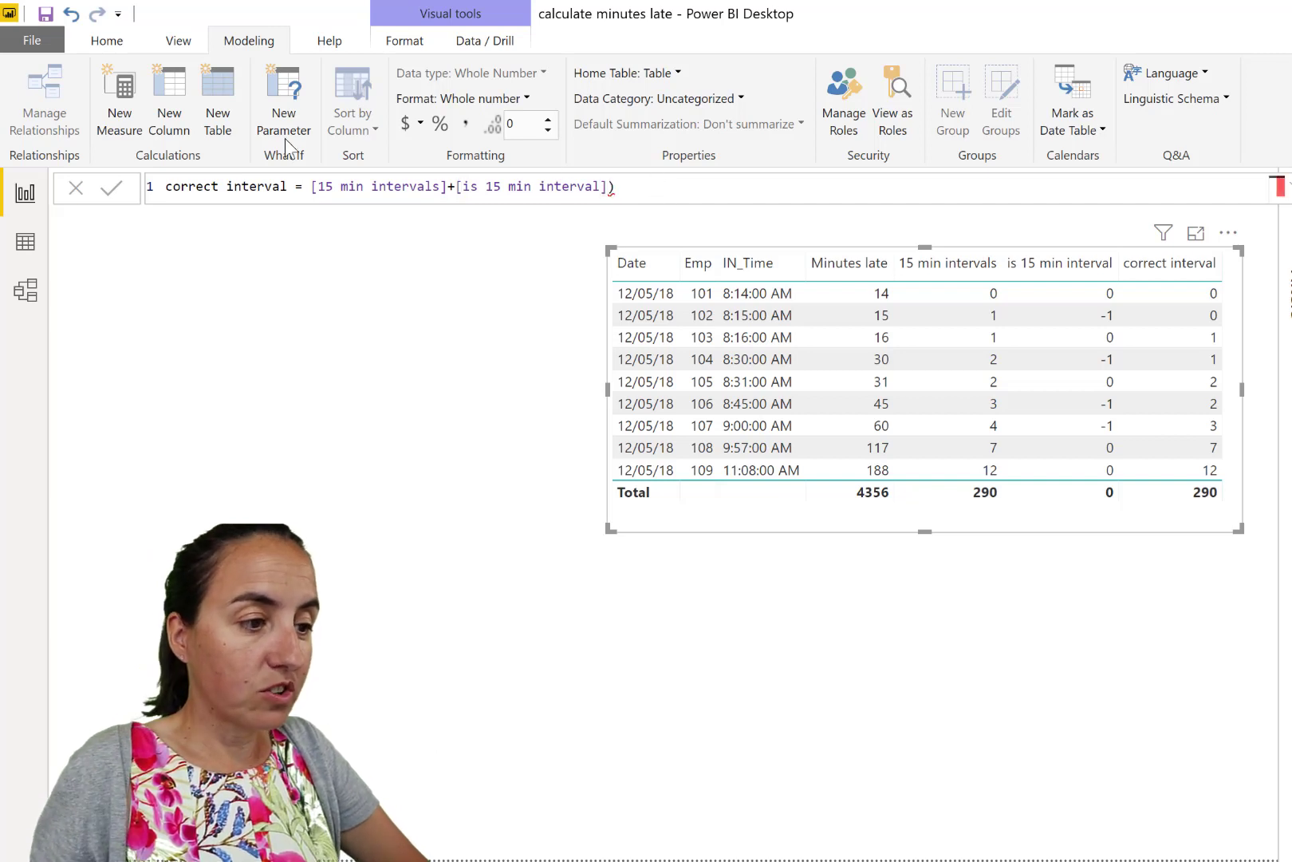
left_click(316, 194)
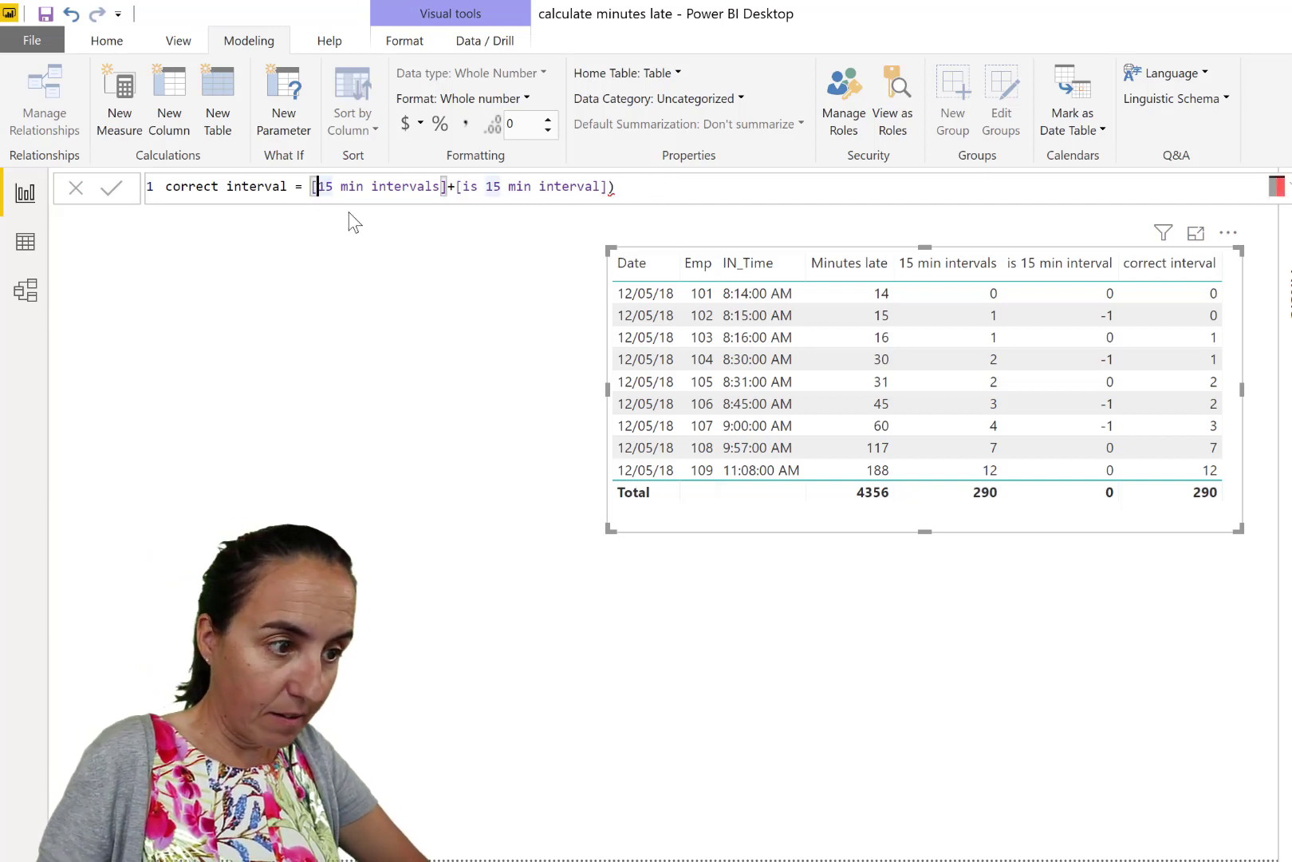
type("(")
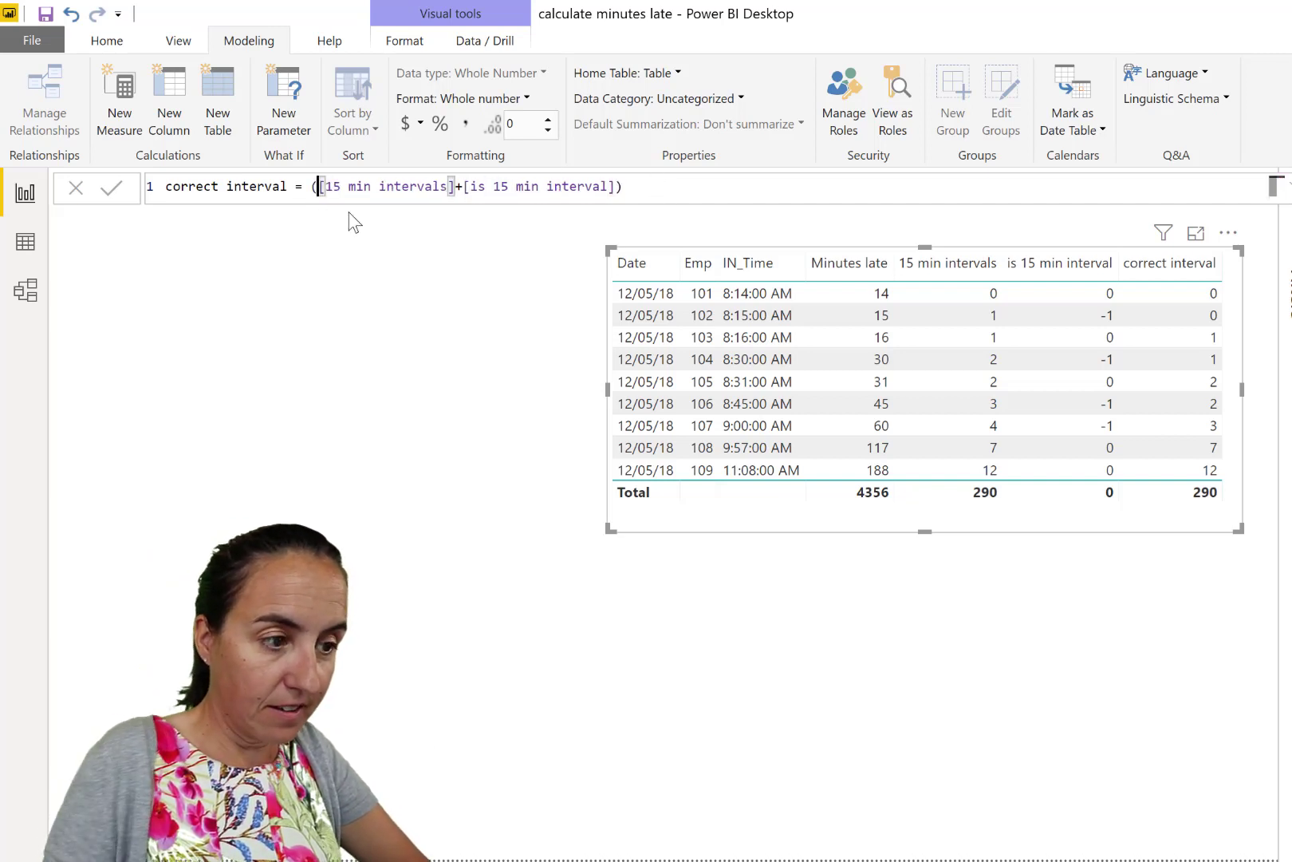
left_click(720, 202)
type("*2")
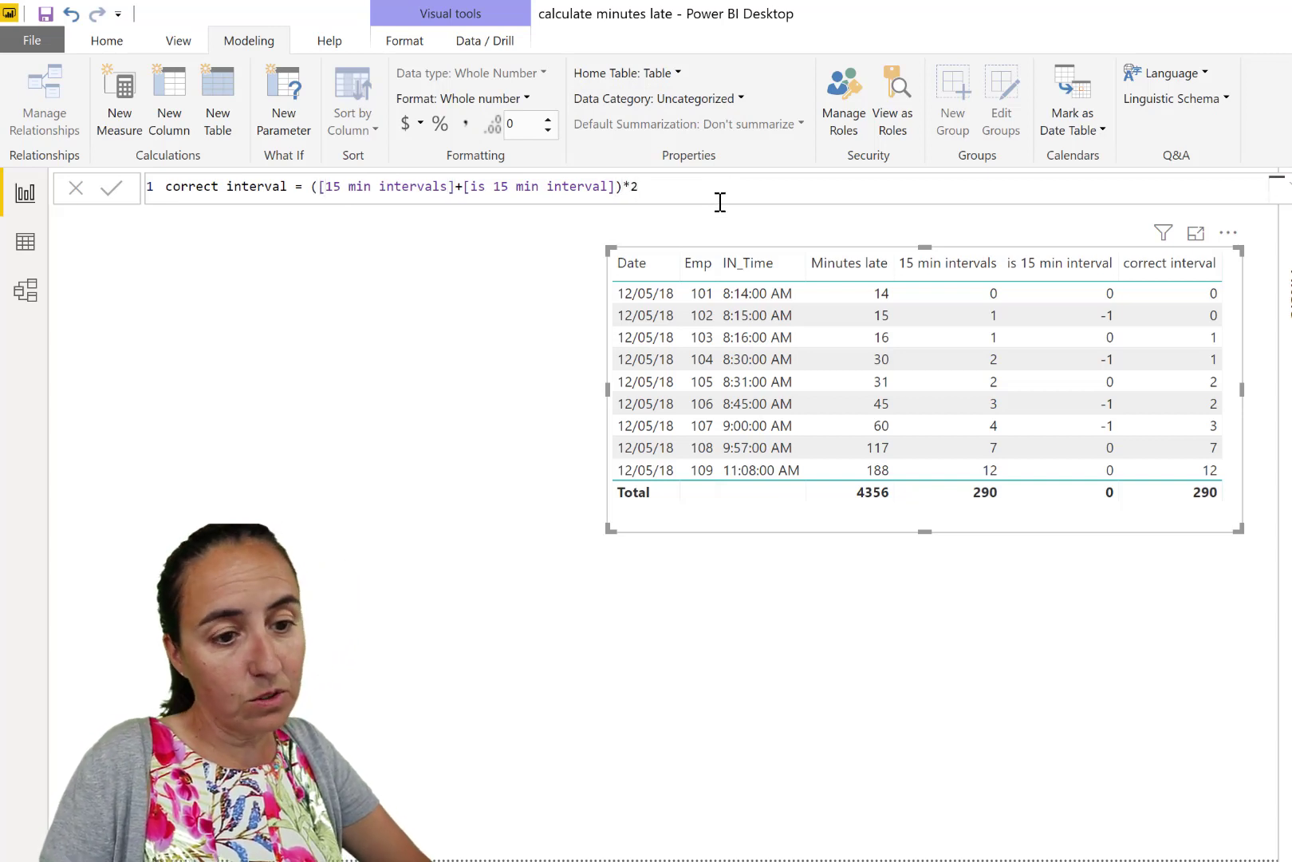
left_click(416, 122)
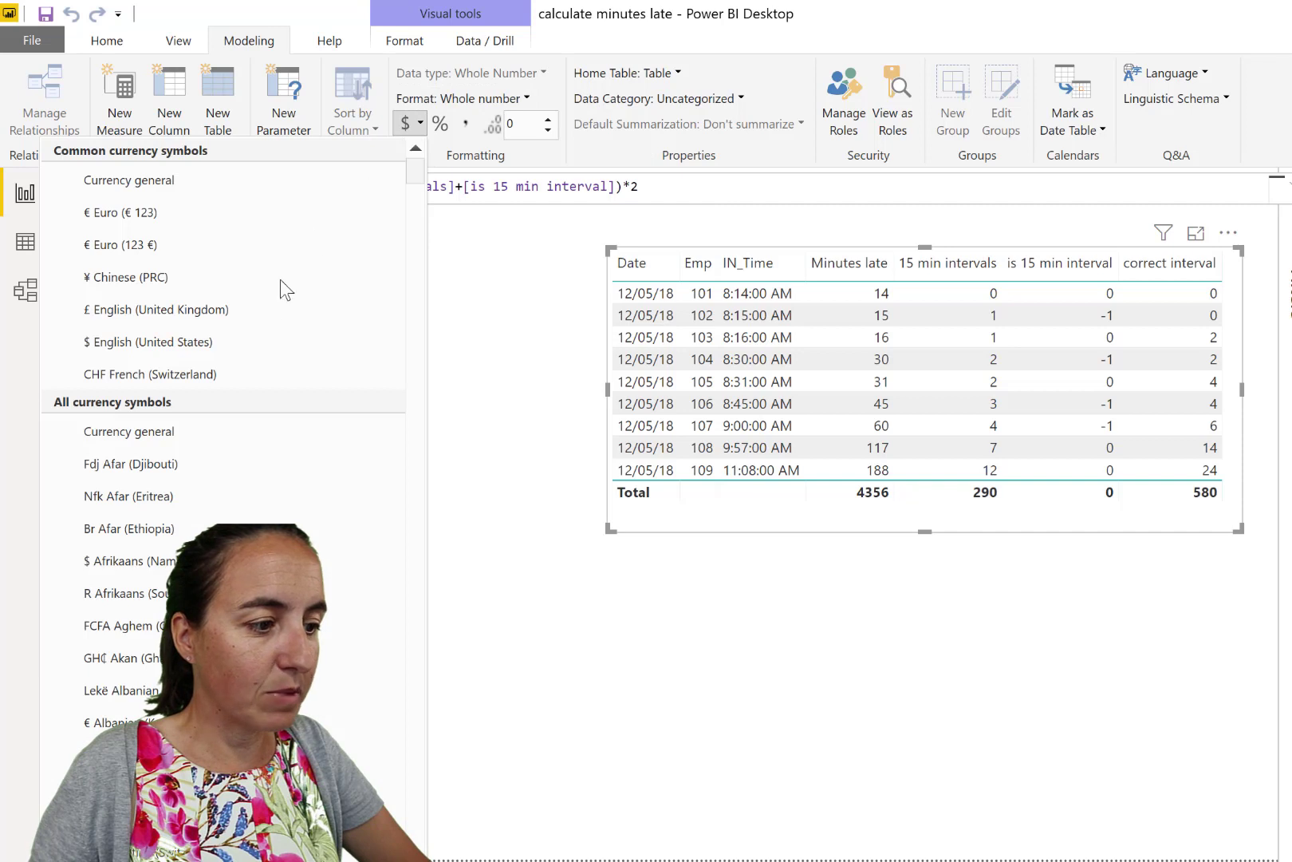
left_click(259, 351)
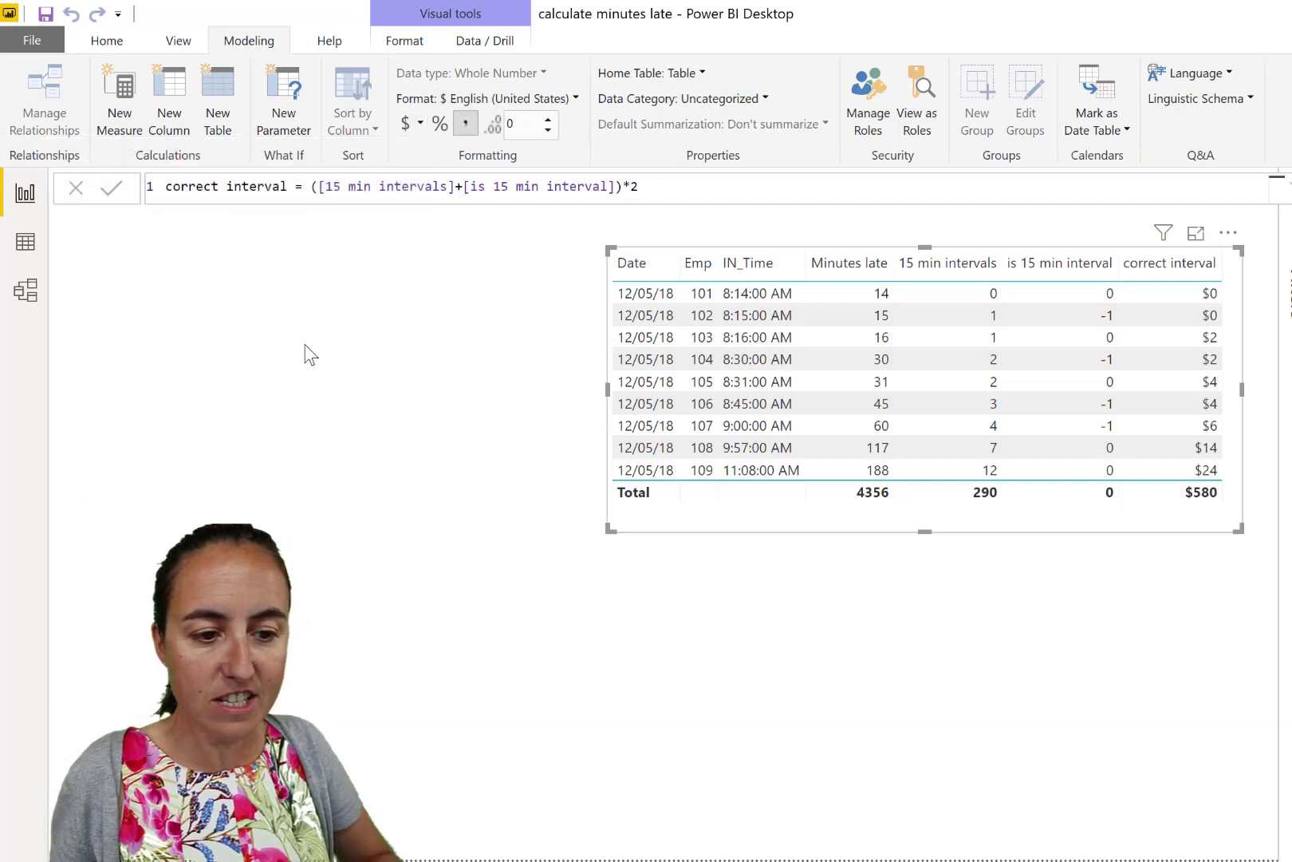